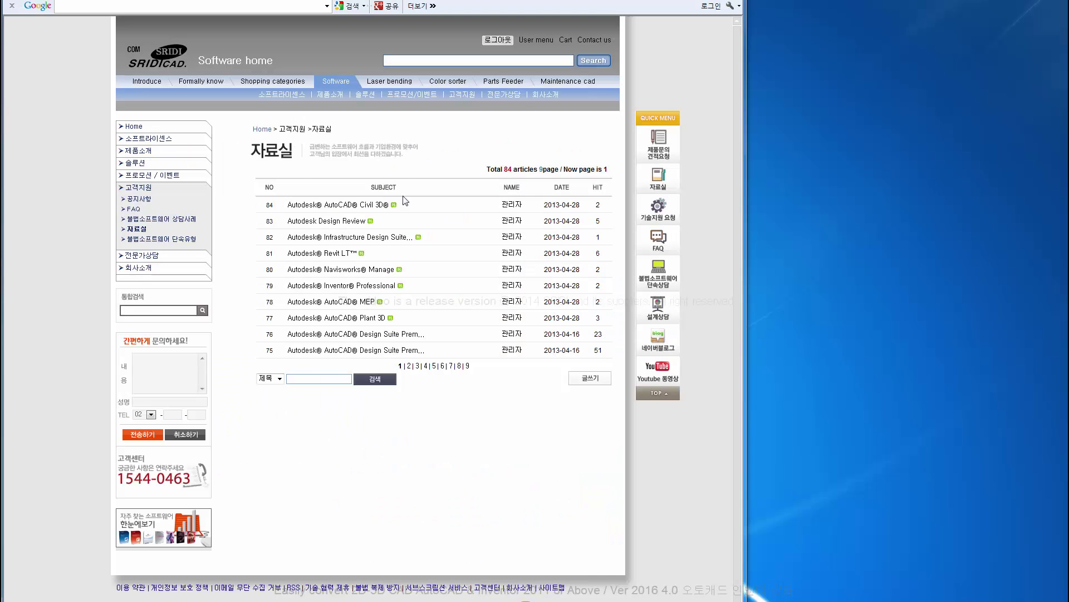
# Step: Follow the AutoCAD Civil 3D entry to the Infrastructure Design Suite Ultimate 2014 free trial page
pyautogui.click(363, 208)
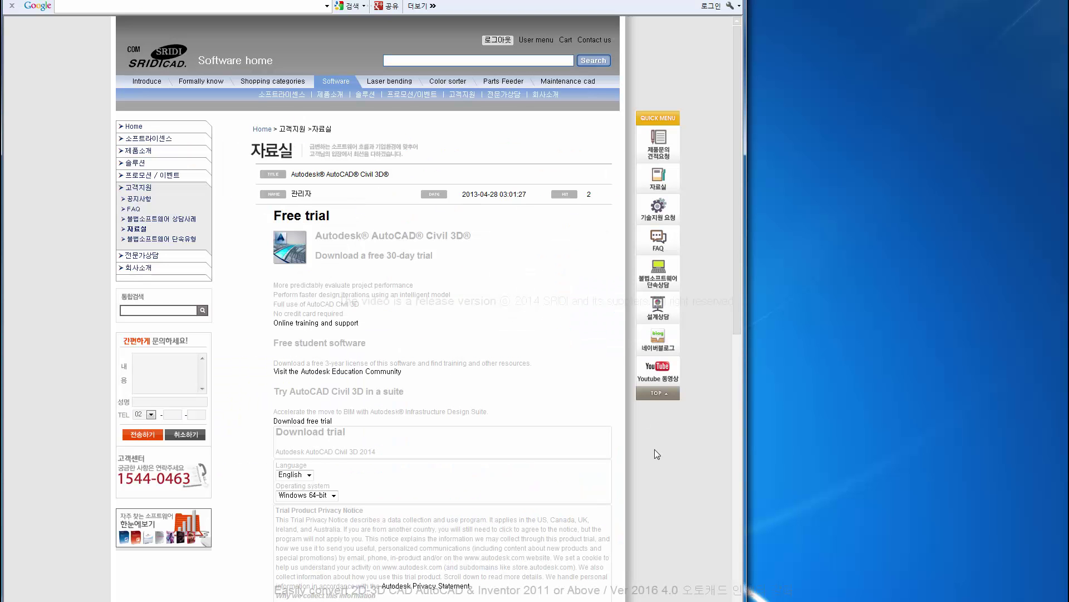
pyautogui.click(319, 423)
pyautogui.scroll(-6, 483, 457)
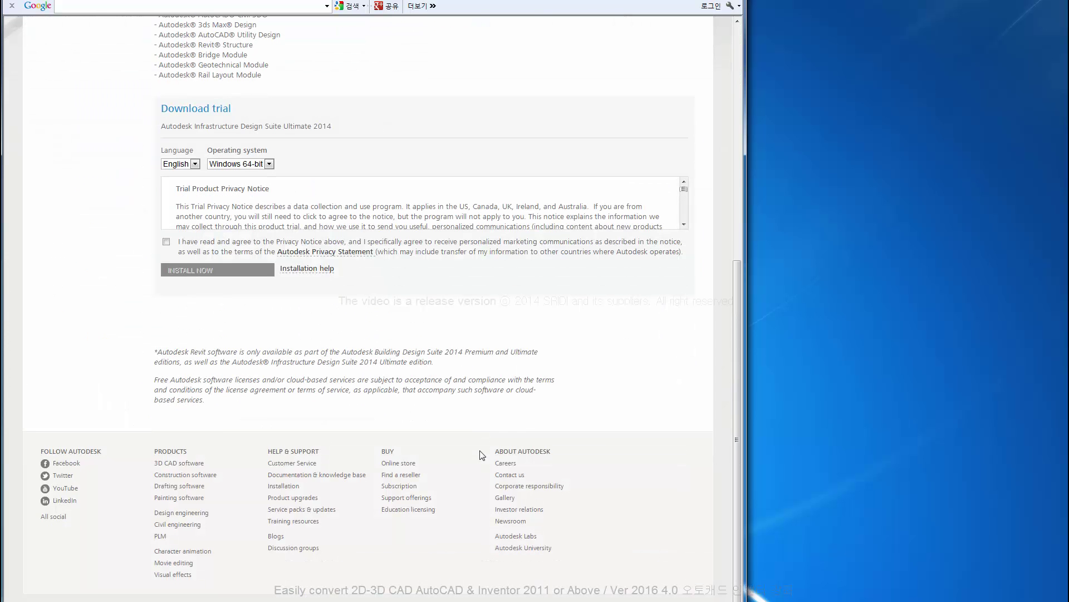
pyautogui.scroll(6, 477, 454)
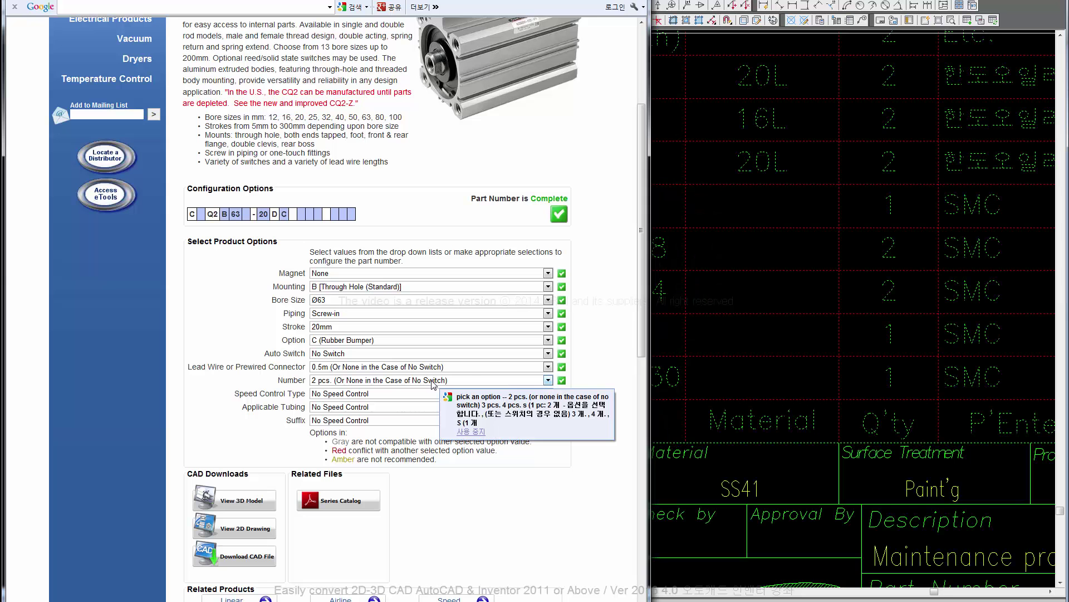
# Step: Widen the AutoCAD drawing to show the cylinder CQ2B63-20DC parts list, then switch to Inventor
pyautogui.moveTo(650, 364)
pyautogui.mouseDown()
pyautogui.moveTo(415, 335)
pyautogui.moveTo(754, 255)
pyautogui.mouseUp()
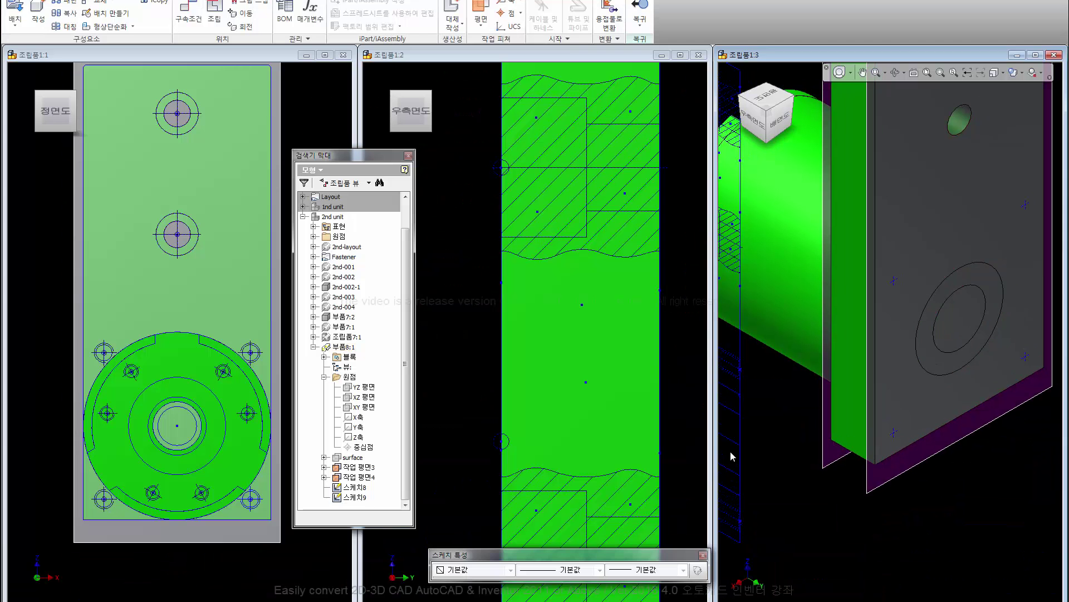
pyautogui.click(459, 403)
pyautogui.scroll(3, 474, 412)
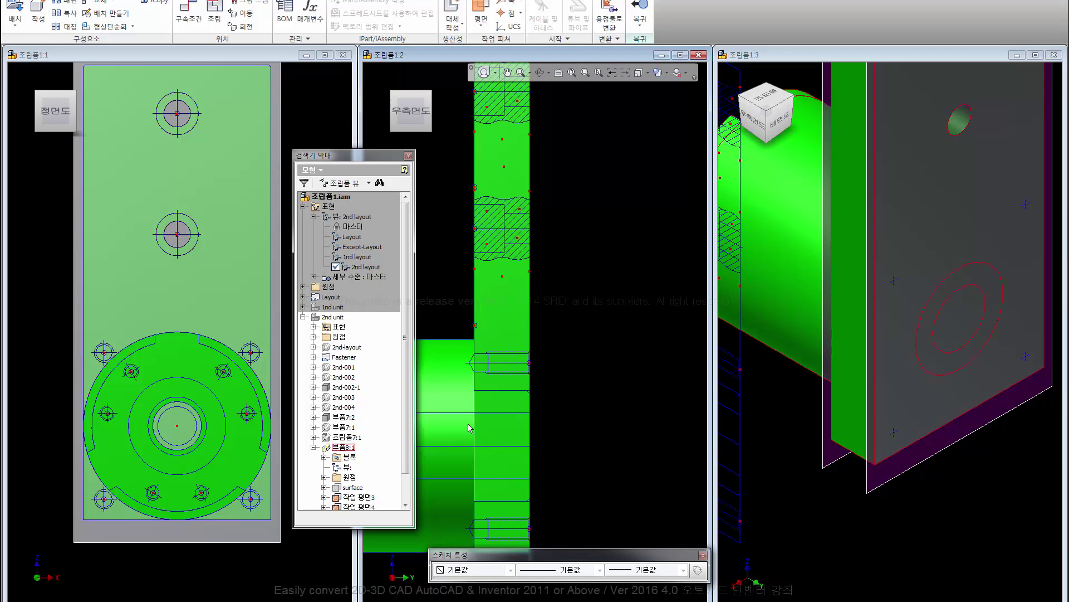
# Step: Activate and pan the 3D view, then edit chuck component 부품8:1 in place
pyautogui.click(828, 525)
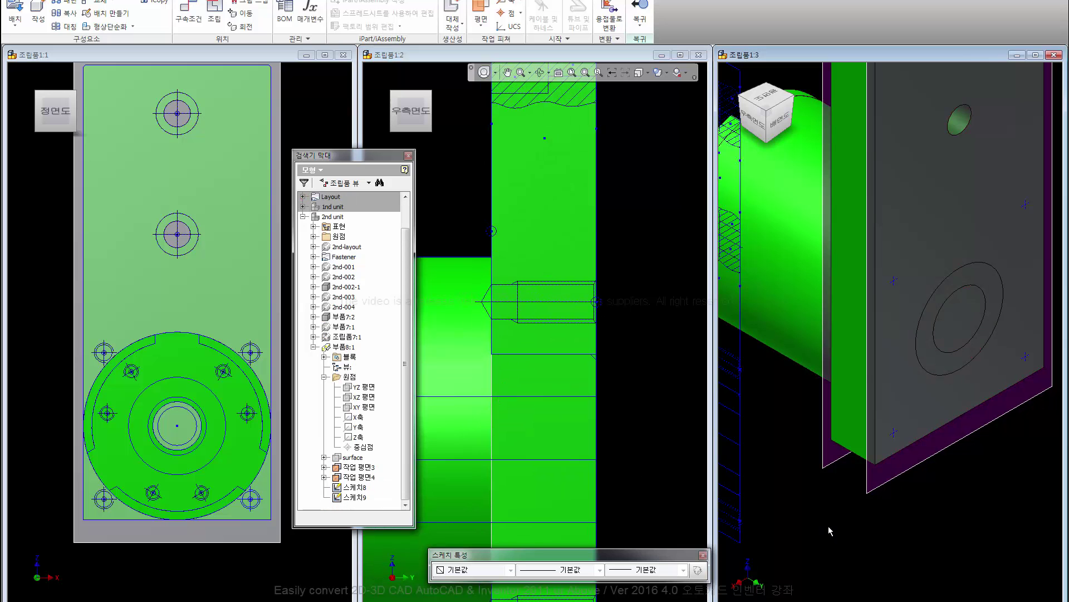
pyautogui.scroll(3, 844, 514)
pyautogui.moveTo(830, 507); pyautogui.dragTo(838, 509, button='middle')
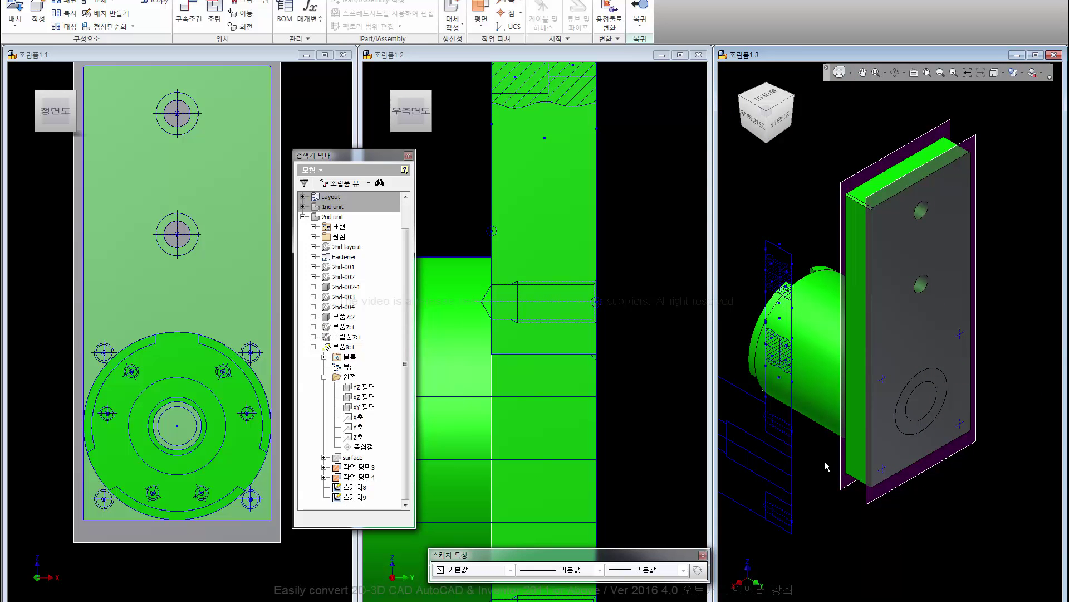
pyautogui.click(332, 351)
pyautogui.doubleClick(332, 349)
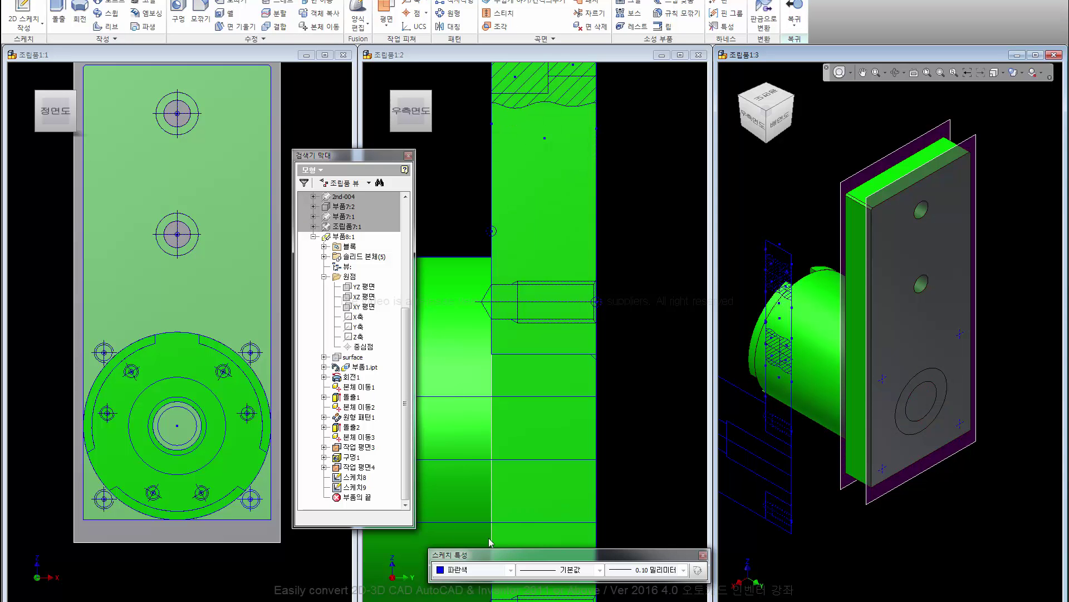
# Step: Redefine extrusion 돌출2's profile to include the annulus around the centre bore
pyautogui.doubleClick(341, 426)
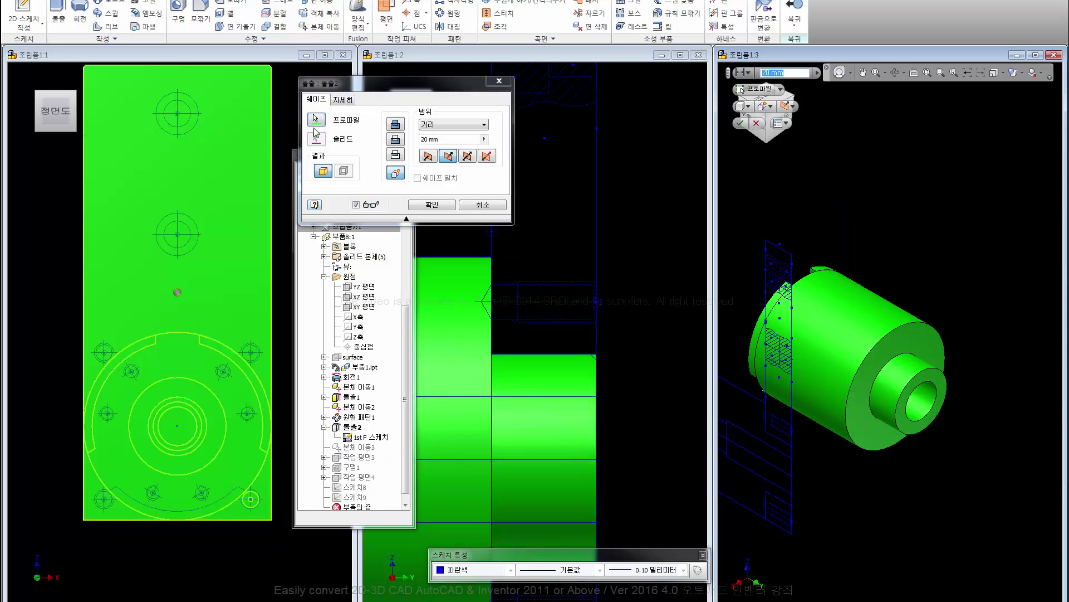
pyautogui.click(316, 119)
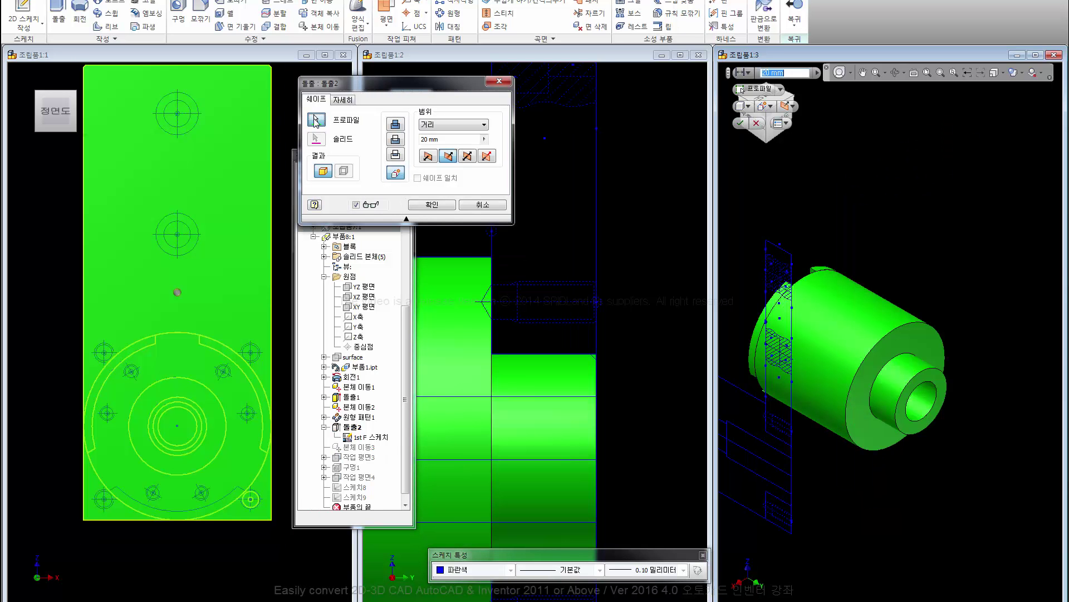
pyautogui.click(200, 406)
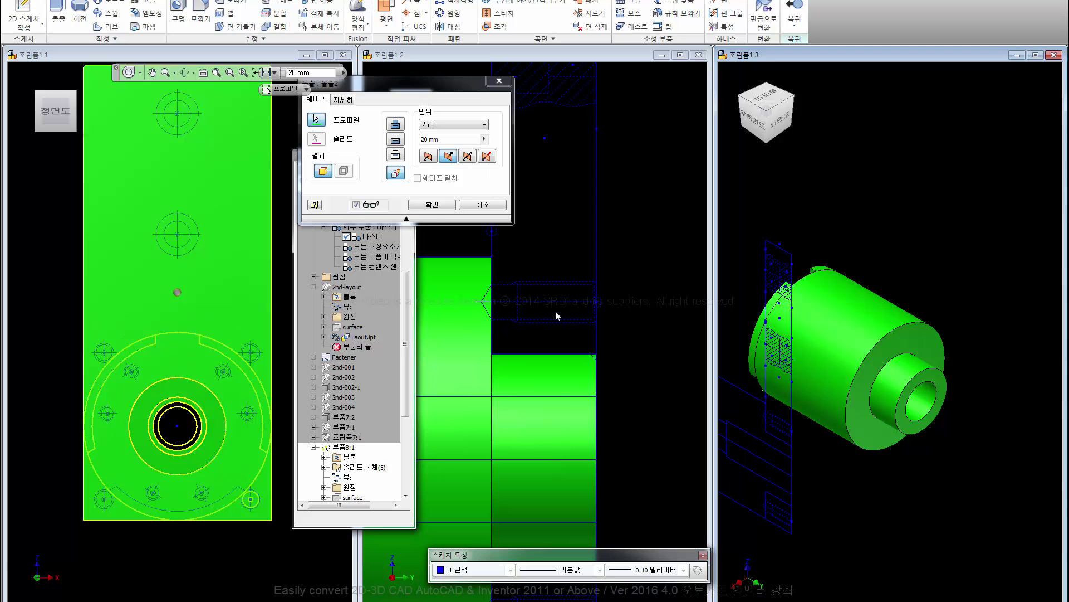
pyautogui.click(433, 211)
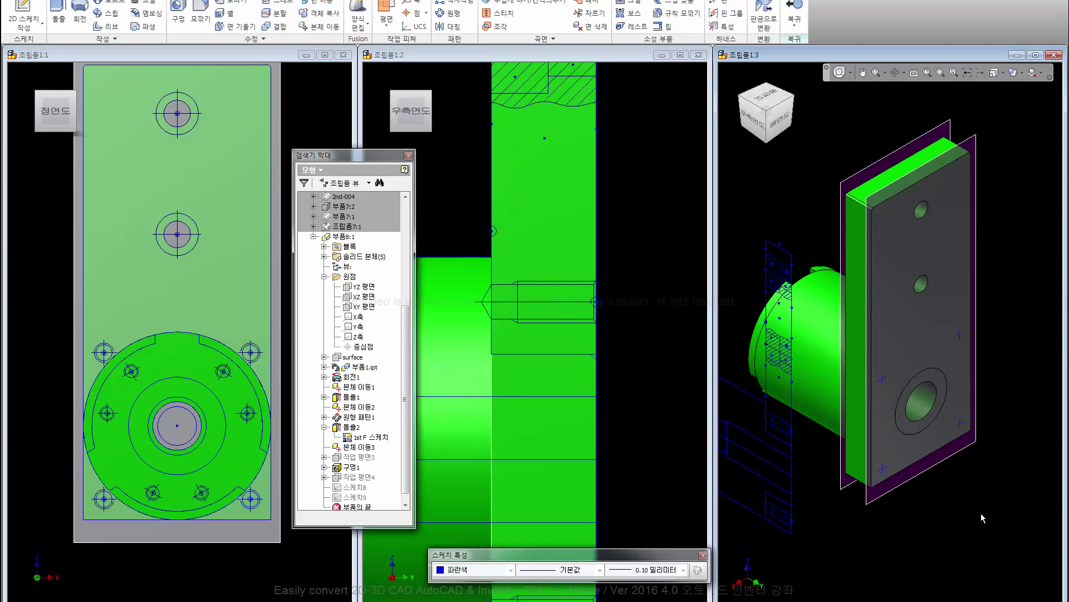
# Step: Combine the base body with the cylinder and plate bodies into one solid (결합1)
pyautogui.moveTo(981, 512); pyautogui.dragTo(982, 518, button='middle')
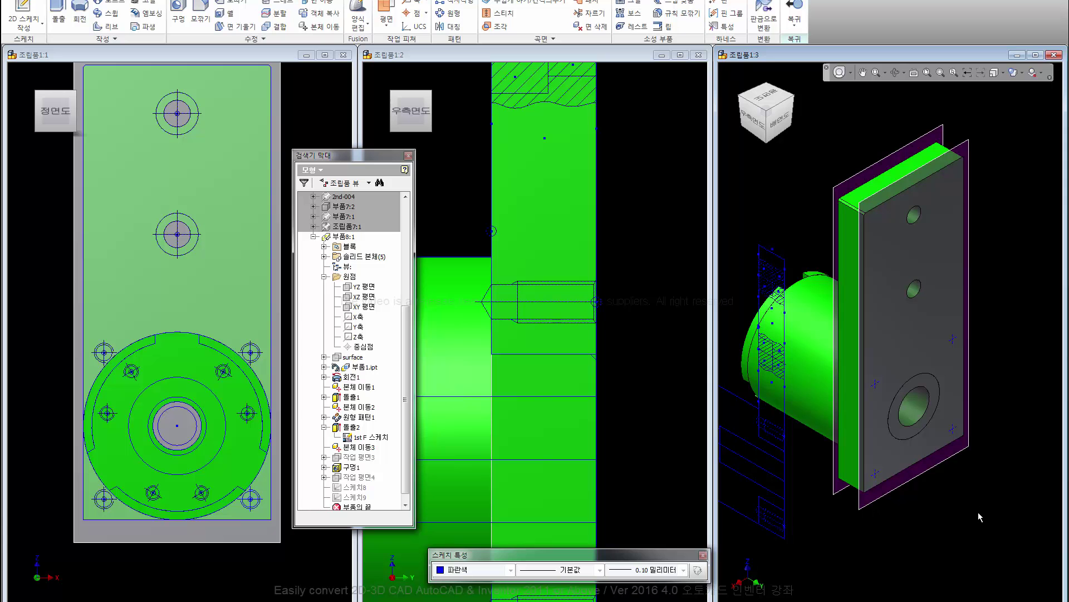
pyautogui.click(281, 27)
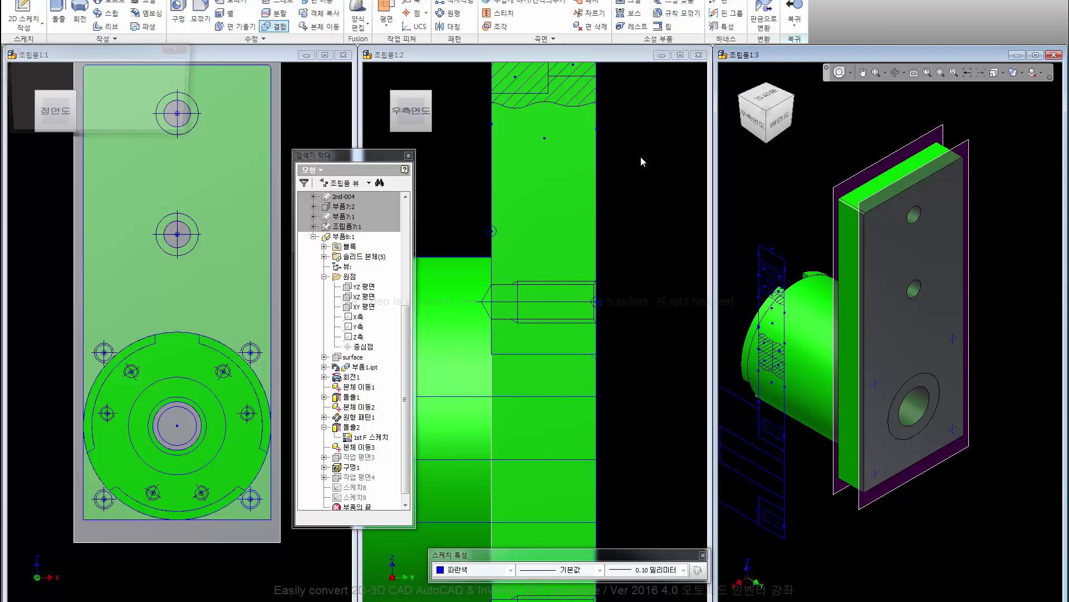
pyautogui.click(814, 301)
pyautogui.click(770, 305)
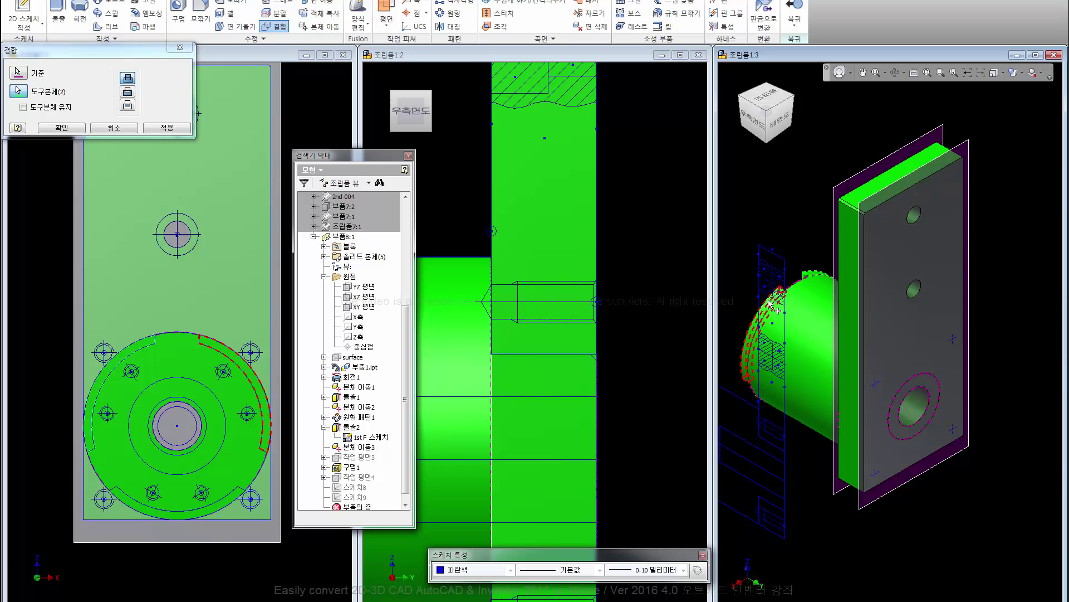
pyautogui.press('F6')
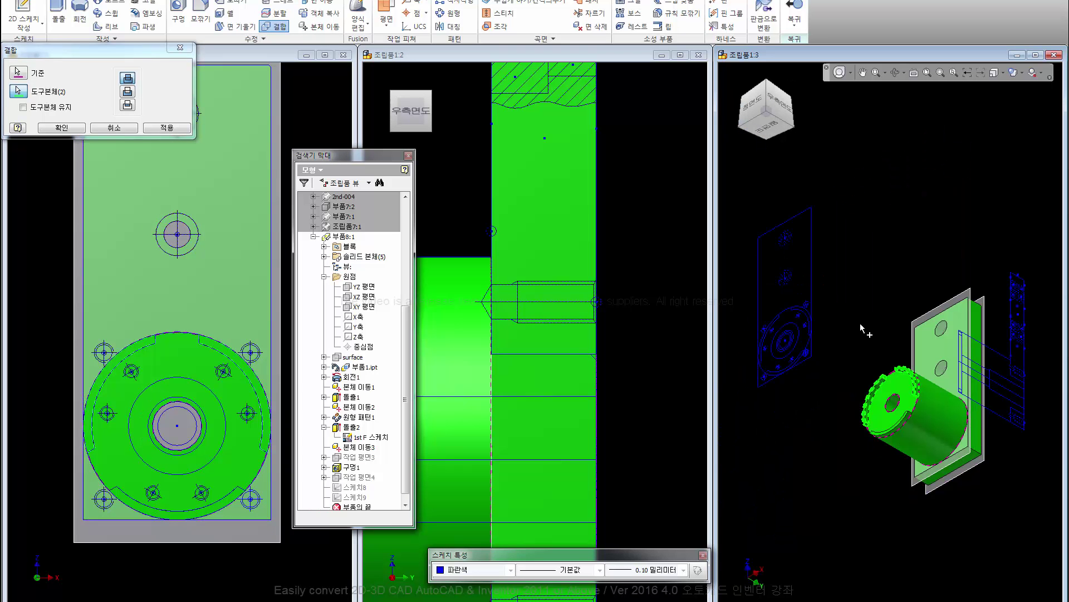
pyautogui.click(893, 428)
pyautogui.click(950, 329)
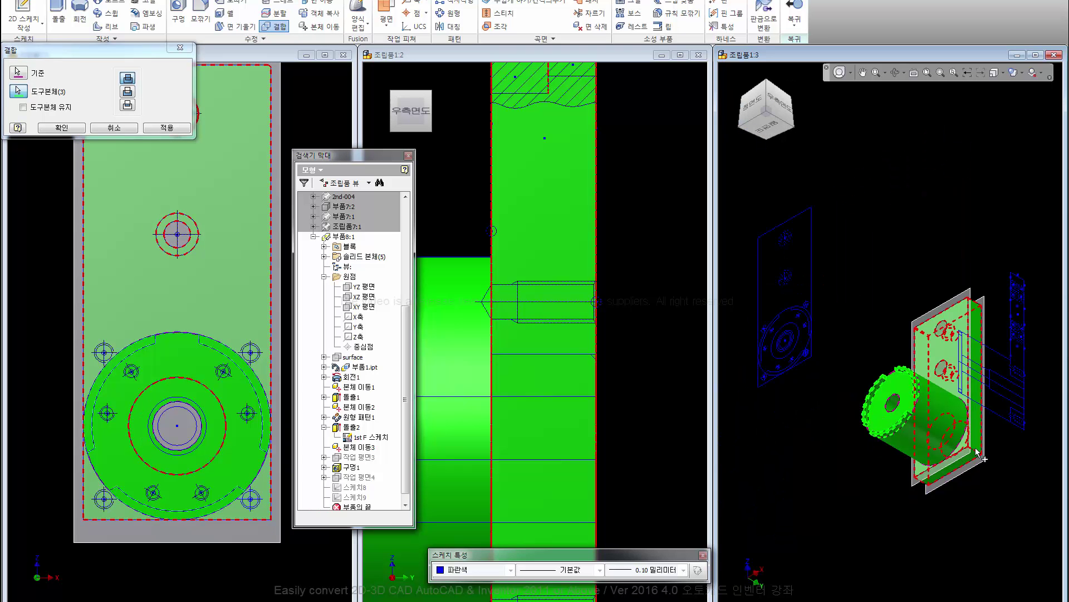
pyautogui.click(63, 128)
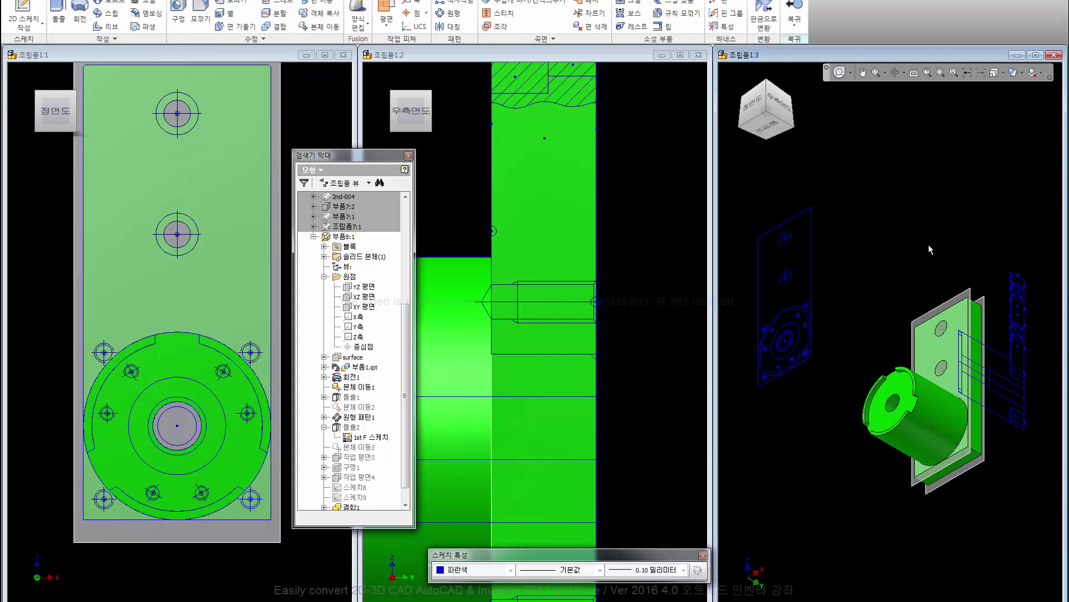
pyautogui.moveTo(765, 109)
pyautogui.click(798, 129)
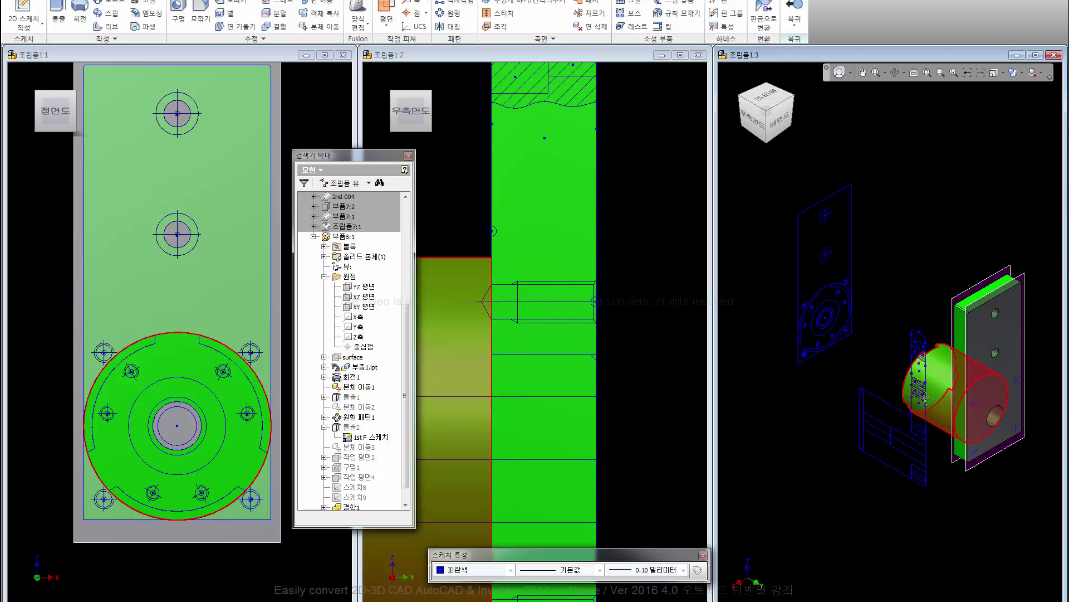
pyautogui.scroll(3, 805, 398)
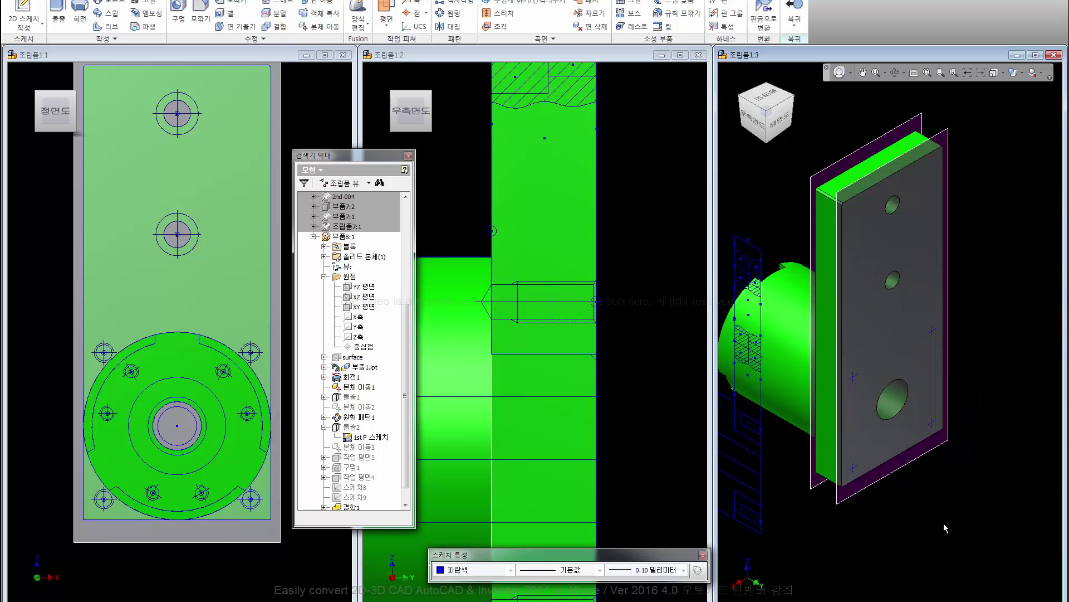
# Step: Preview counterbored through-all holes at the corner sketch points with reversed direction
pyautogui.press('h')
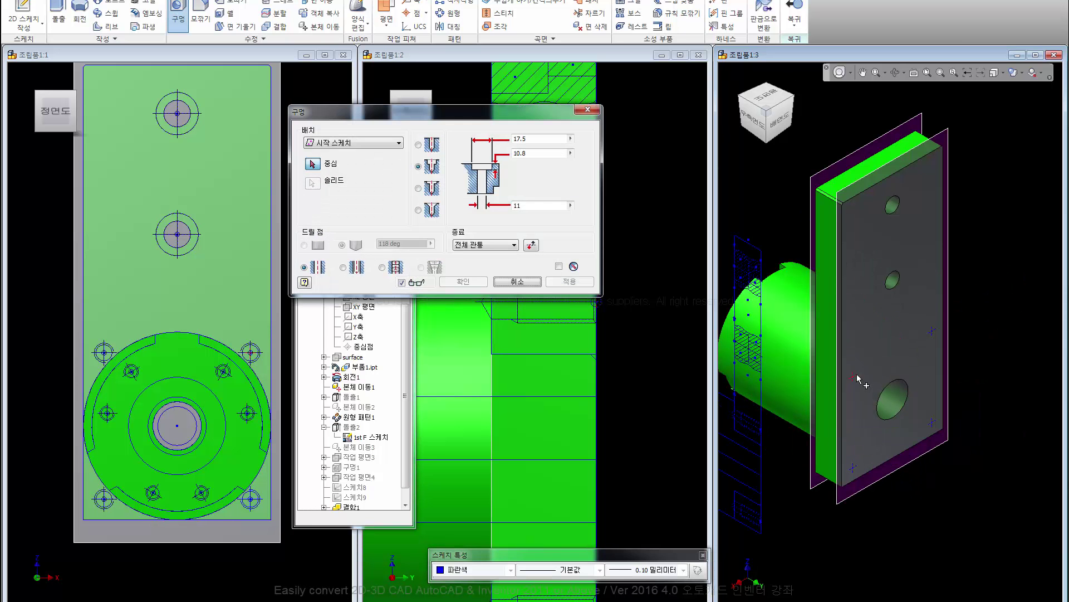
pyautogui.click(863, 374)
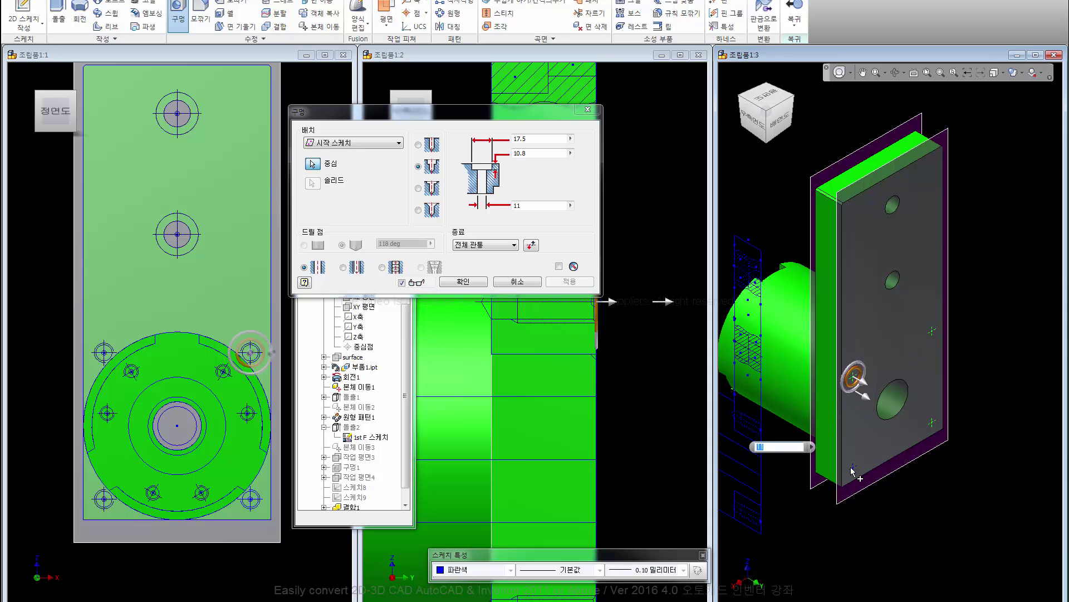
pyautogui.click(530, 245)
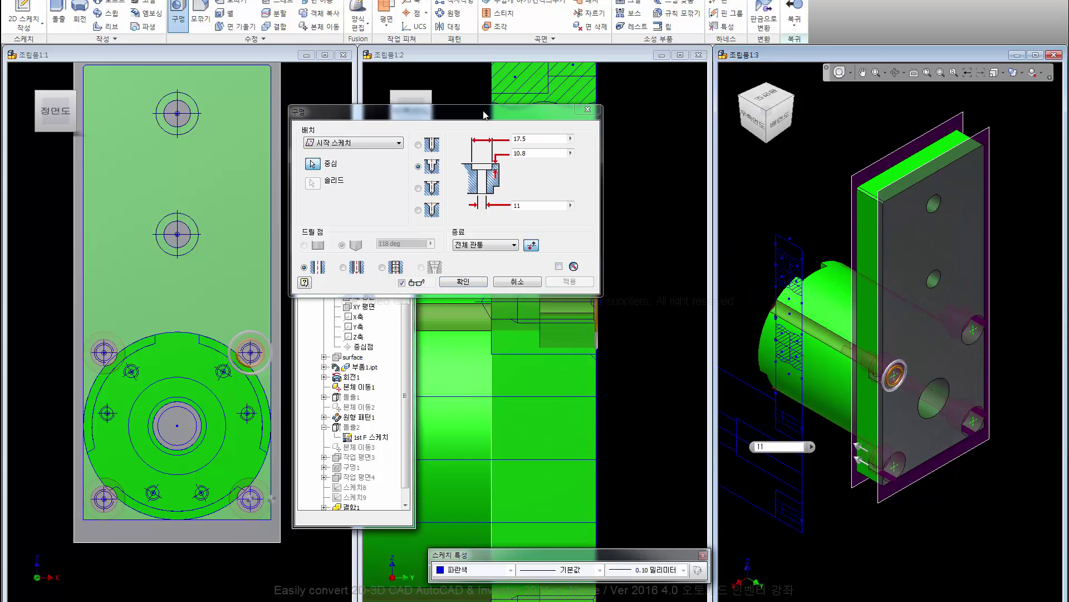
pyautogui.moveTo(448, 112); pyautogui.dragTo(360, 329)
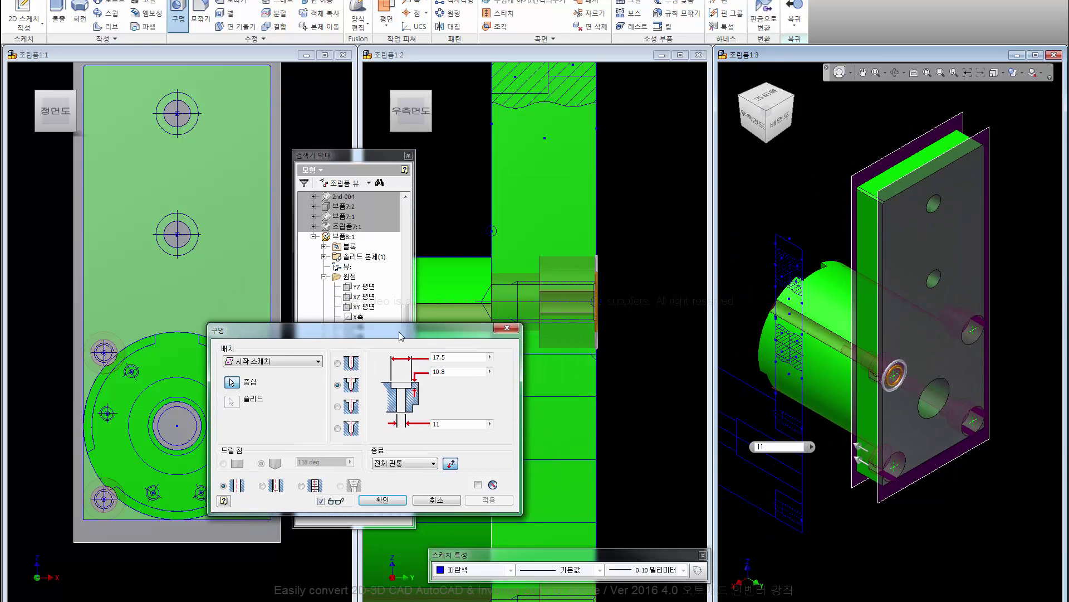
# Step: Make the hole a plain, fixed-depth ISO Metric tapped hole, size M8x1.25
pyautogui.click(295, 485)
pyautogui.click(300, 534)
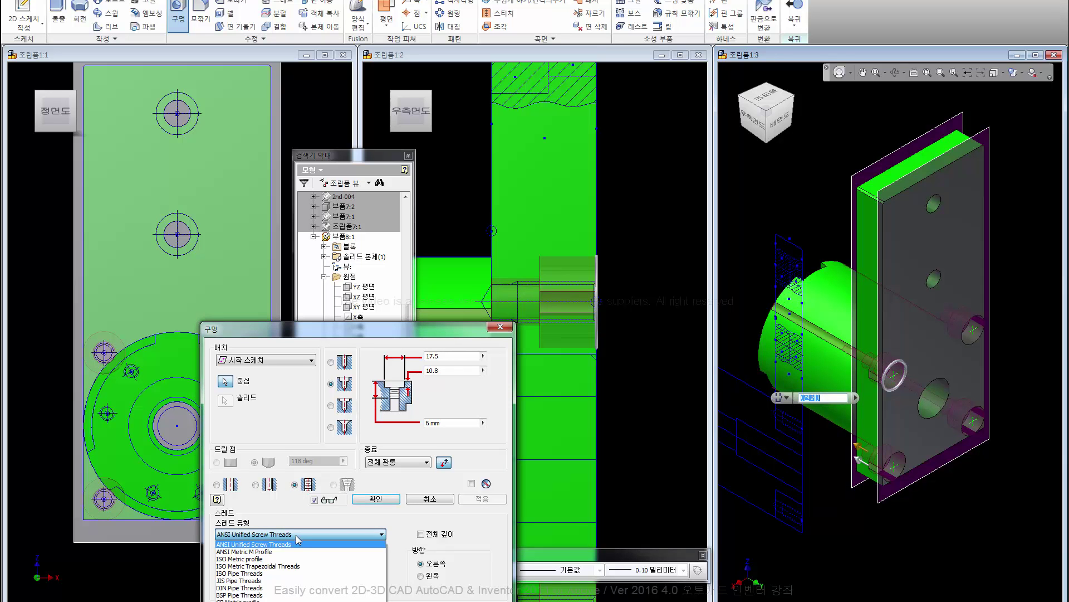
pyautogui.click(257, 558)
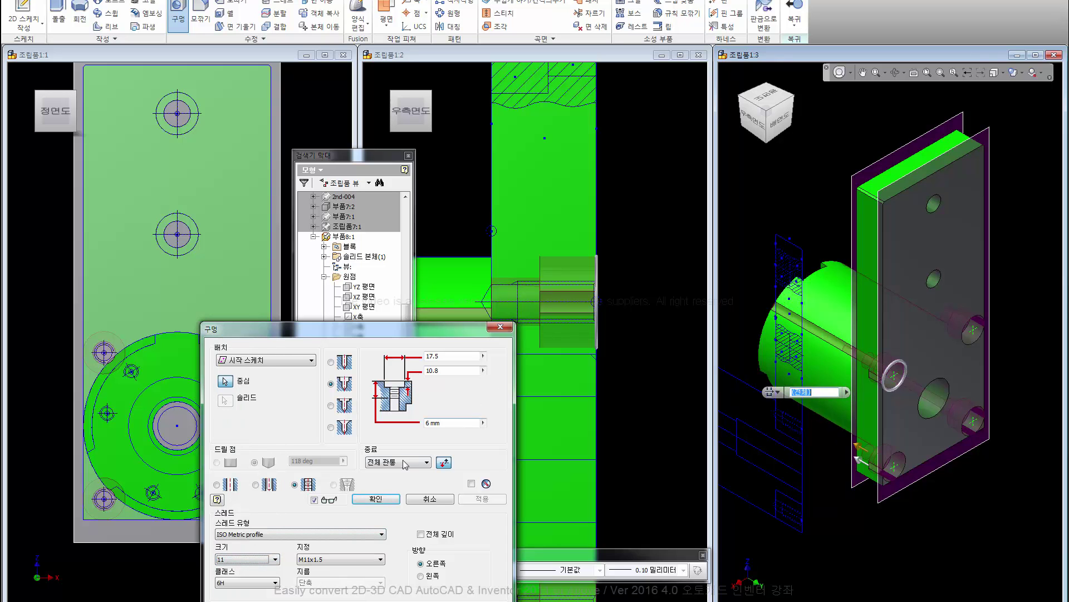
pyautogui.click(332, 362)
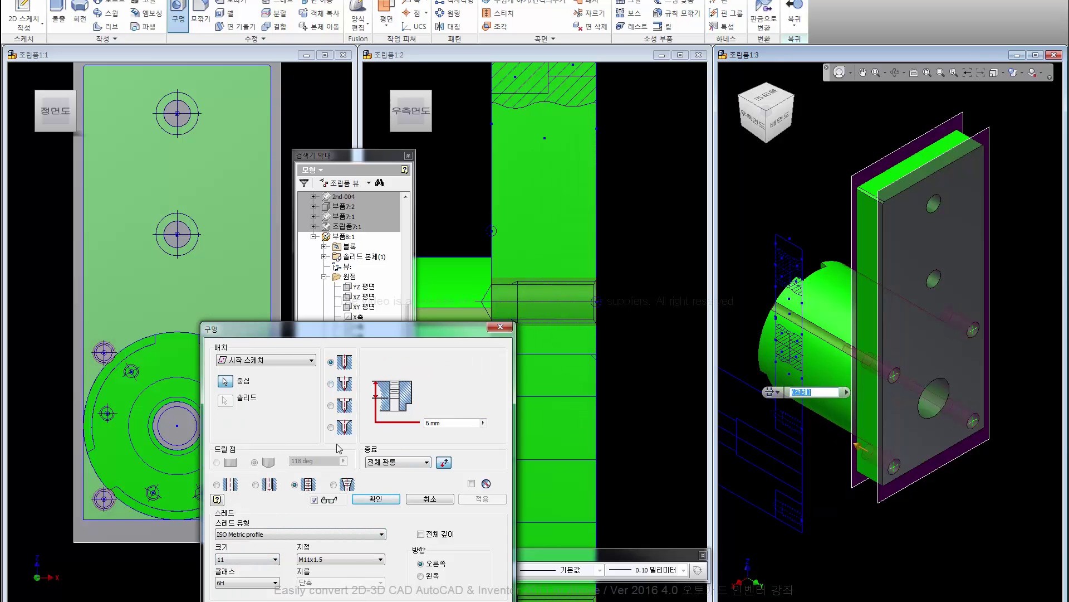
pyautogui.click(388, 462)
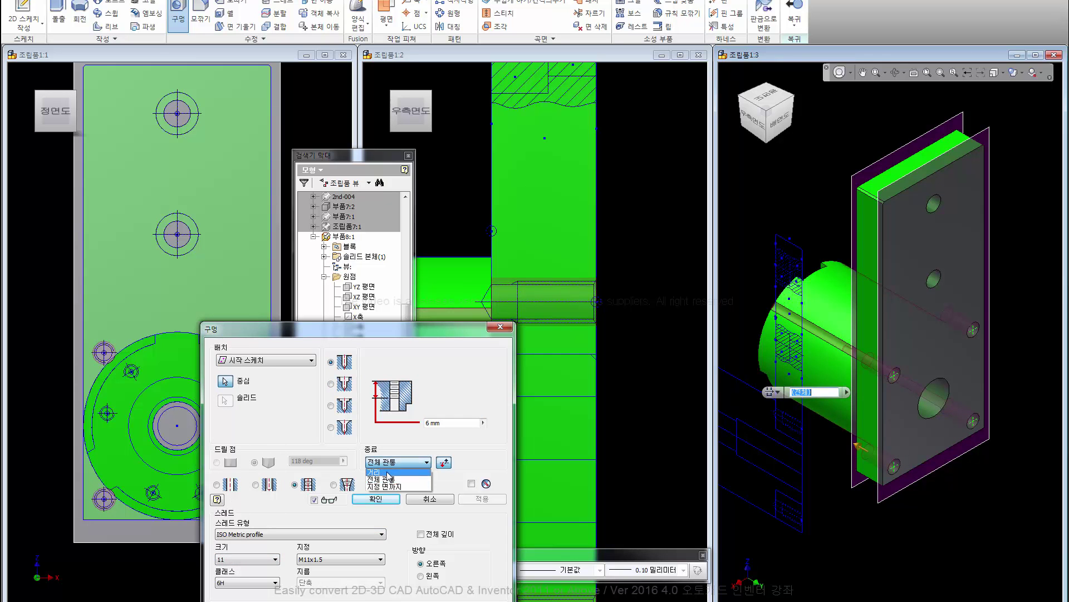
pyautogui.click(485, 425)
pyautogui.press('Escape')
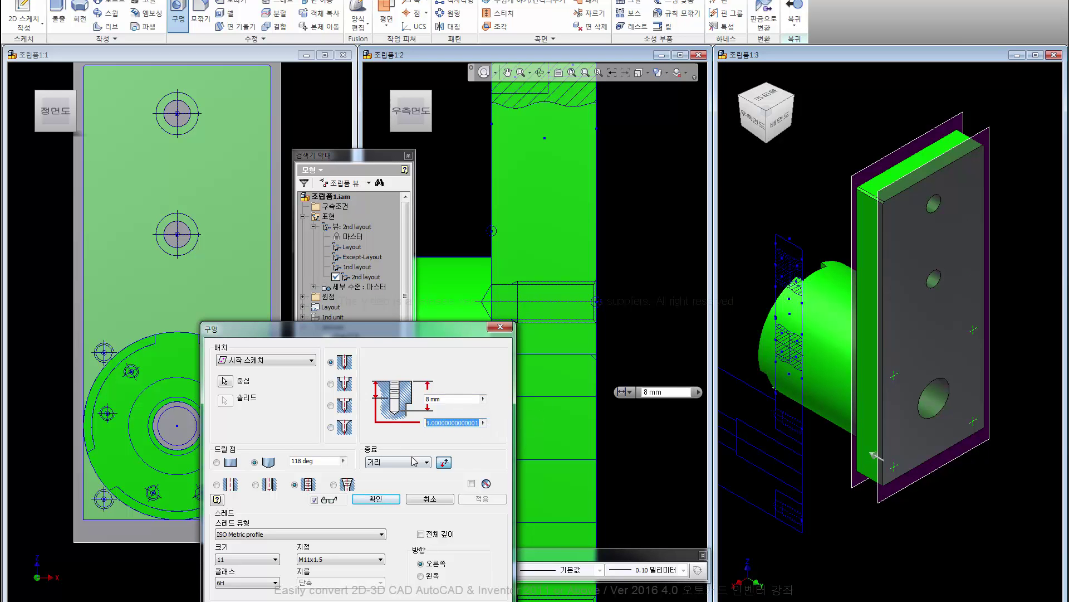
pyautogui.click(268, 559)
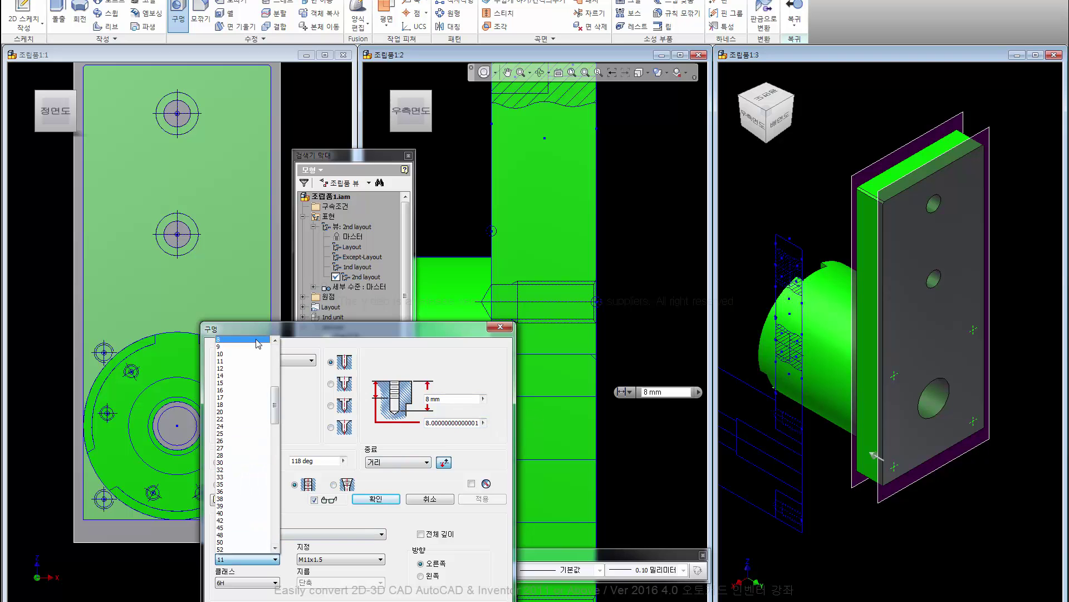
pyautogui.click(257, 343)
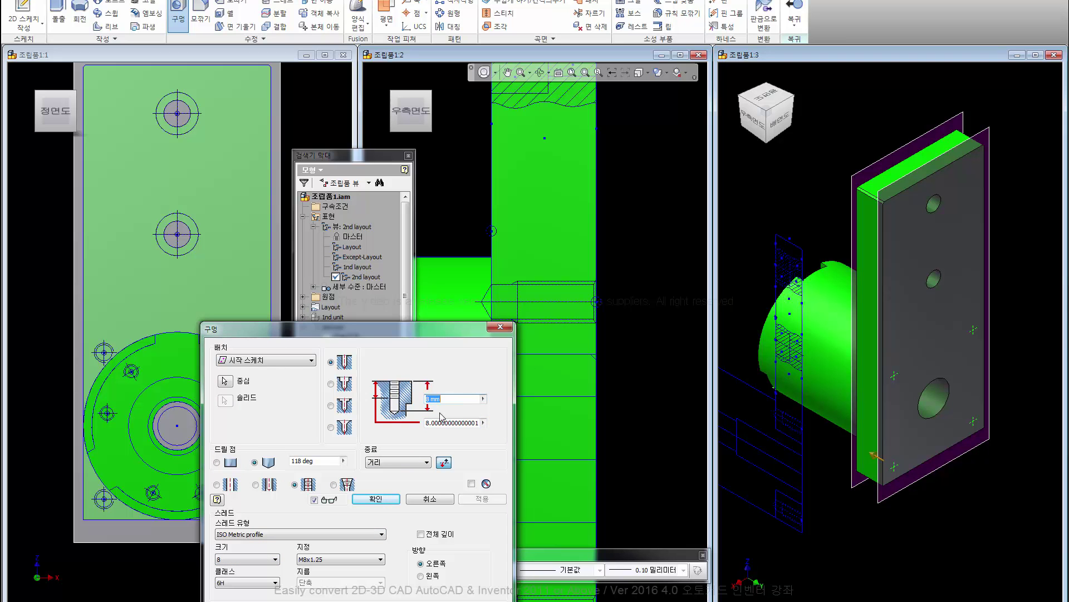
# Step: Set the hole depth to 15 mm measured from the view
pyautogui.click(470, 423)
pyautogui.press('BackSpace')
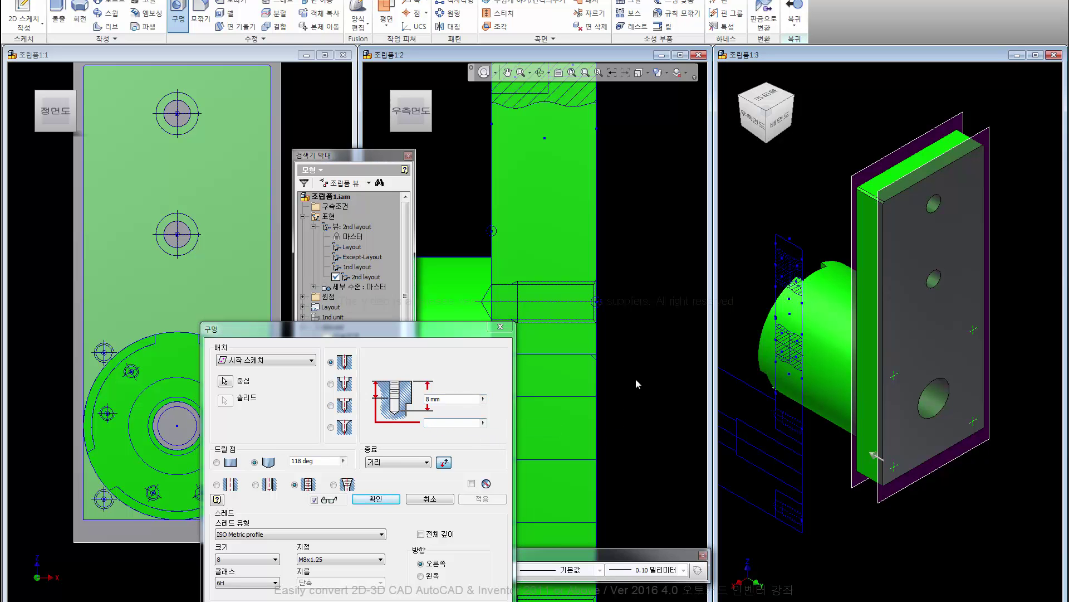
pyautogui.click(484, 423)
pyautogui.press('Escape')
pyautogui.click(599, 288)
pyautogui.click(482, 425)
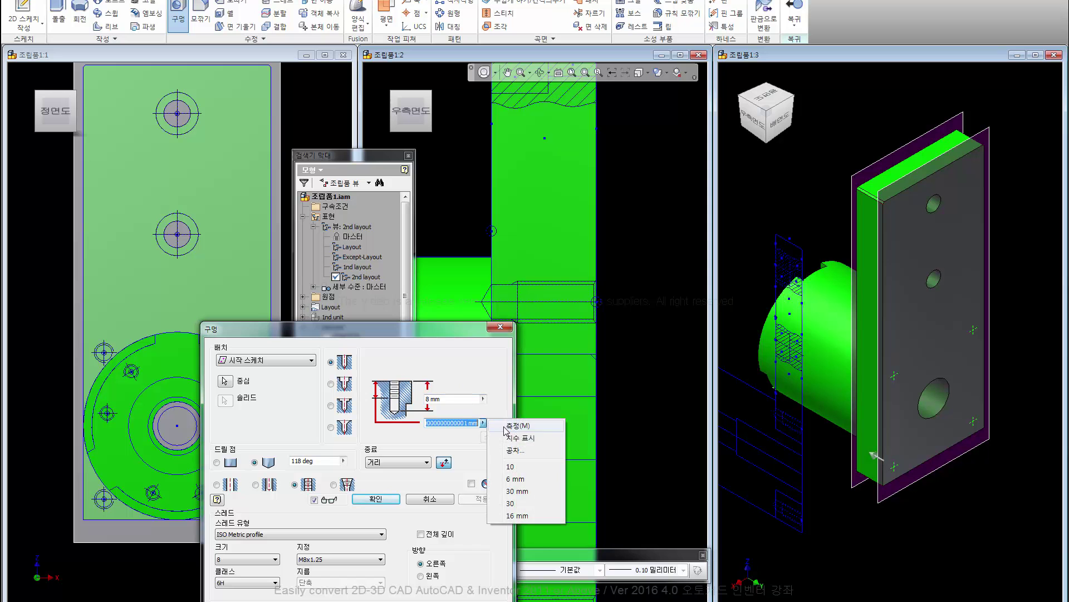
pyautogui.scroll(5, 628, 267)
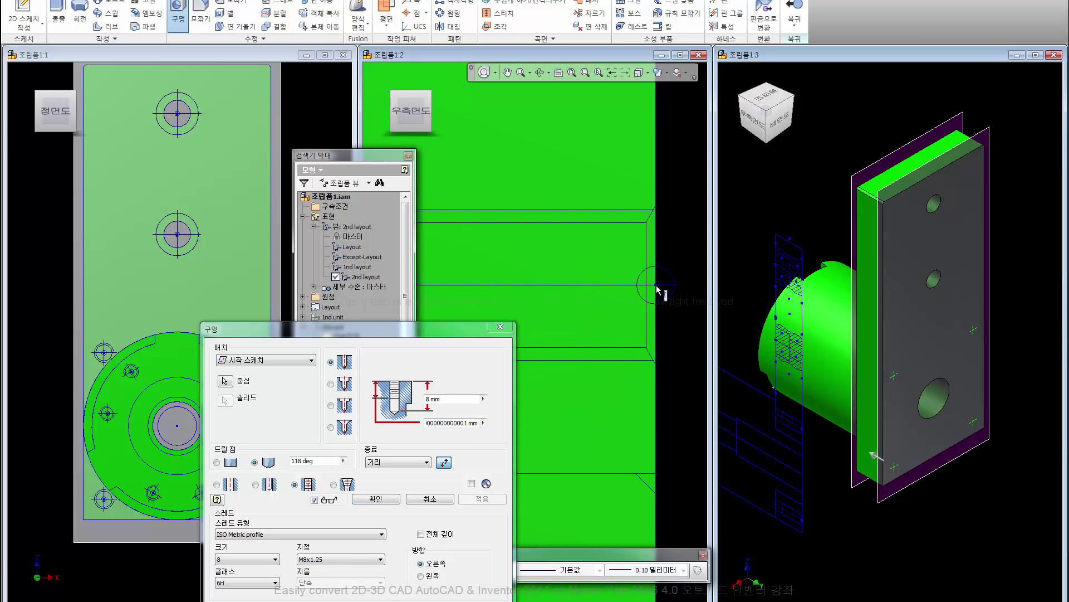
pyautogui.moveTo(657, 289); pyautogui.dragTo(480, 313)
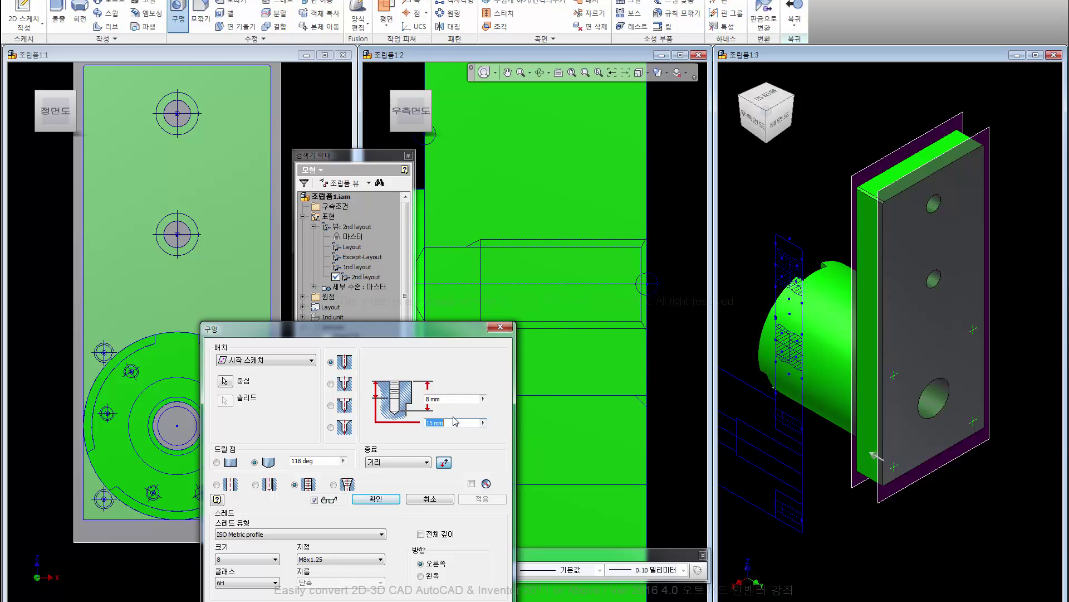
# Step: Set the thread depth to 20 mm and create the tapped hole
pyautogui.click(477, 403)
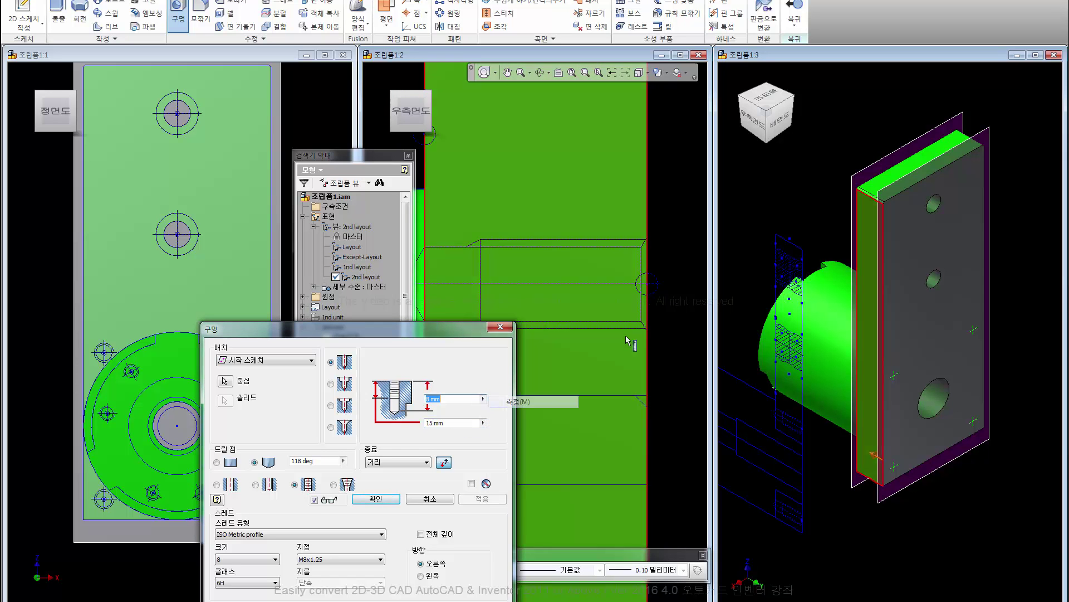
pyautogui.moveTo(687, 271); pyautogui.dragTo(703, 263, button='middle')
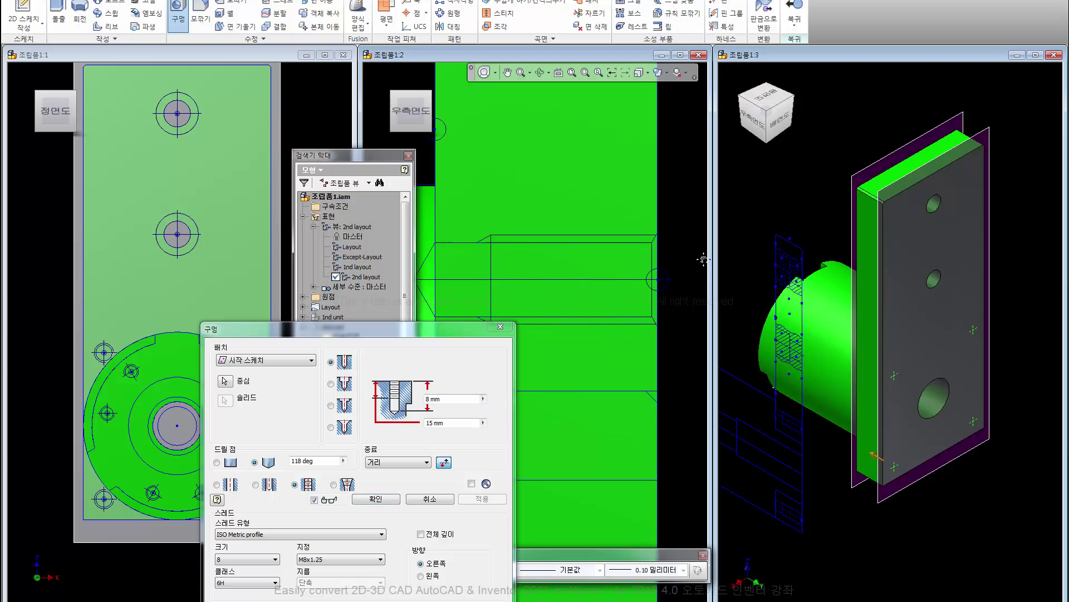
pyautogui.click(662, 278)
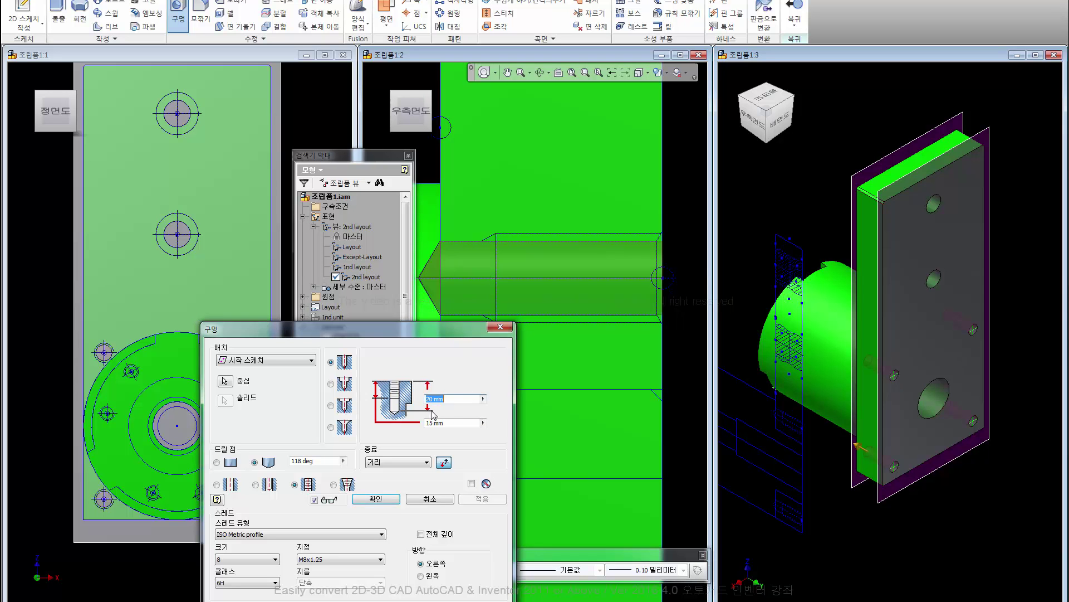
pyautogui.click(388, 499)
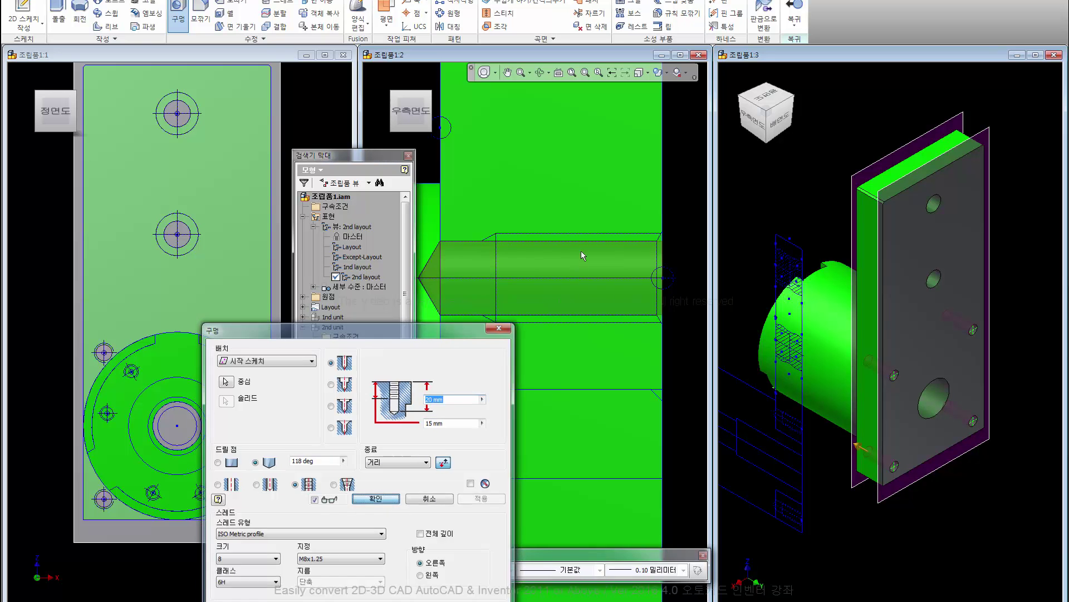
pyautogui.moveTo(676, 337); pyautogui.dragTo(653, 350, button='middle')
# Step: Pan the side view and finish the sketch, returning to the assembly
pyautogui.scroll(-3, 653, 350)
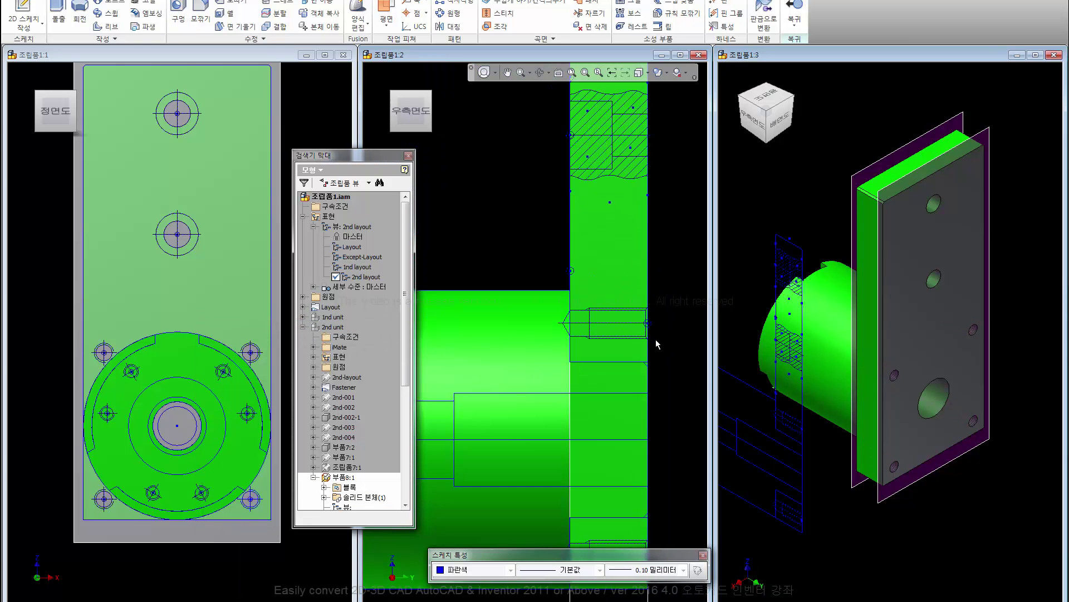
pyautogui.scroll(-2, 640, 335)
pyautogui.moveTo(610, 285)
pyautogui.mouseDown(button='middle')
pyautogui.moveTo(557, 276)
pyautogui.moveTo(547, 246)
pyautogui.mouseUp(button='middle')
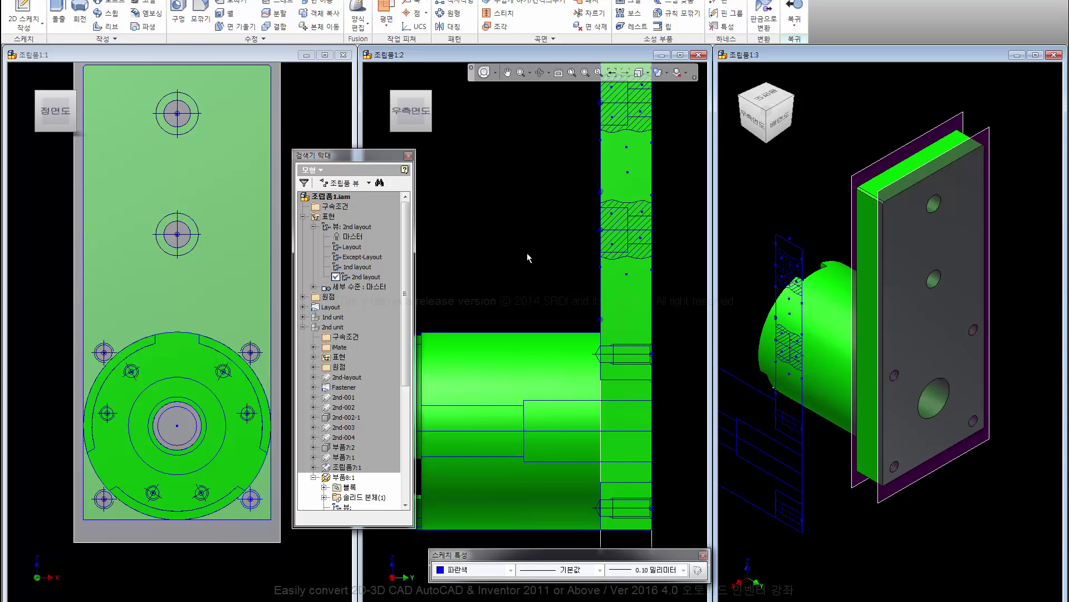
pyautogui.click(797, 5)
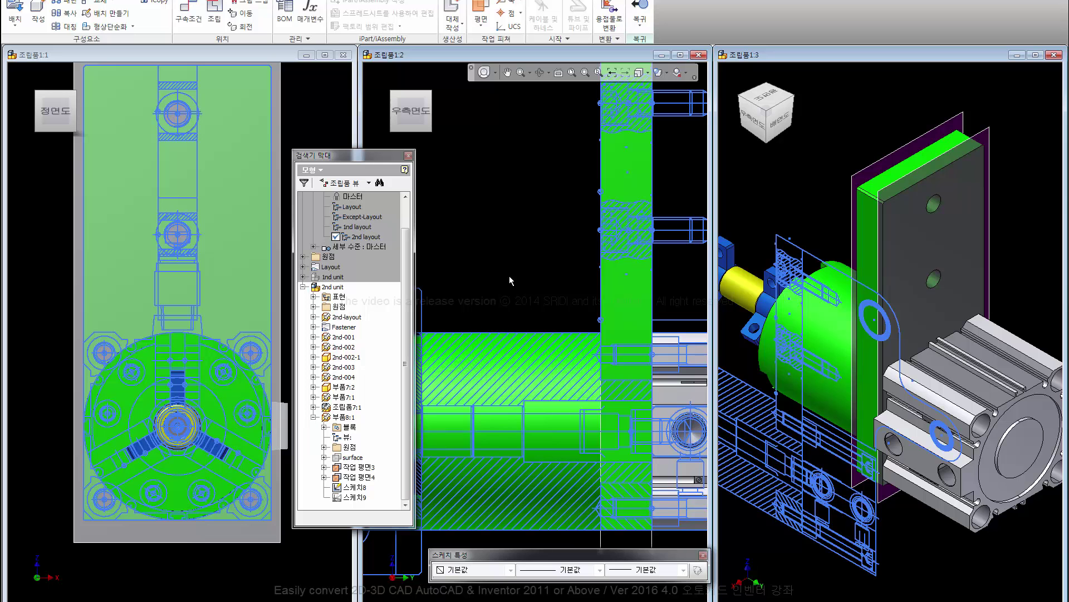
# Step: Hide the chuck part's work planes 작업 평면3 and 작업 평면4
pyautogui.click(359, 467)
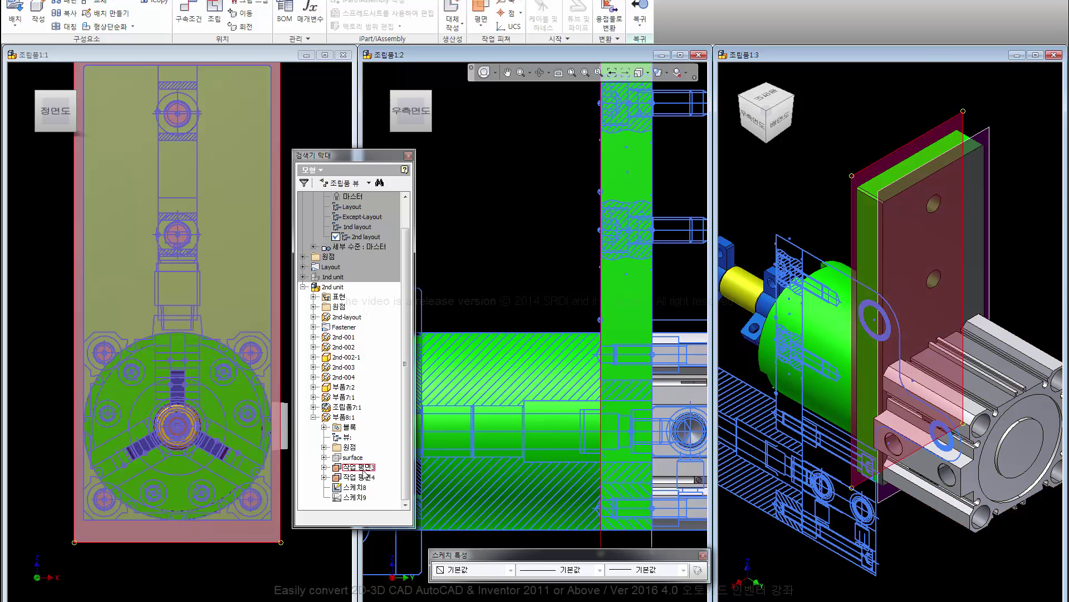
pyautogui.rightClick(363, 471)
pyautogui.click(390, 523)
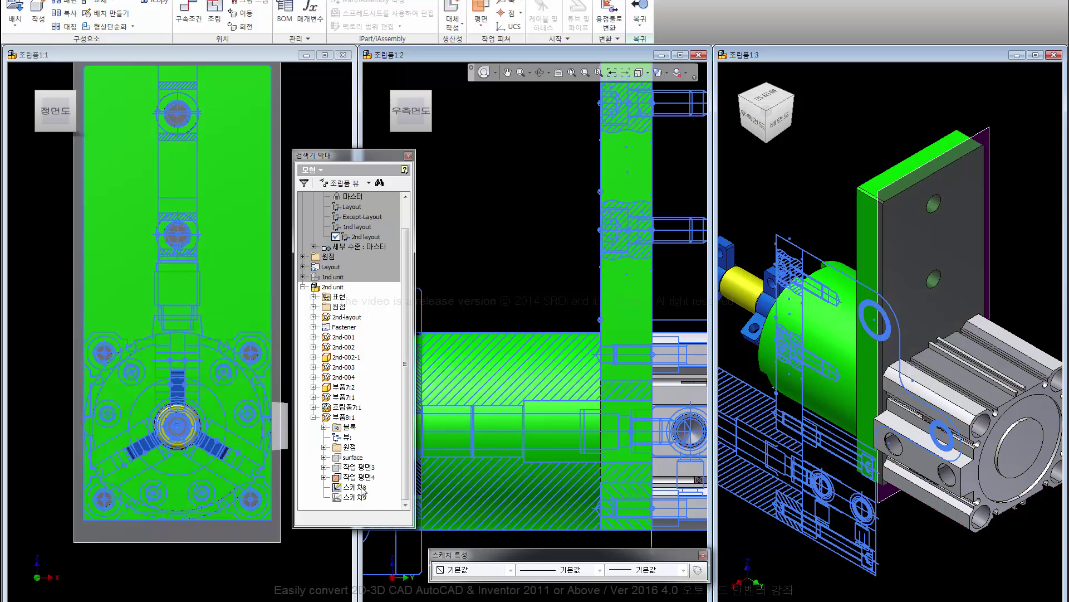
pyautogui.click(363, 477)
pyautogui.rightClick(366, 480)
pyautogui.click(390, 512)
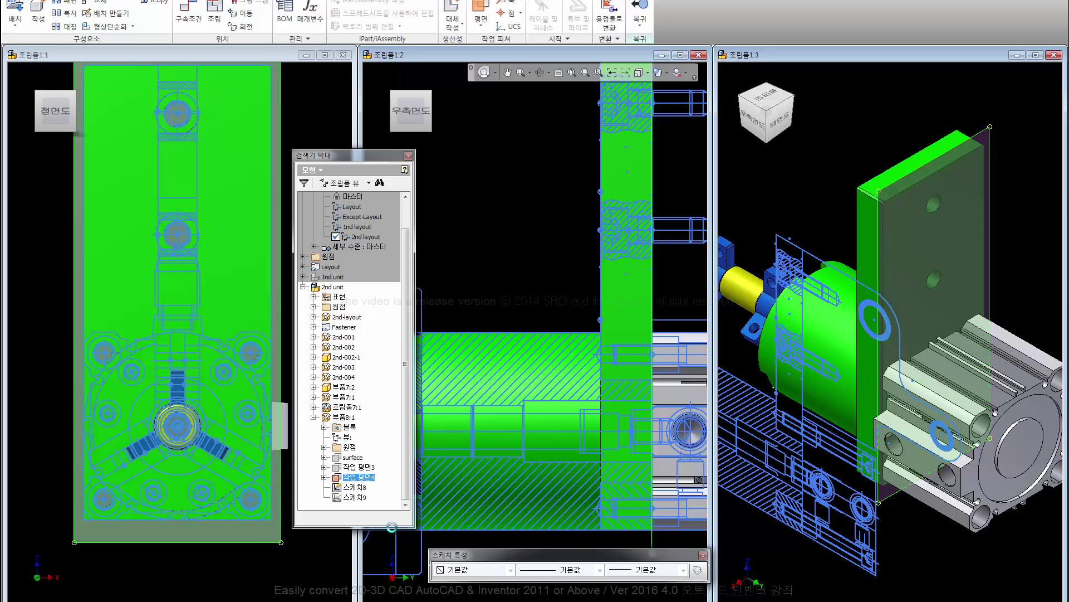
# Step: Open chuck part 부품8 in its own part window
pyautogui.rightClick(345, 418)
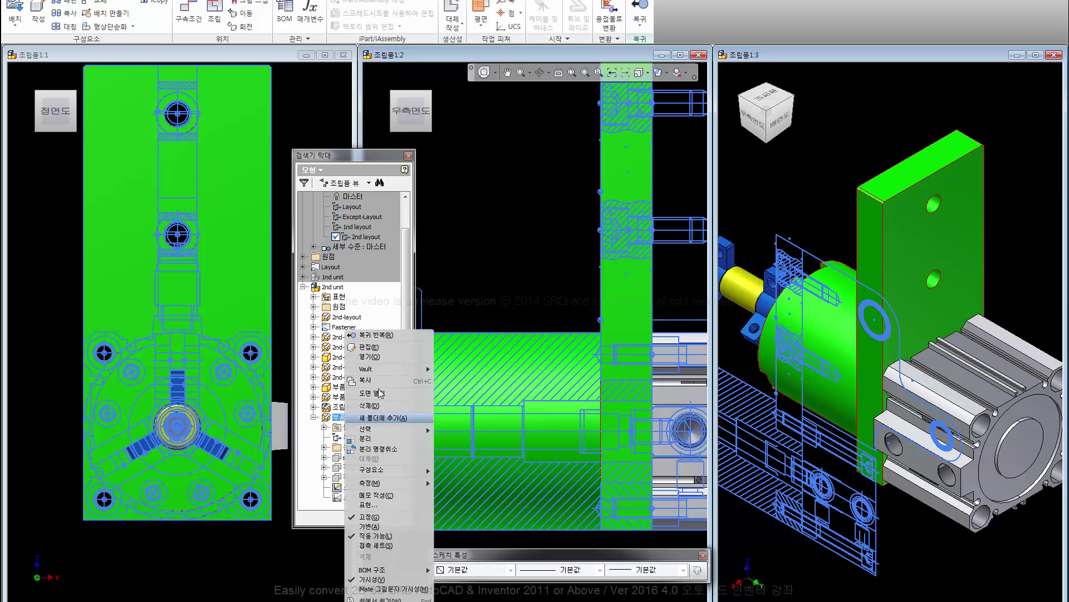
pyautogui.click(374, 357)
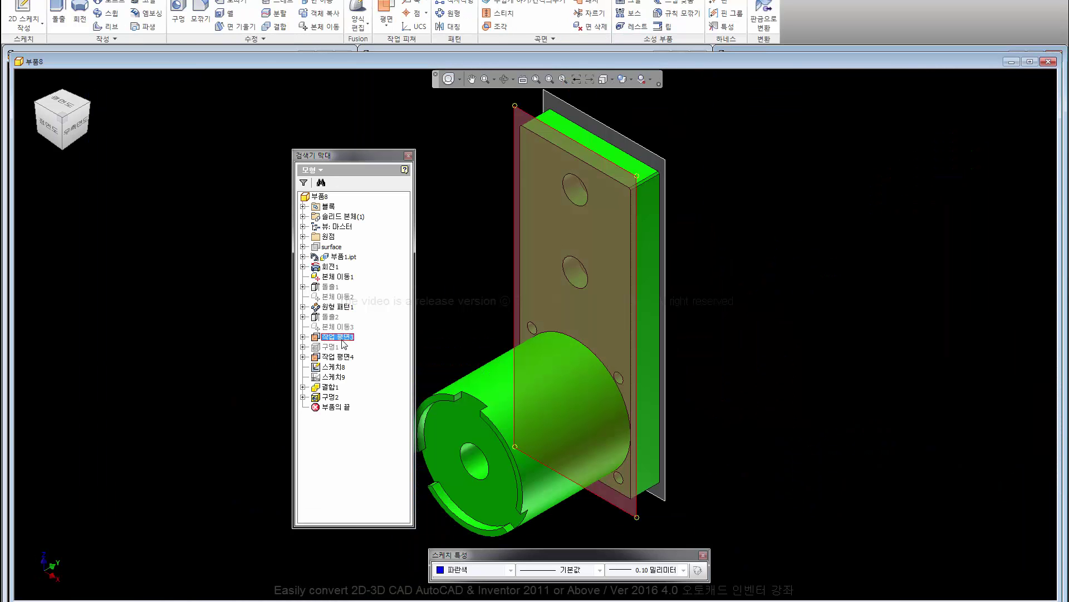
pyautogui.rightClick(339, 337)
# Step: Hide work planes 3 and 4 in 부품8 and expand the 부품1.ipt and origin nodes
pyautogui.click(368, 434)
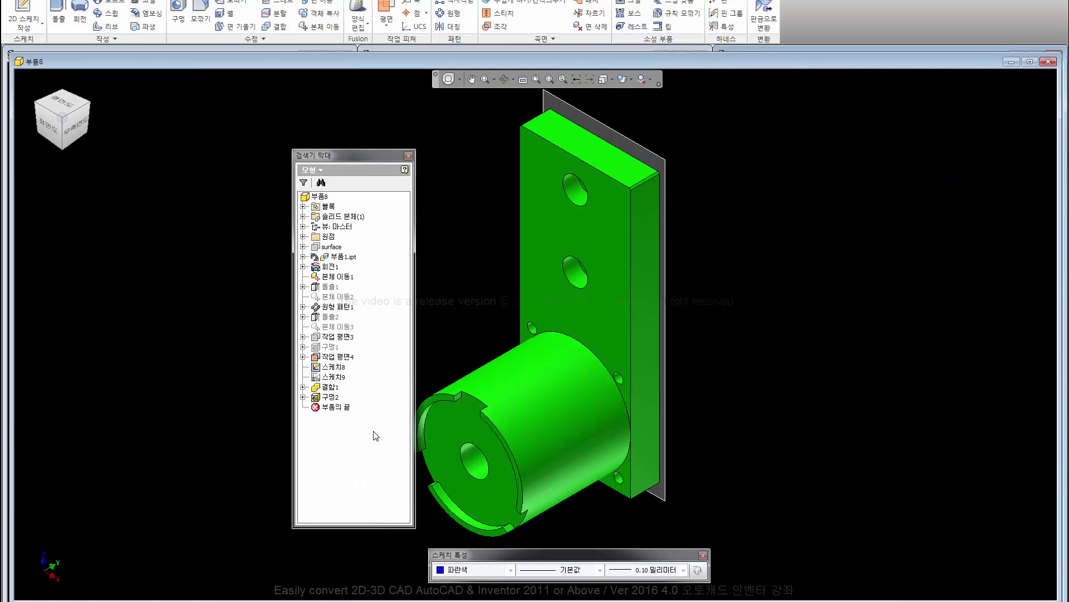
pyautogui.rightClick(344, 361)
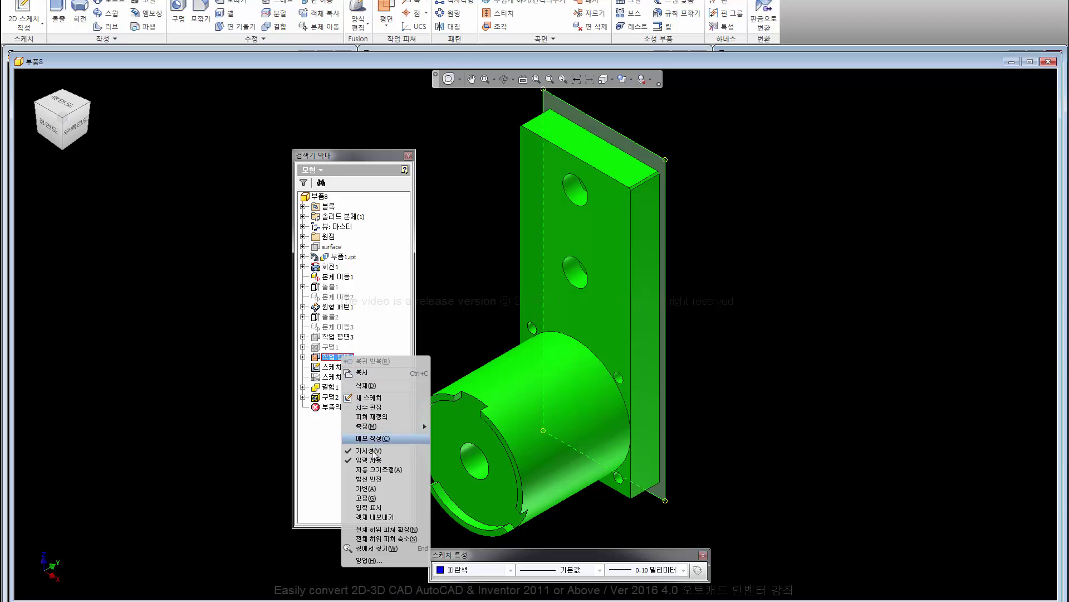
pyautogui.click(369, 454)
pyautogui.scroll(-1, 479, 303)
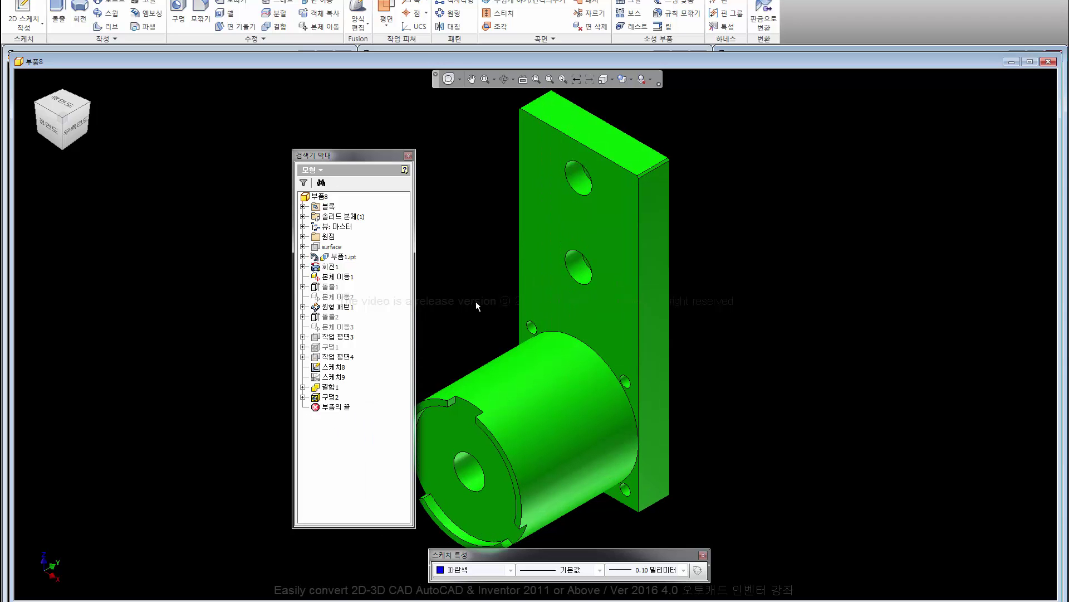
pyautogui.click(303, 257)
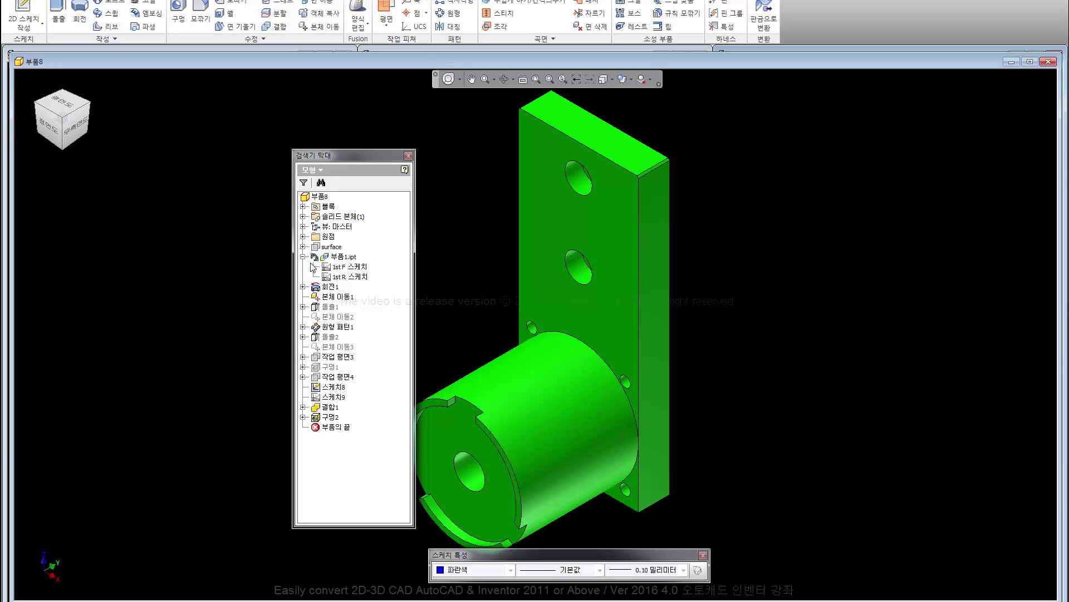
pyautogui.click(303, 237)
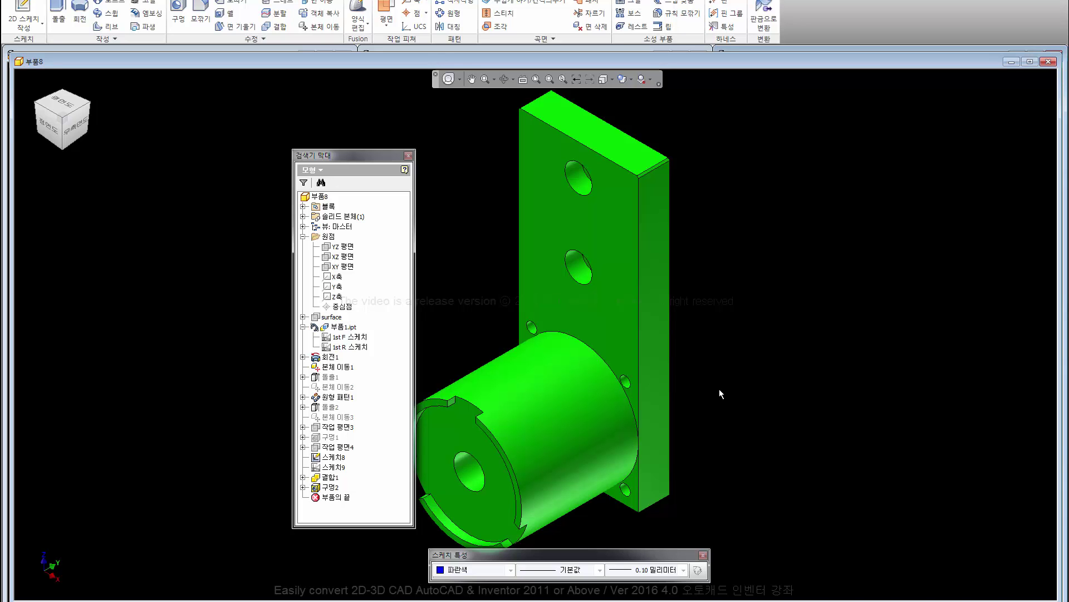
# Step: Orbit the part, return it to the home view, and close 부품8
pyautogui.moveTo(63, 119)
pyautogui.click(87, 132)
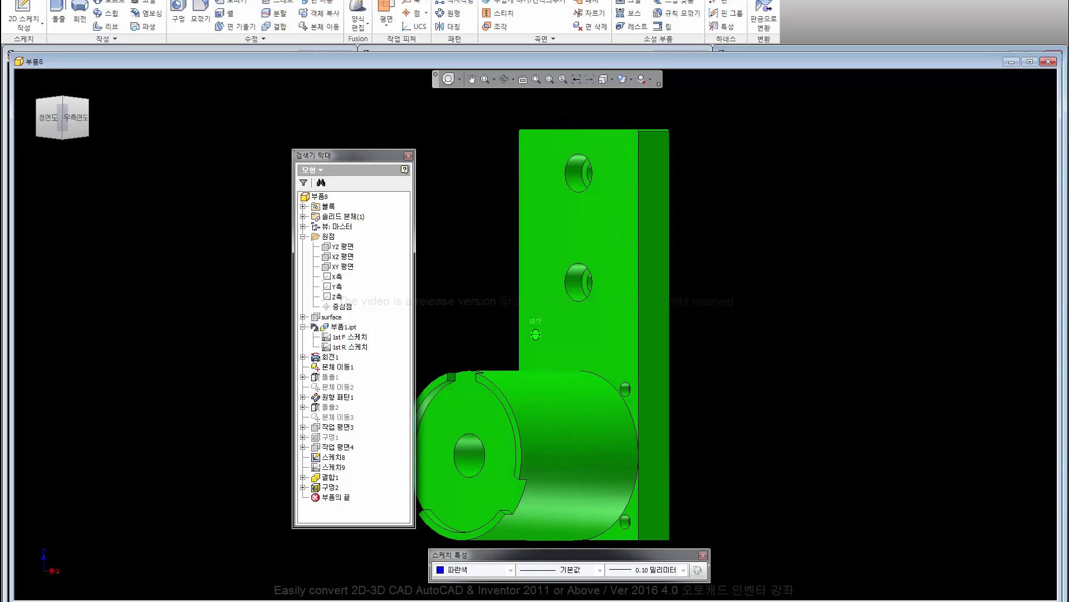
pyautogui.keyDown('shift'); pyautogui.moveTo(536, 334); pyautogui.dragTo(551, 340, button='middle'); pyautogui.keyUp('shift')
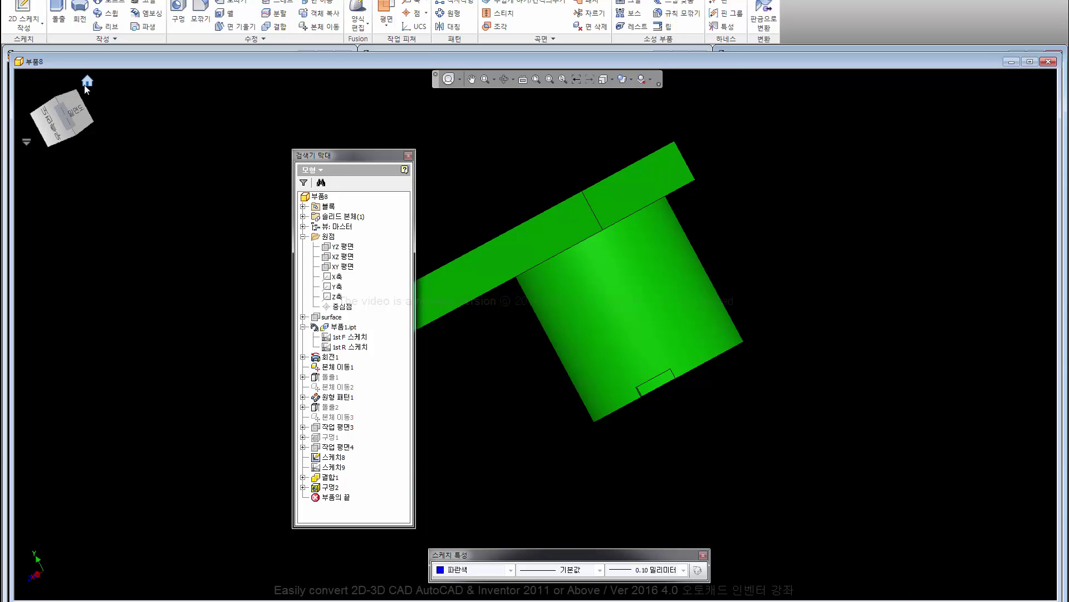
pyautogui.click(86, 82)
pyautogui.click(1047, 62)
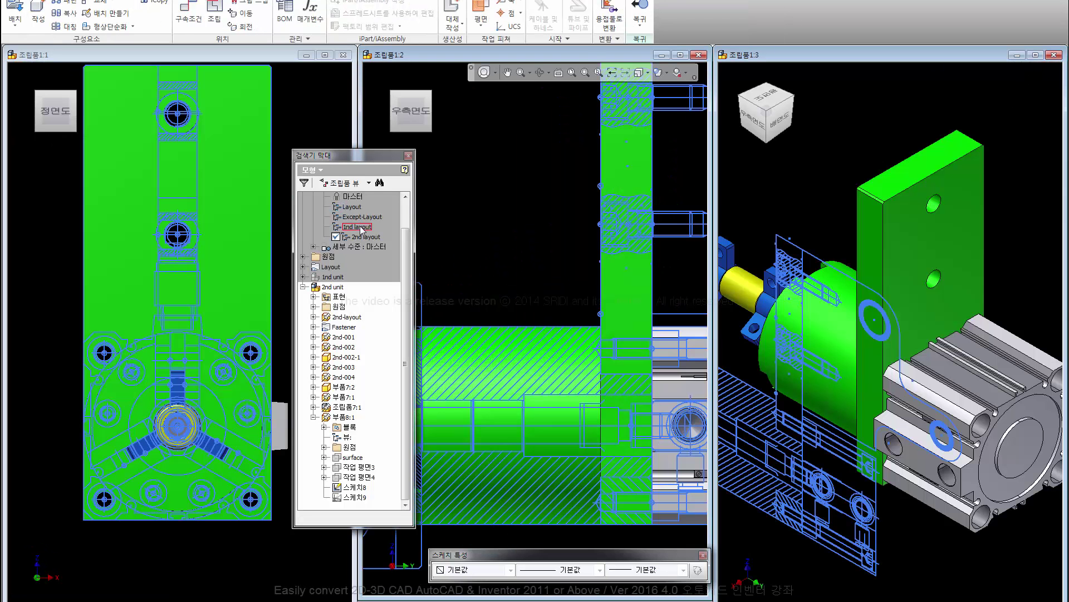
# Step: Zoom out and return the 3D assembly view to its home orientation
pyautogui.click(496, 275)
pyautogui.scroll(-3, 479, 266)
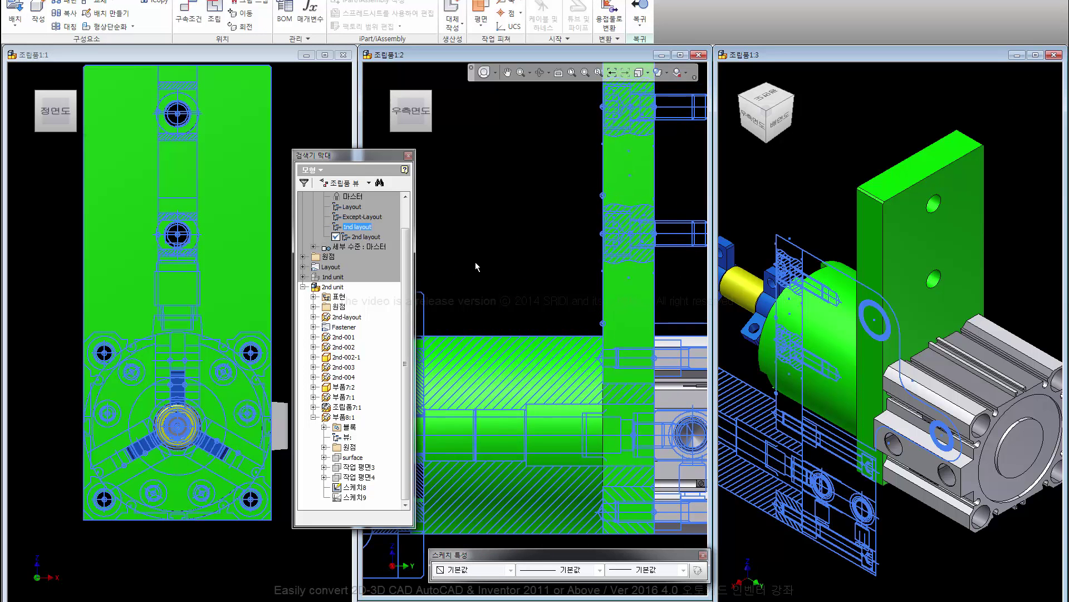
pyautogui.scroll(-1, 471, 261)
pyautogui.scroll(-1, 484, 258)
pyautogui.scroll(-2, 508, 294)
pyautogui.click(787, 181)
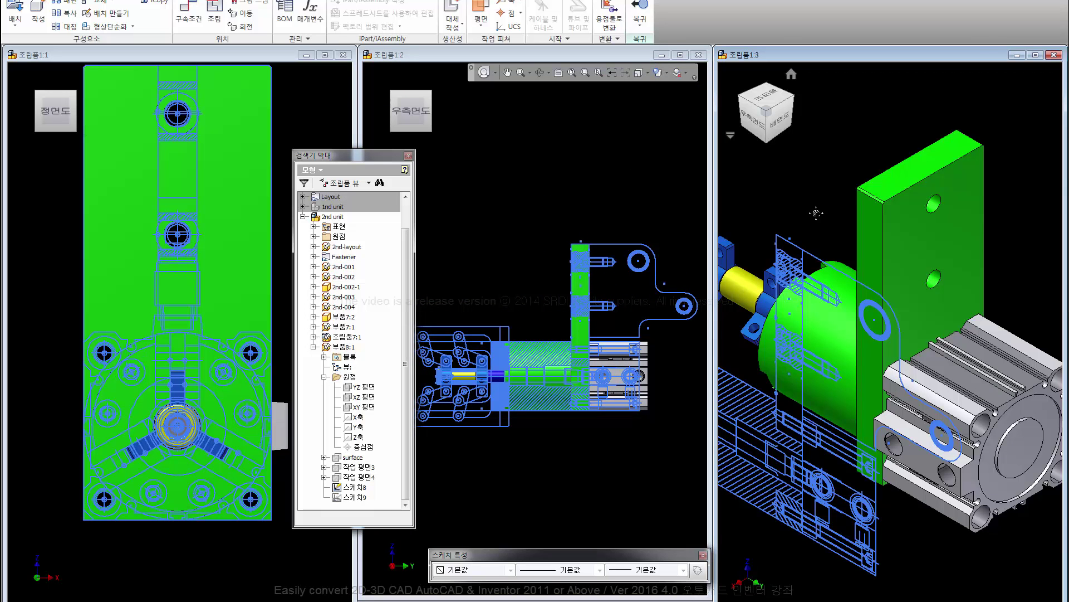
pyautogui.scroll(-1, 816, 212)
pyautogui.scroll(-1, 814, 206)
pyautogui.scroll(-1, 816, 214)
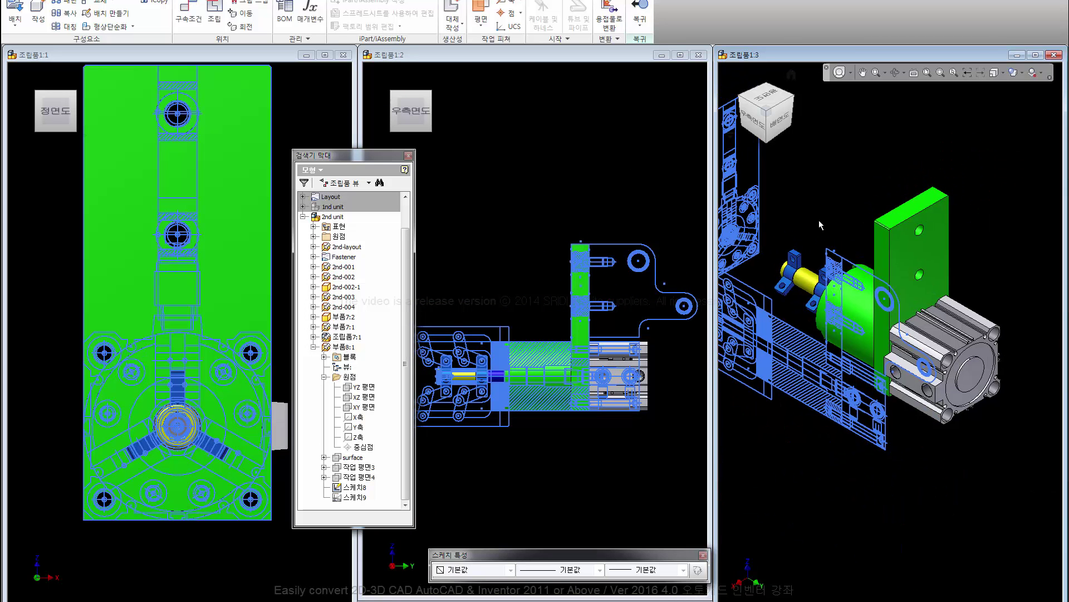
pyautogui.scroll(-1, 819, 220)
pyautogui.scroll(-2, 820, 220)
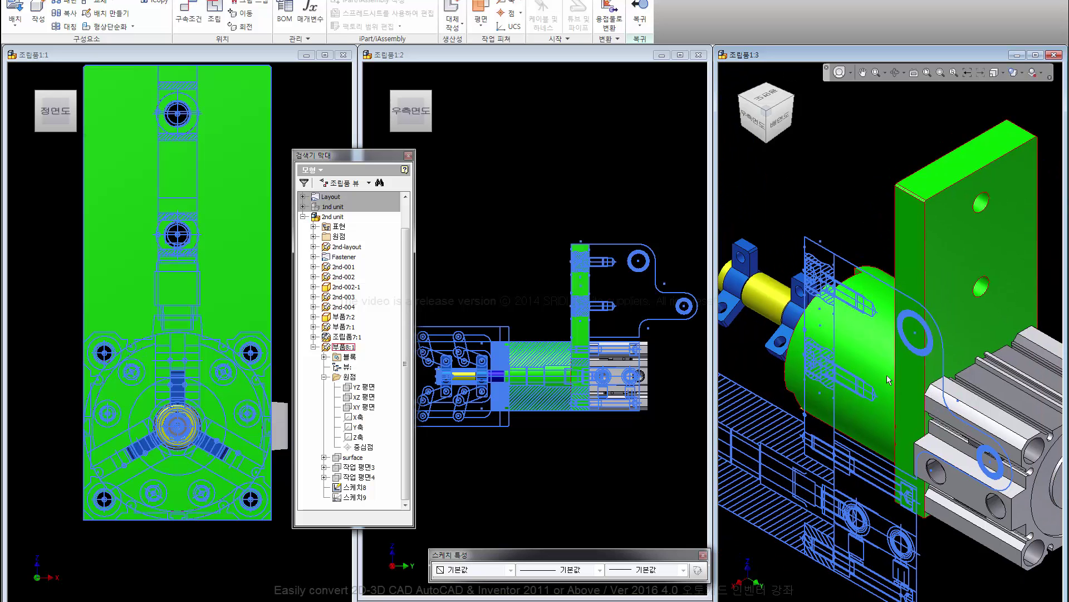
pyautogui.click(746, 106)
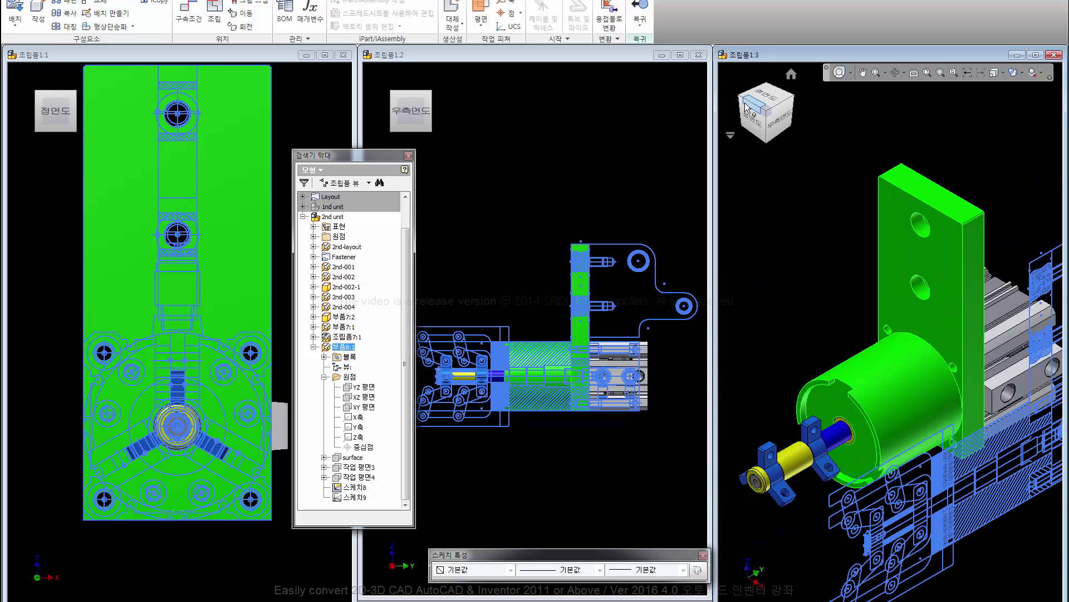
pyautogui.scroll(-1, 847, 276)
pyautogui.scroll(-2, 823, 290)
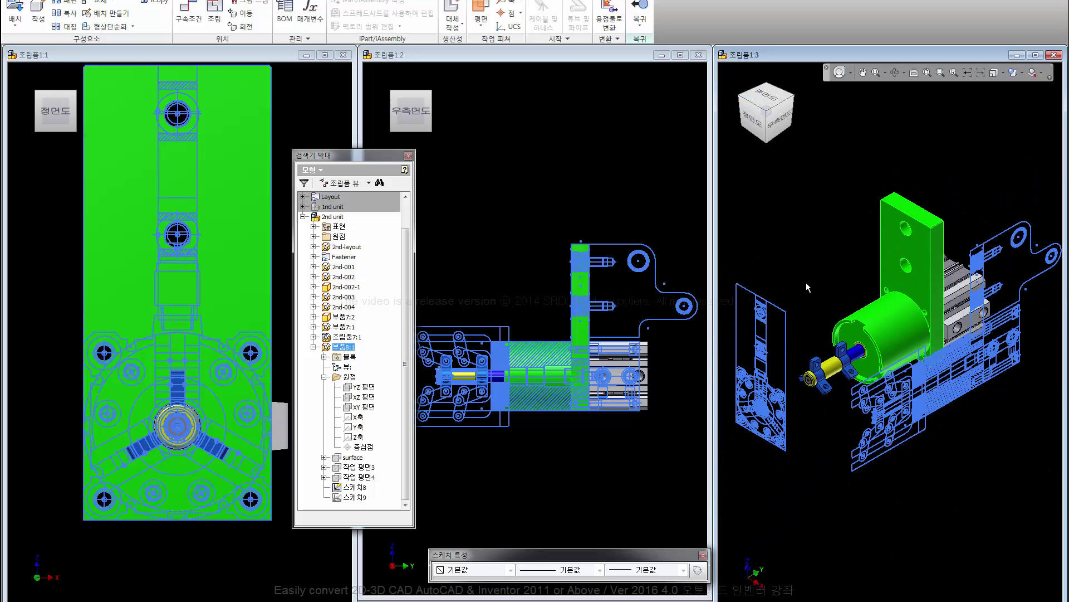
pyautogui.click(796, 273)
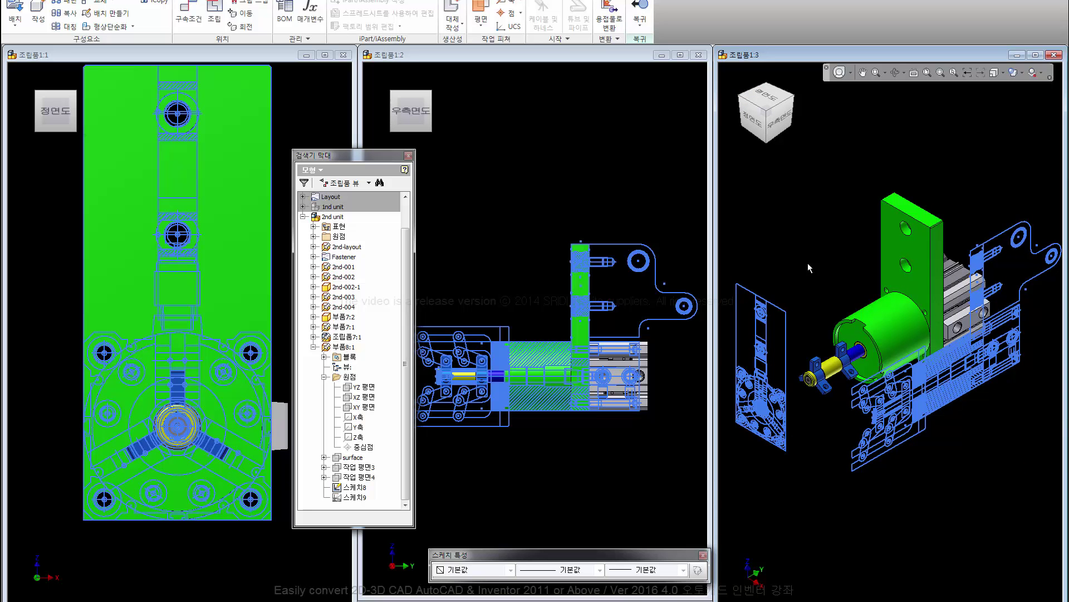
# Step: Show the context menu for chuck part 부품8:1 from the side-view window
pyautogui.click(449, 281)
pyautogui.click(336, 422)
pyautogui.rightClick(336, 423)
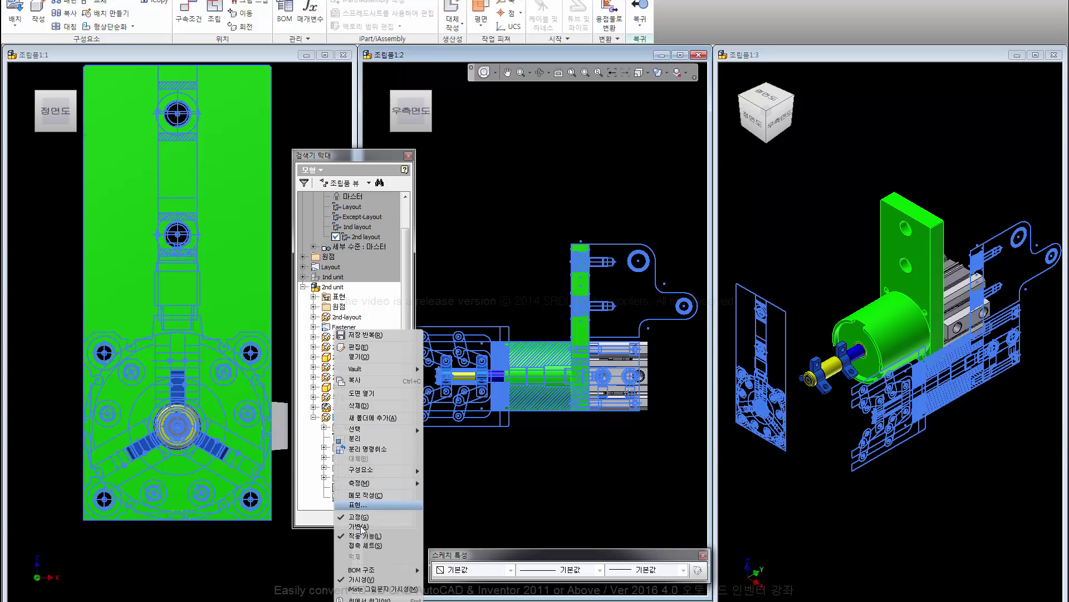
# Step: Isolate the chuck part 부품8:1 so the other components are hidden
pyautogui.click(357, 438)
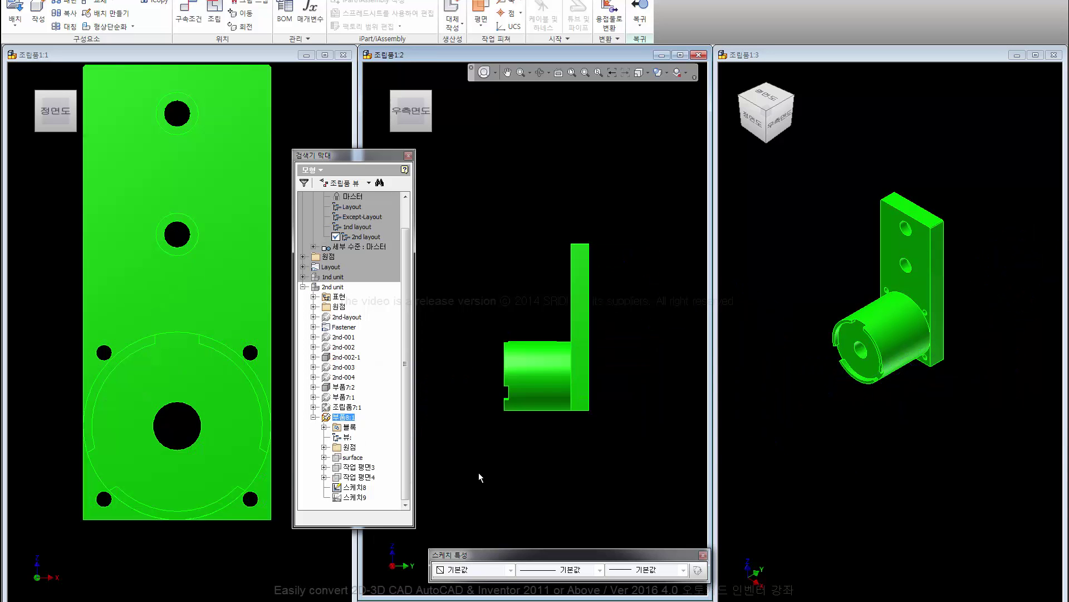
pyautogui.press('Escape')
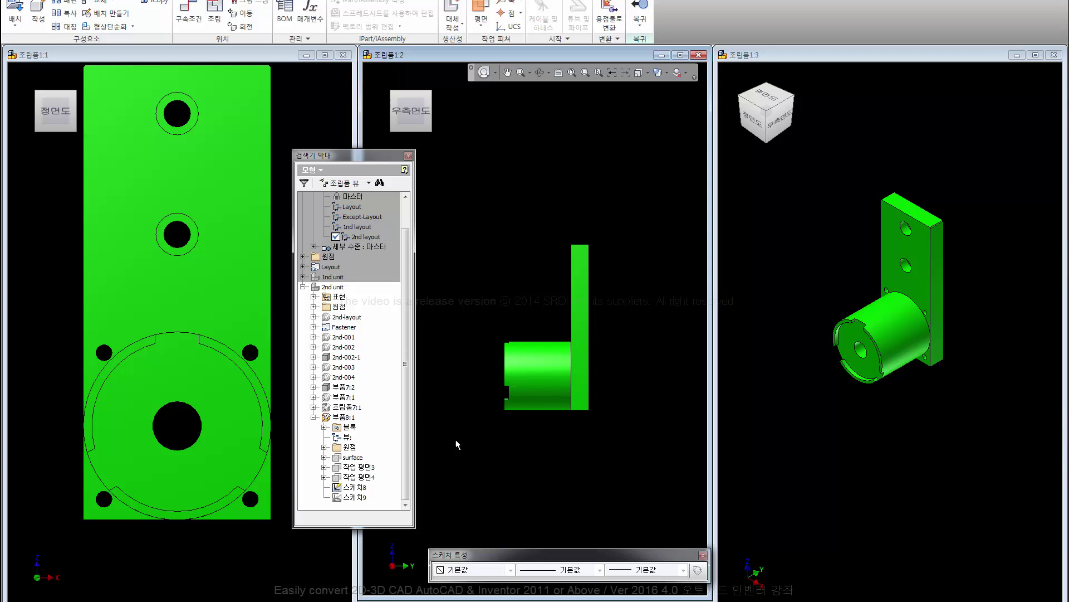
pyautogui.moveTo(456, 440); pyautogui.dragTo(460, 436, button='middle')
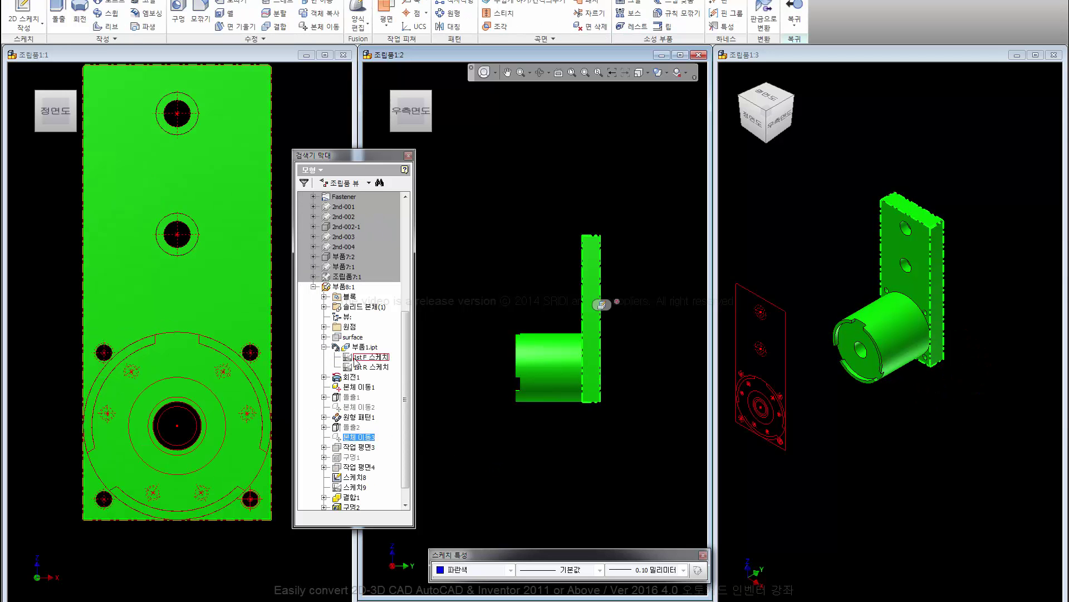
# Step: Make the 1st F and 1st R layout sketches visible over the chuck part
pyautogui.click(354, 359)
pyautogui.rightClick(354, 360)
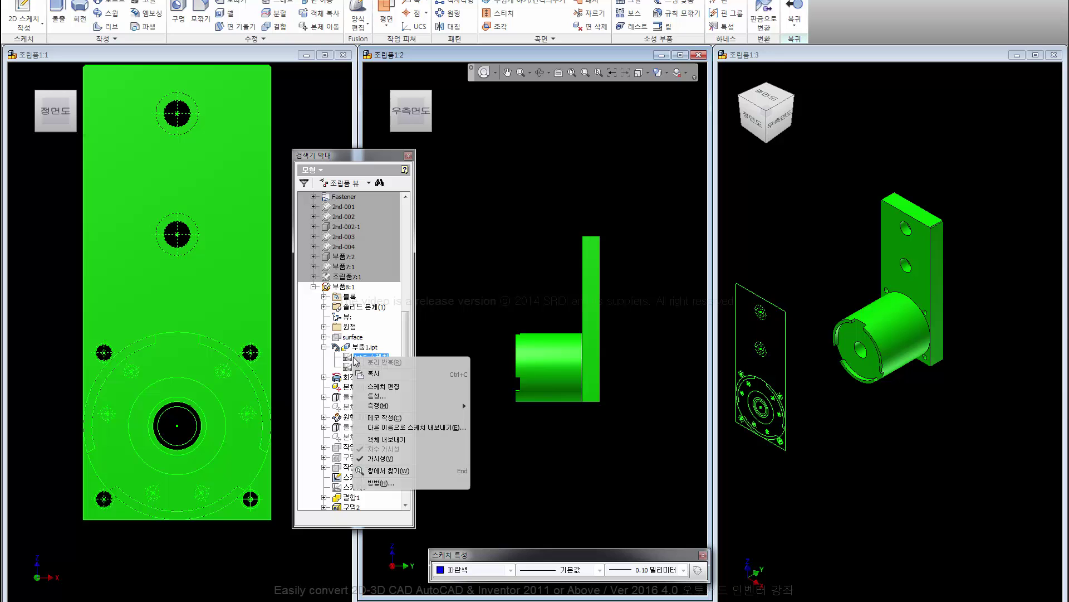
pyautogui.click(384, 462)
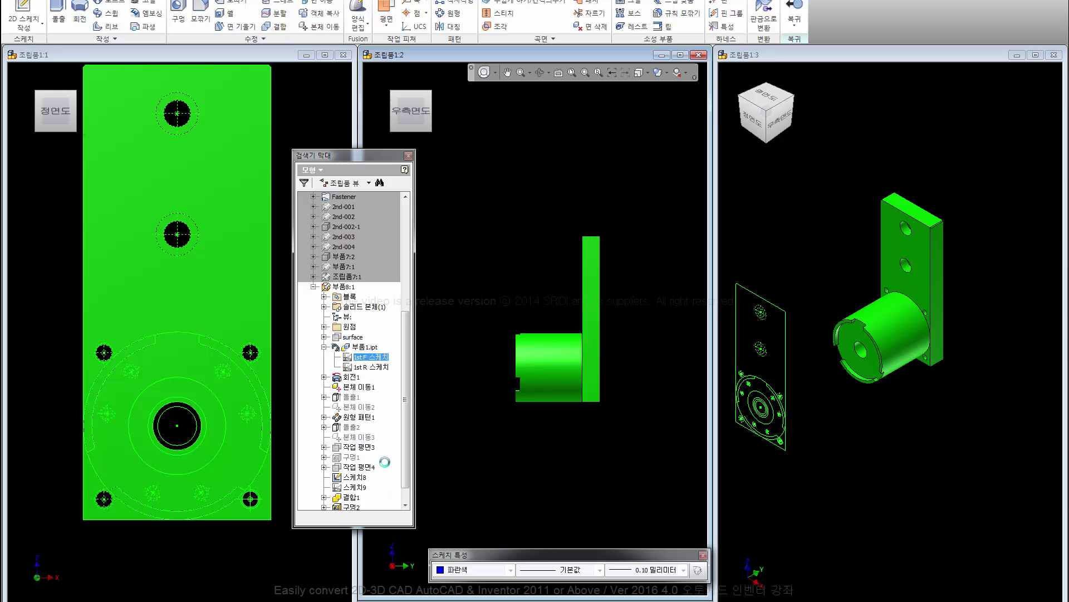
pyautogui.rightClick(366, 359)
pyautogui.click(396, 457)
pyautogui.click(368, 367)
pyautogui.rightClick(369, 367)
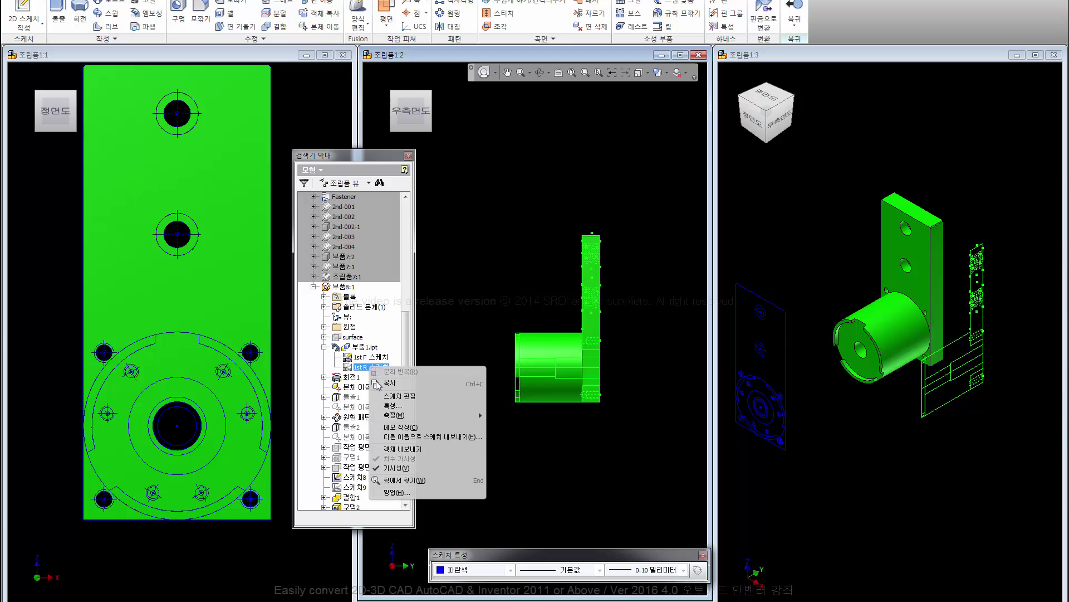
pyautogui.click(401, 469)
pyautogui.rightClick(376, 365)
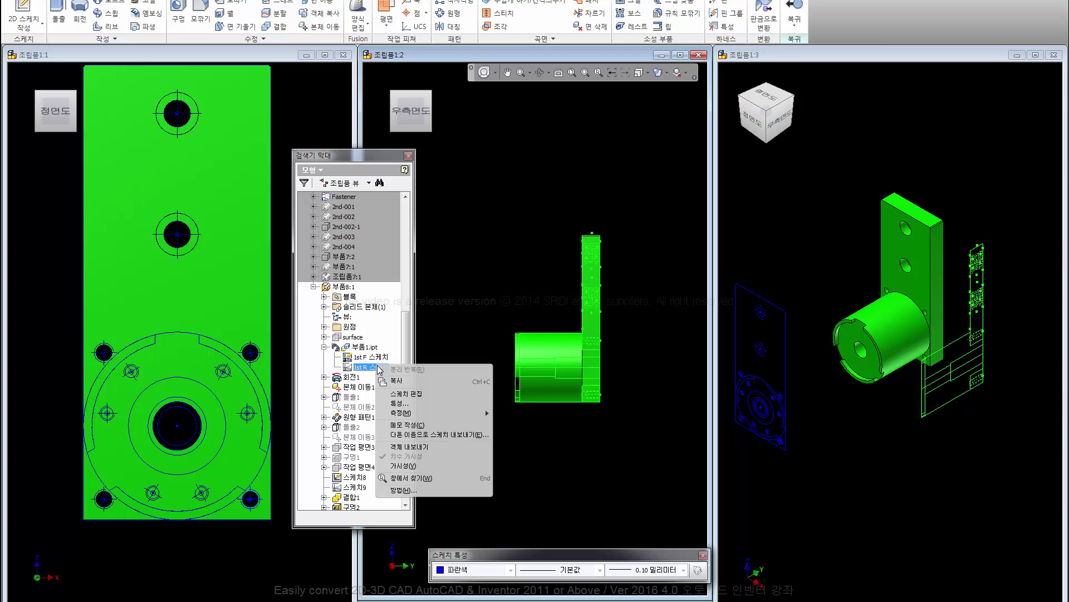
pyautogui.click(402, 465)
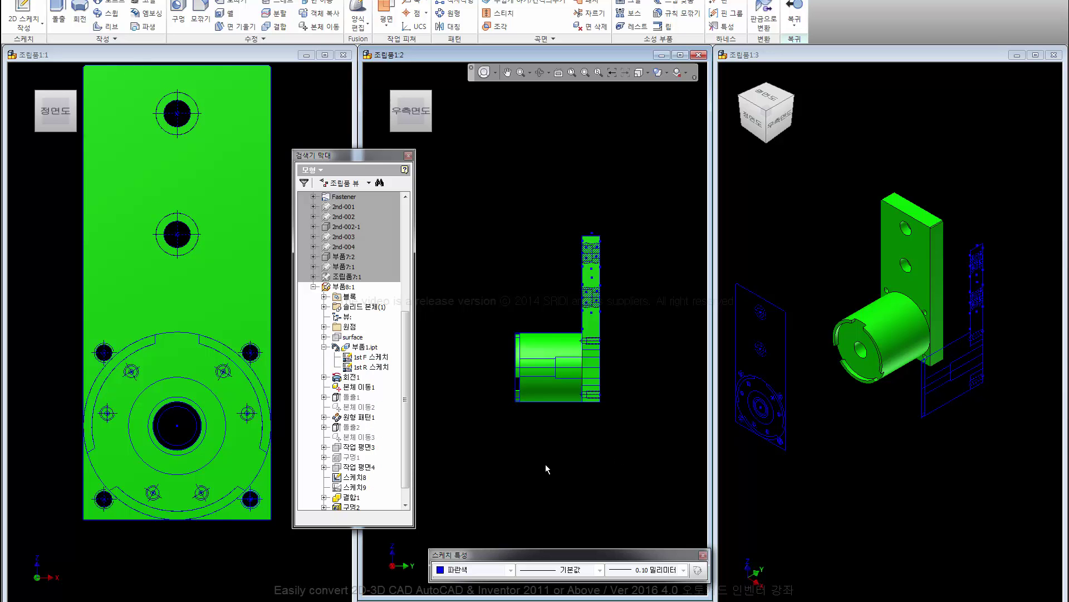
pyautogui.click(916, 488)
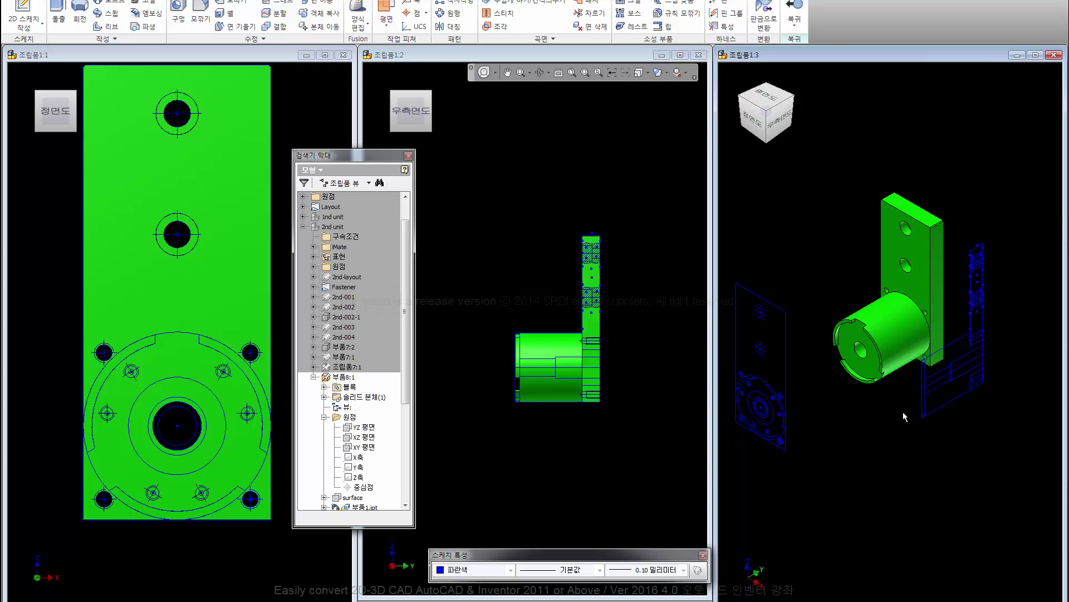
# Step: Create a work plane offset -214.250 mm from XZ 평면, in front of the cylinder
pyautogui.moveTo(904, 417); pyautogui.dragTo(878, 476, button='middle')
pyautogui.click(386, 14)
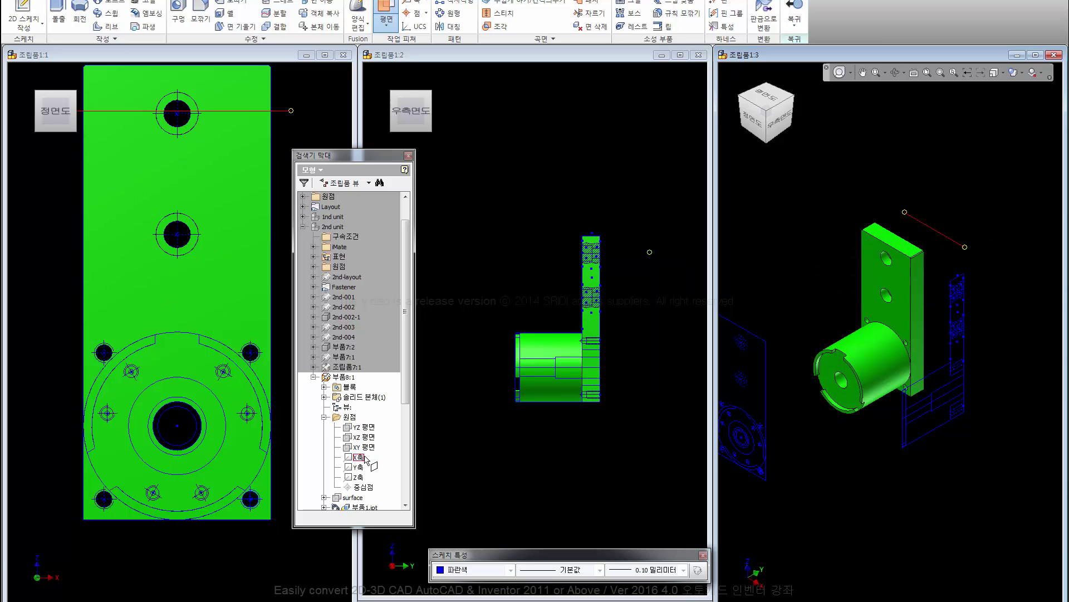
pyautogui.click(364, 439)
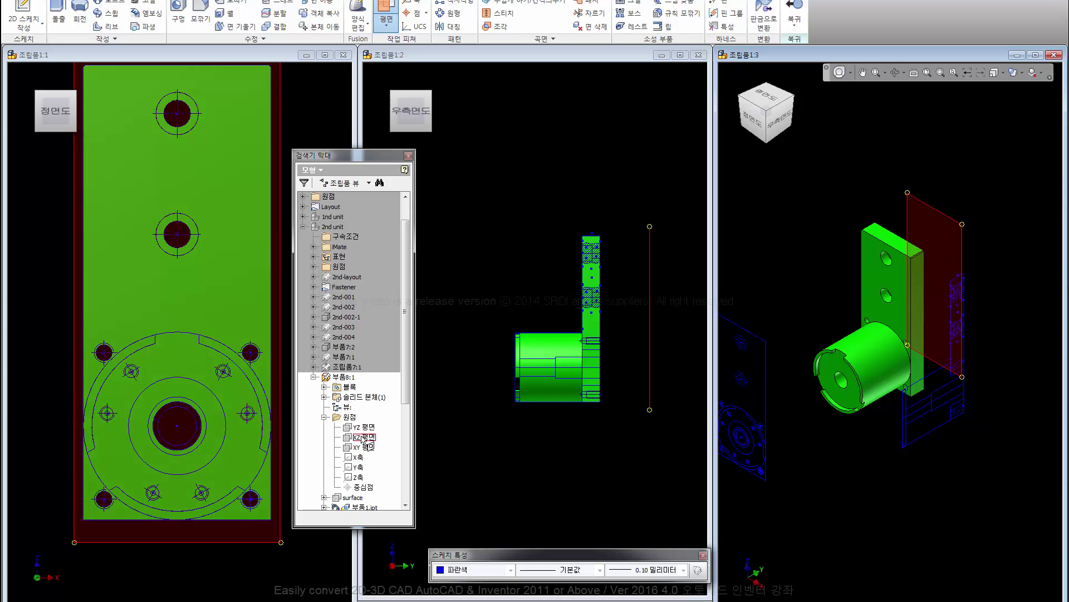
pyautogui.moveTo(886, 507); pyautogui.dragTo(819, 450)
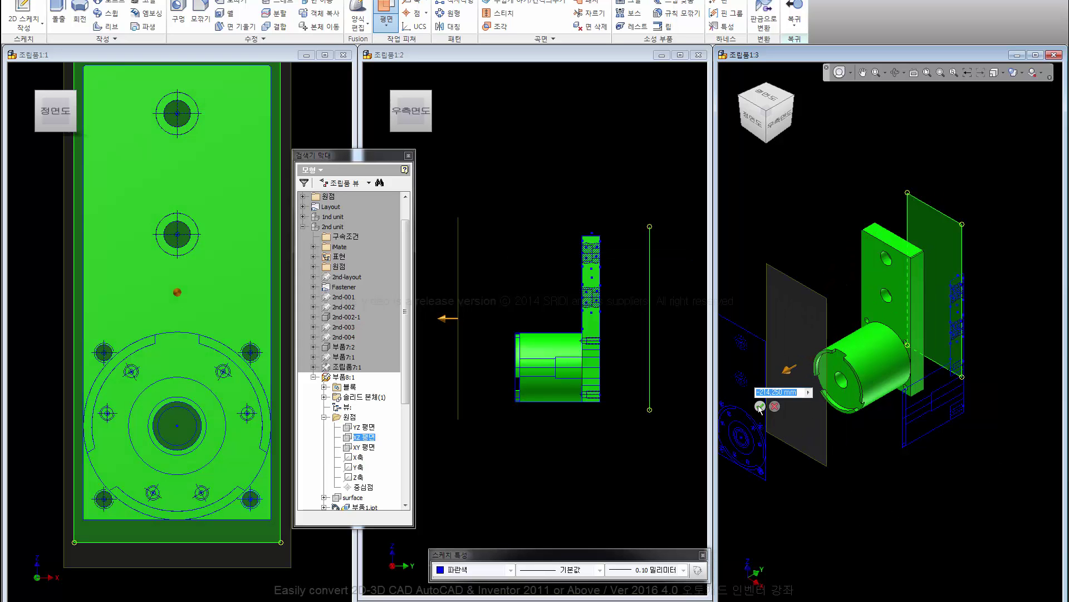
pyautogui.click(759, 406)
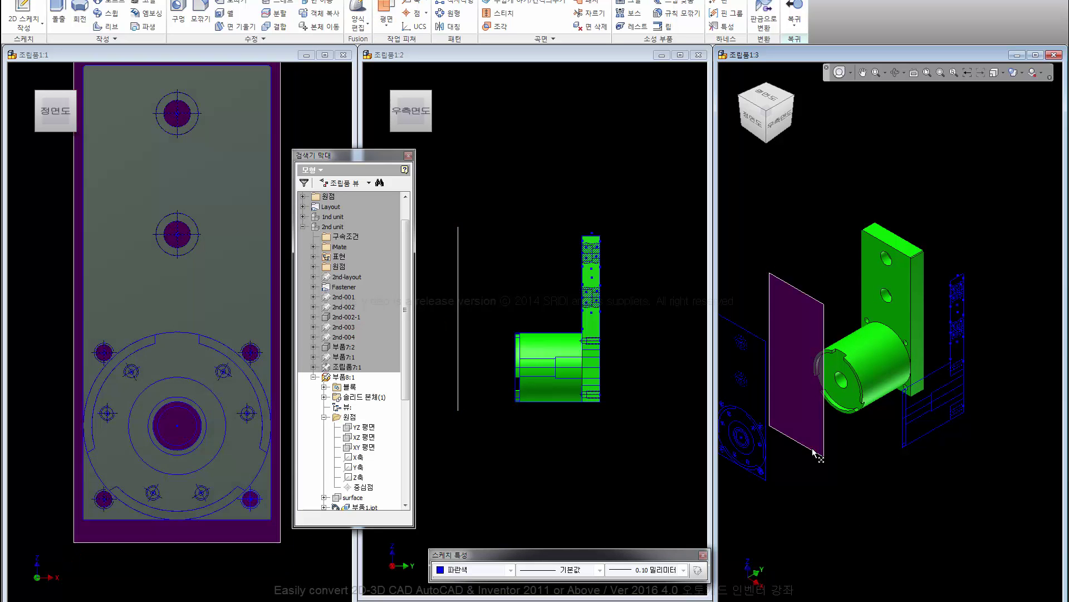
# Step: Cancel a sketch started on the new plane and adjust the work plane's display
pyautogui.click(813, 452)
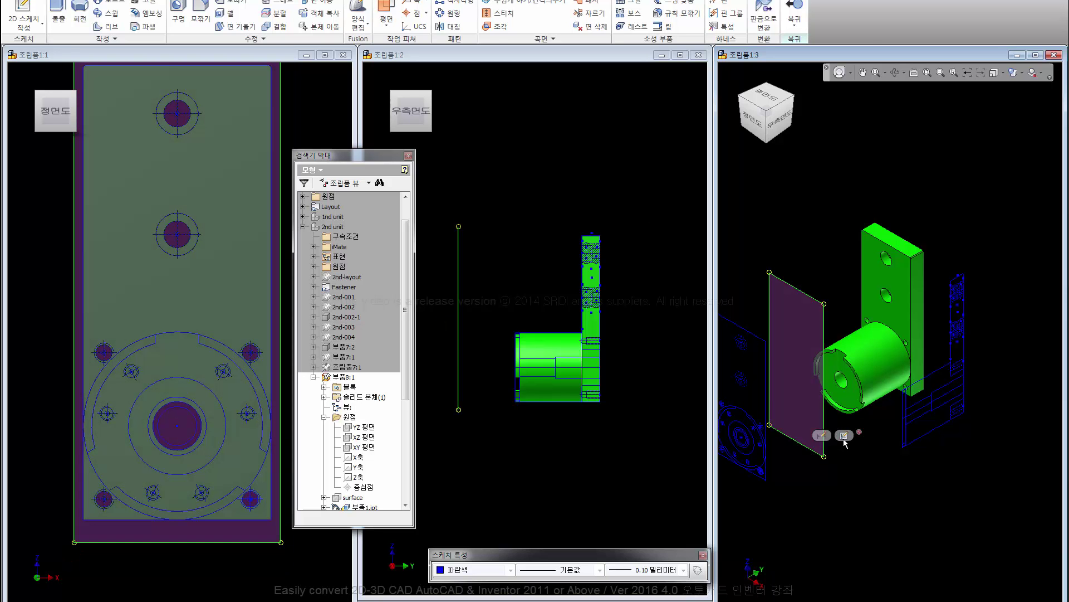
pyautogui.click(844, 436)
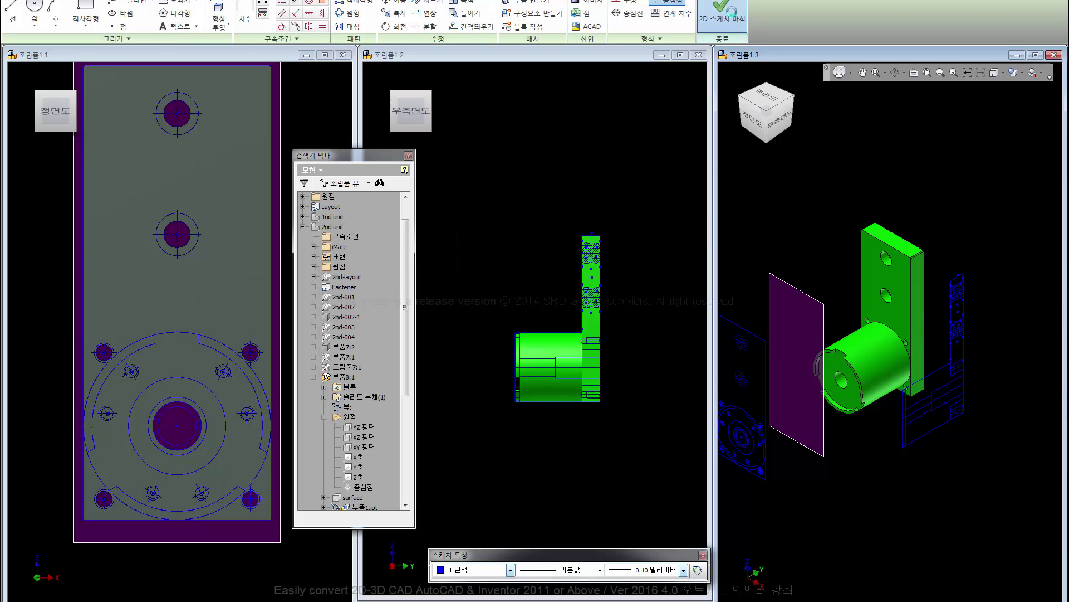
pyautogui.hotkey('ctrl', 'z')
pyautogui.click(810, 298)
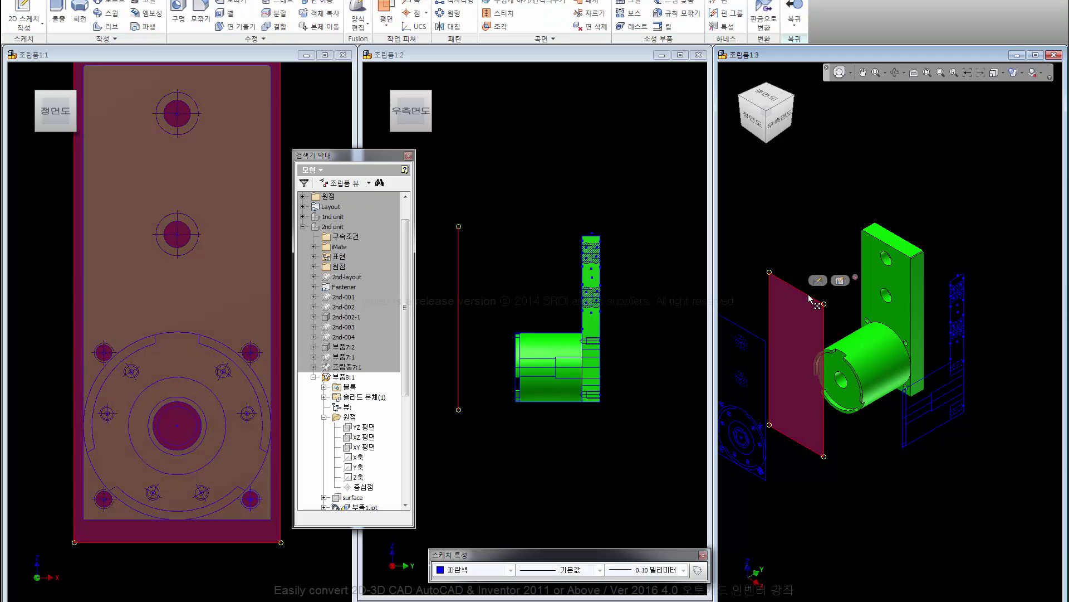
pyautogui.rightClick(810, 298)
pyautogui.click(807, 438)
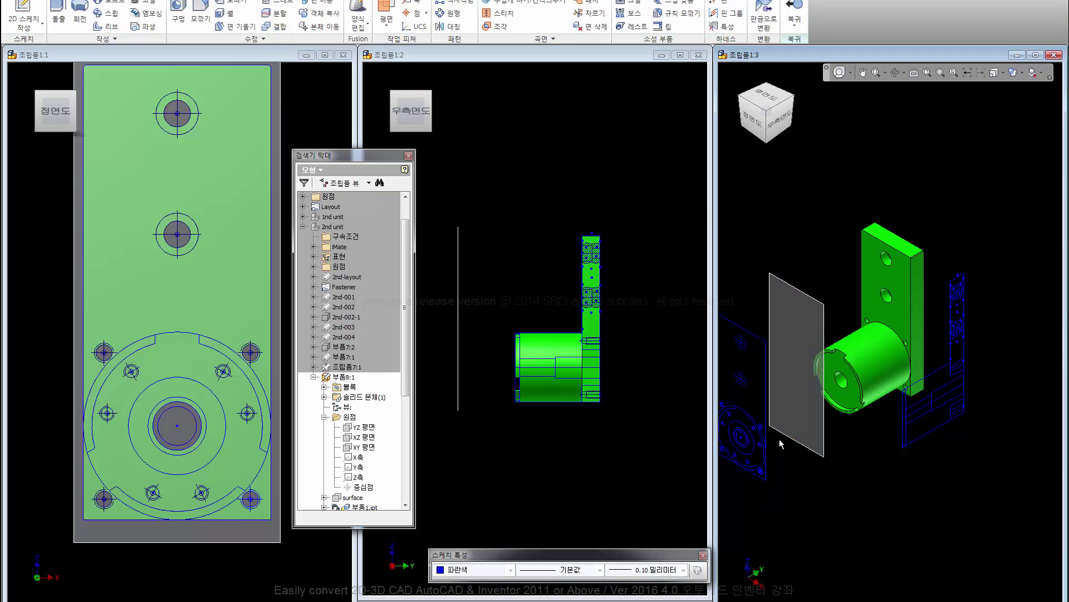
pyautogui.click(261, 536)
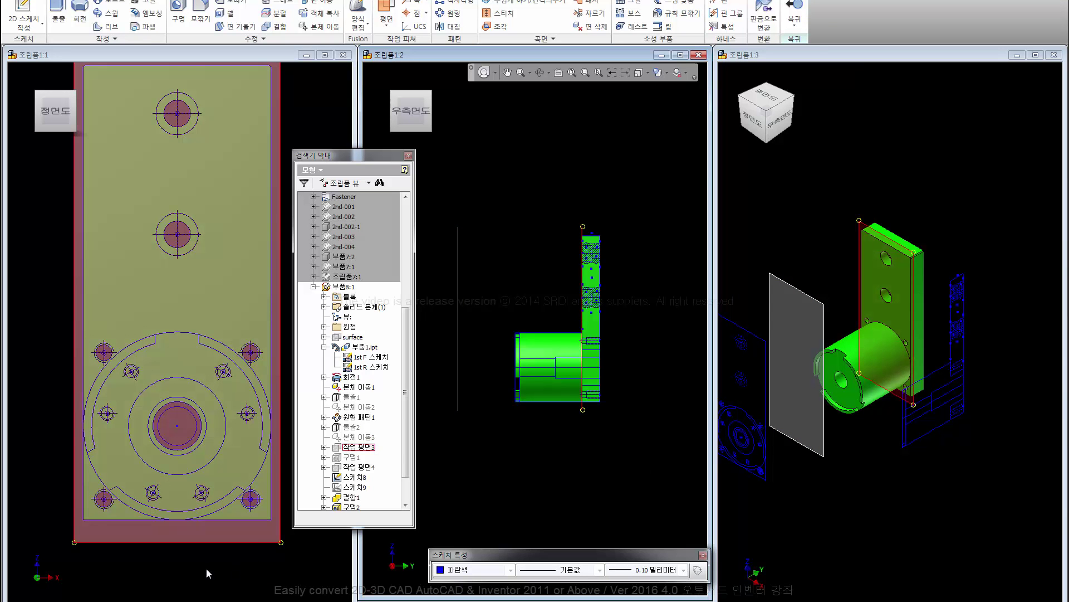
pyautogui.click(235, 574)
pyautogui.press('Escape')
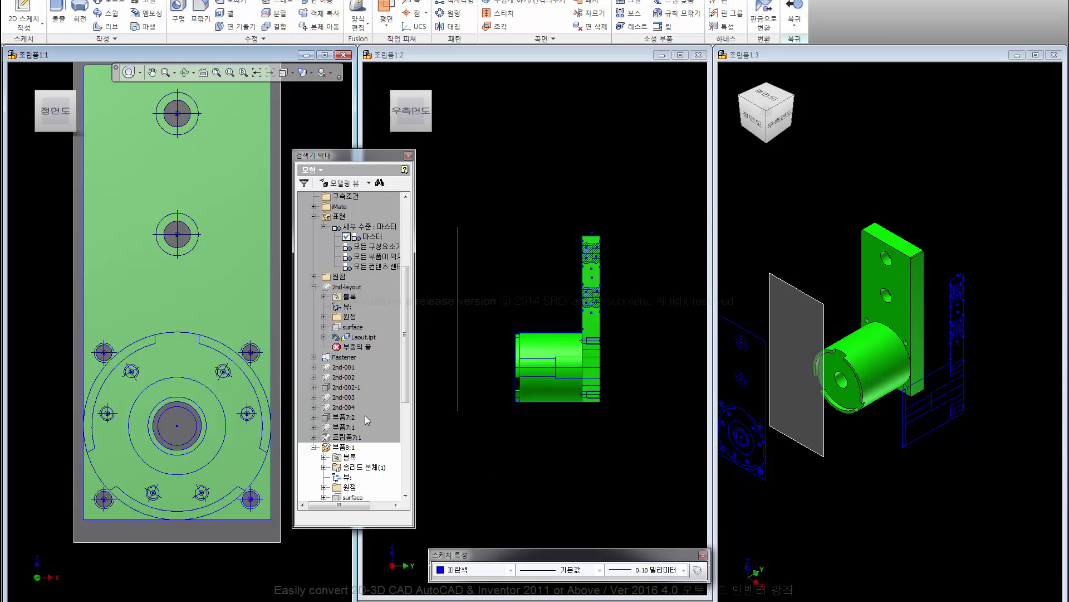
# Step: Open 스케치10 and project the bolt holes around the chuck face
pyautogui.moveTo(405, 396); pyautogui.dragTo(405, 485)
pyautogui.click(355, 477)
pyautogui.doubleClick(341, 475)
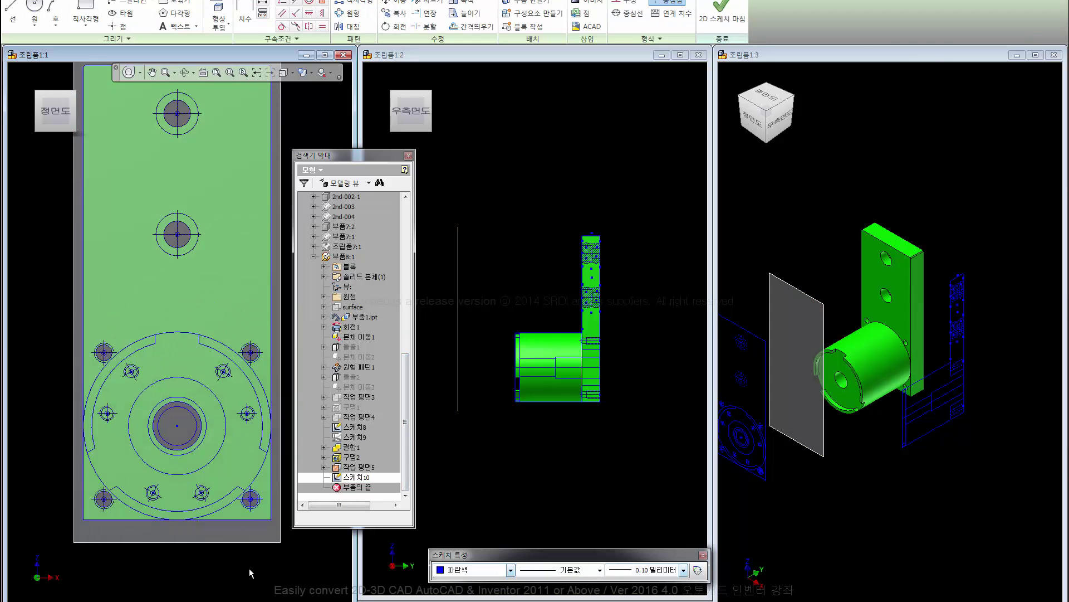
pyautogui.click(132, 372)
pyautogui.click(222, 377)
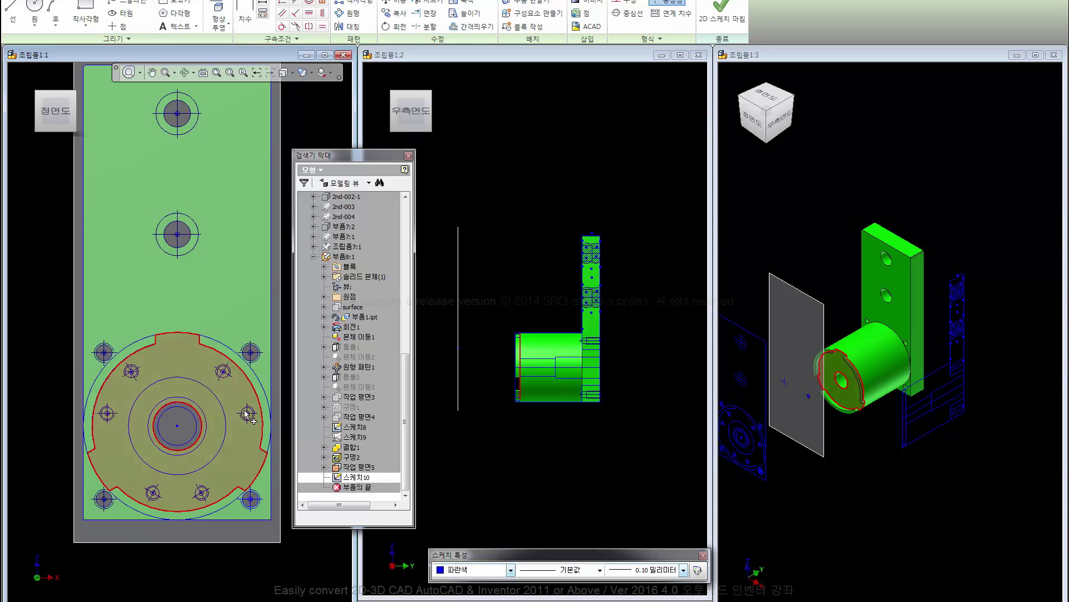
pyautogui.click(245, 412)
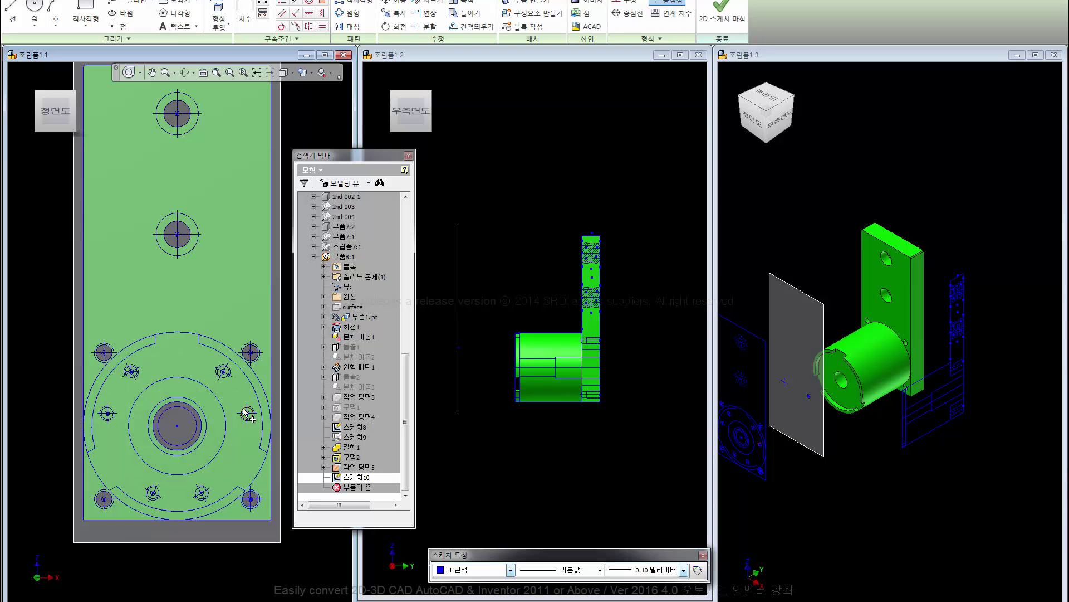
pyautogui.click(201, 492)
pyautogui.click(154, 490)
pyautogui.click(110, 412)
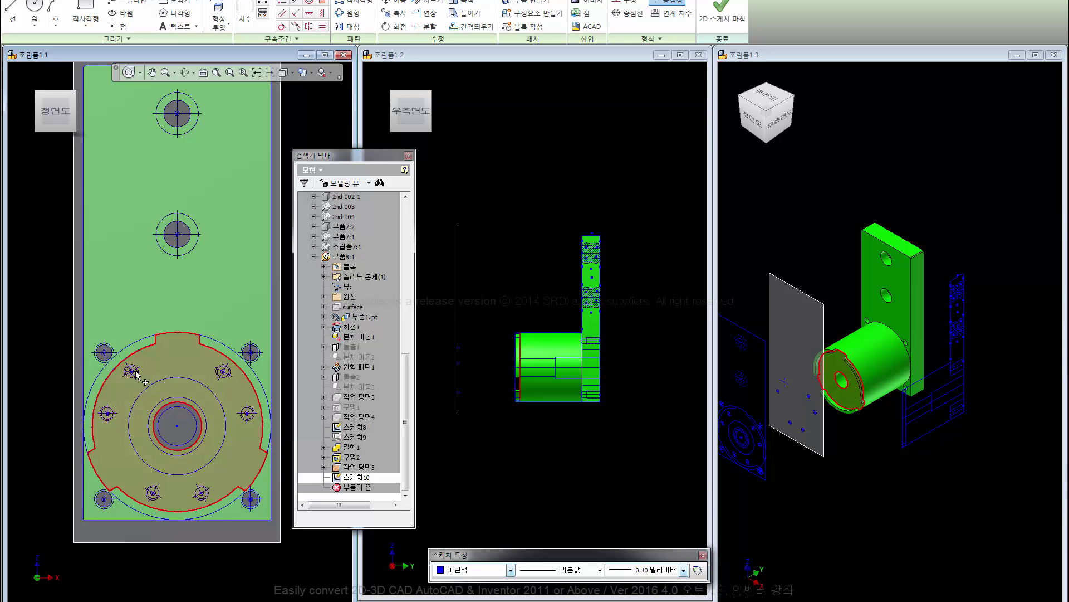
pyautogui.click(132, 378)
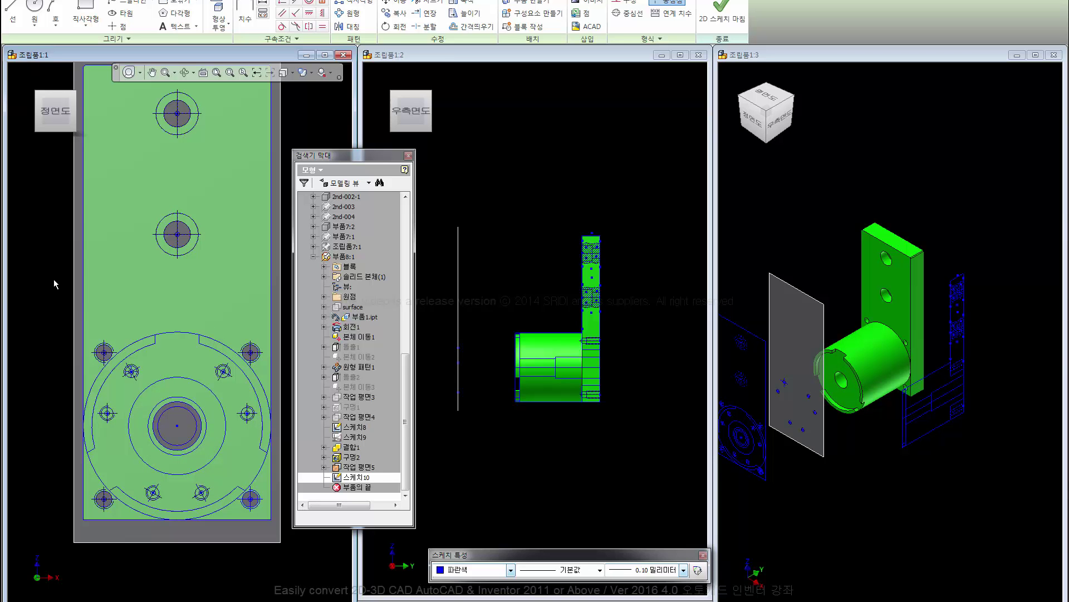
# Step: Window-select the lower chuck face to project its remaining geometry
pyautogui.moveTo(50, 276); pyautogui.dragTo(303, 580)
pyautogui.moveTo(43, 296); pyautogui.dragTo(321, 567)
pyautogui.moveTo(49, 287); pyautogui.dragTo(318, 560)
# Step: Measure the 69.25 mm gap from the grey work plane to the cylinder face and copy it
pyautogui.click(794, 221)
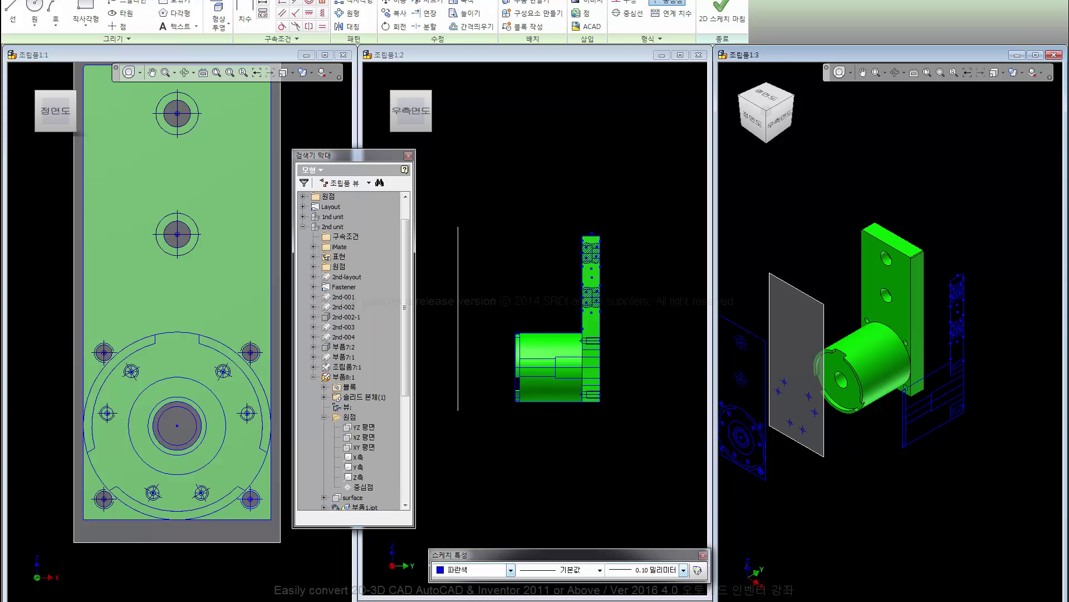
pyautogui.press('m')
pyautogui.click(803, 290)
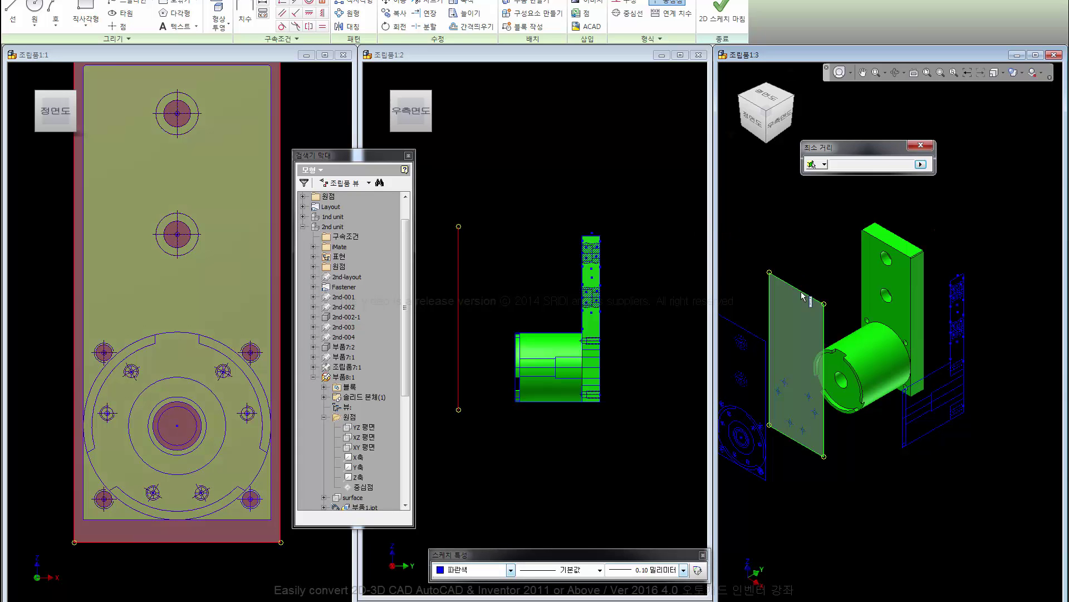
pyautogui.click(841, 367)
pyautogui.doubleClick(844, 163)
pyautogui.rightClick(839, 165)
pyautogui.click(872, 202)
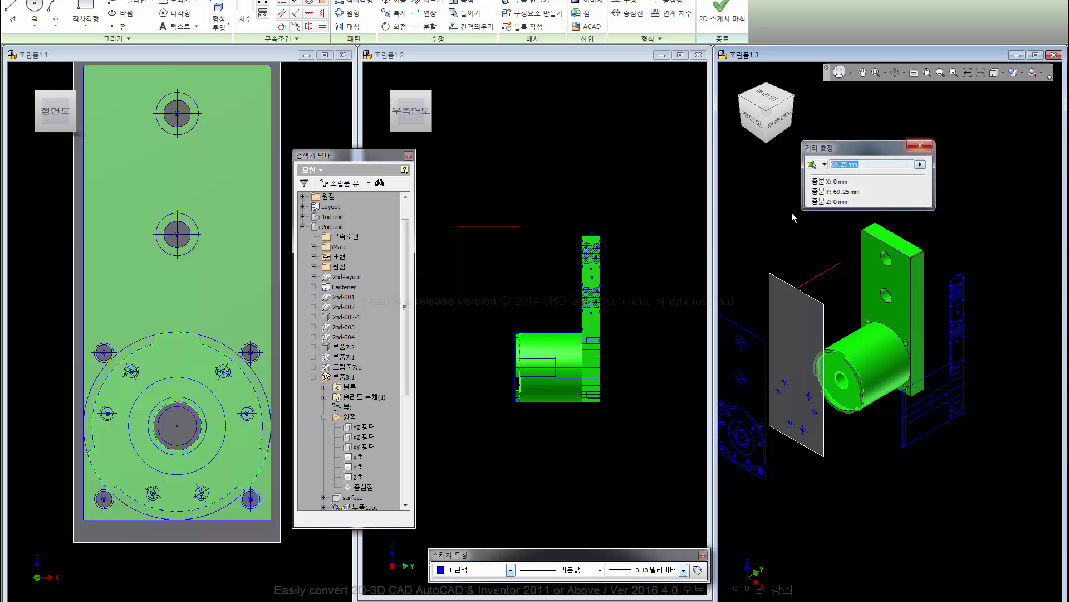
pyautogui.click(921, 146)
# Step: Add +69.25 mm to the plane's offset dimension d36 and zoom in on the chuck body
pyautogui.click(800, 294)
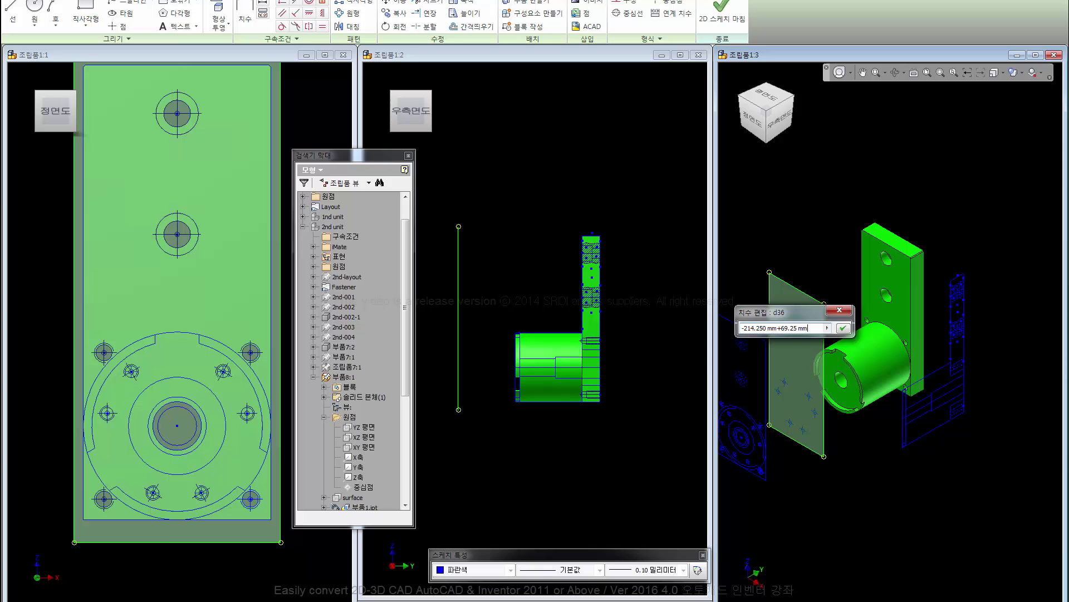
pyautogui.press('Return')
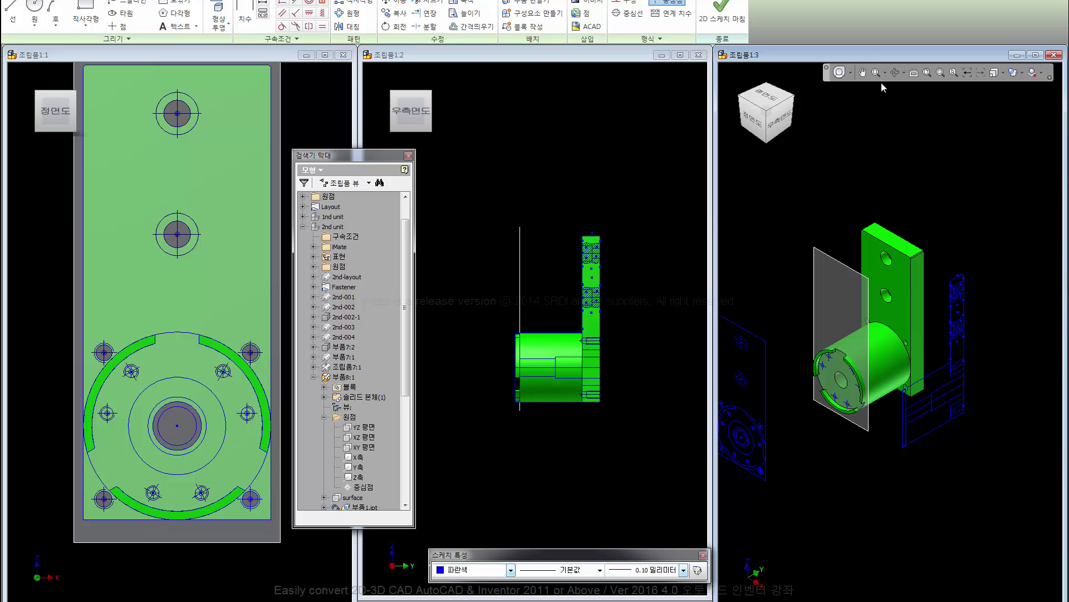
pyautogui.click(840, 72)
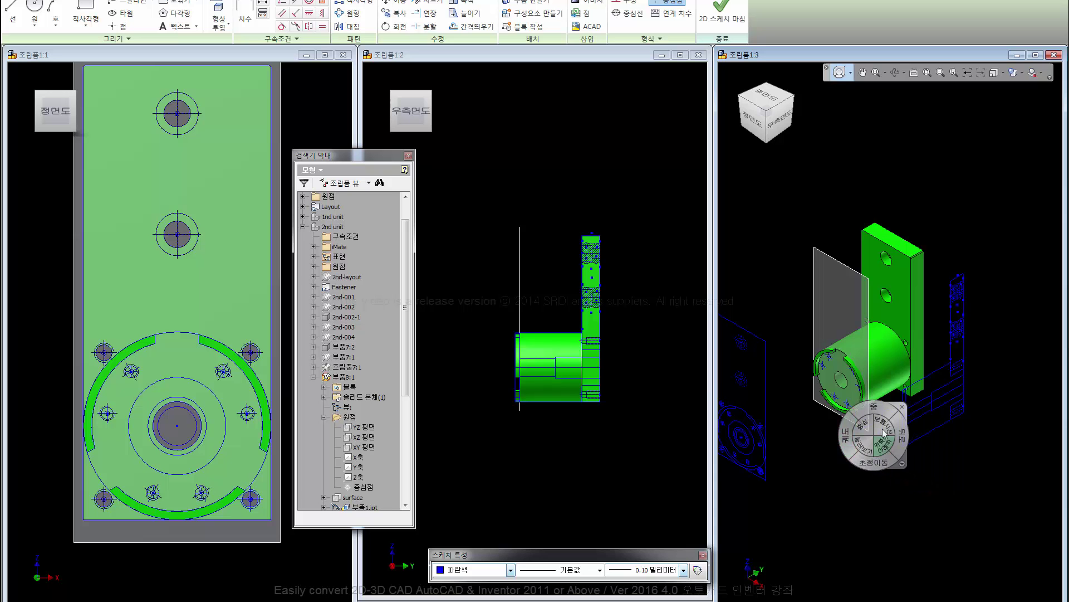
pyautogui.moveTo(876, 413); pyautogui.dragTo(878, 413)
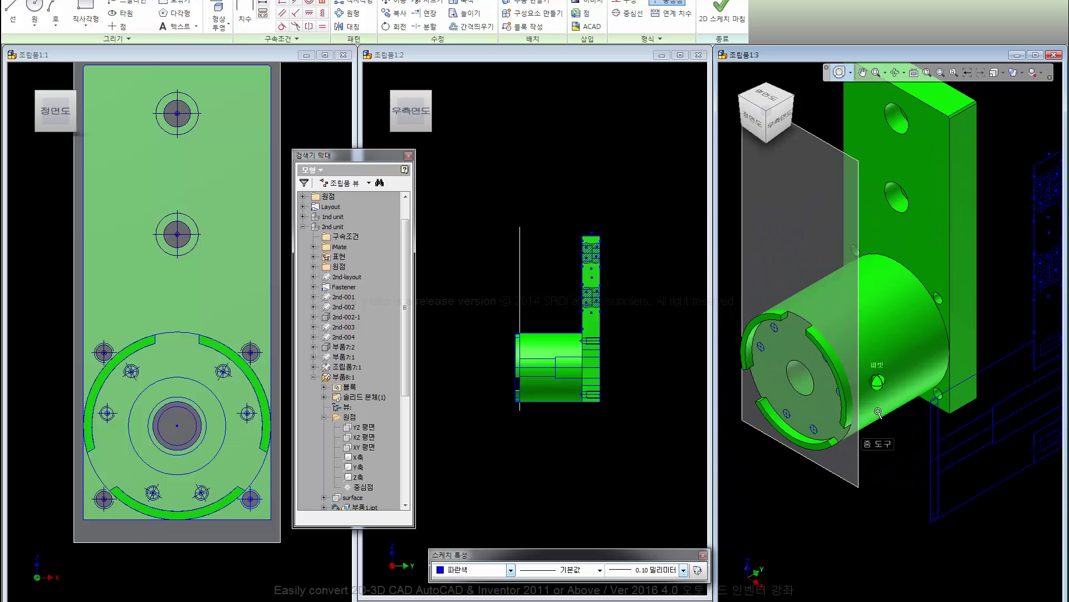
pyautogui.press('Escape')
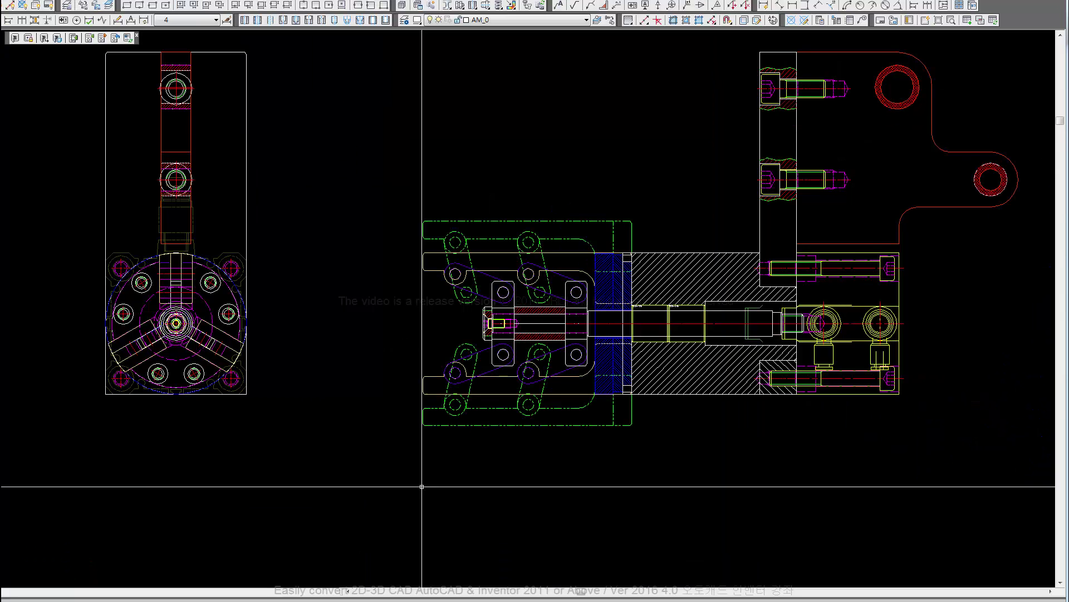
pyautogui.click(506, 530)
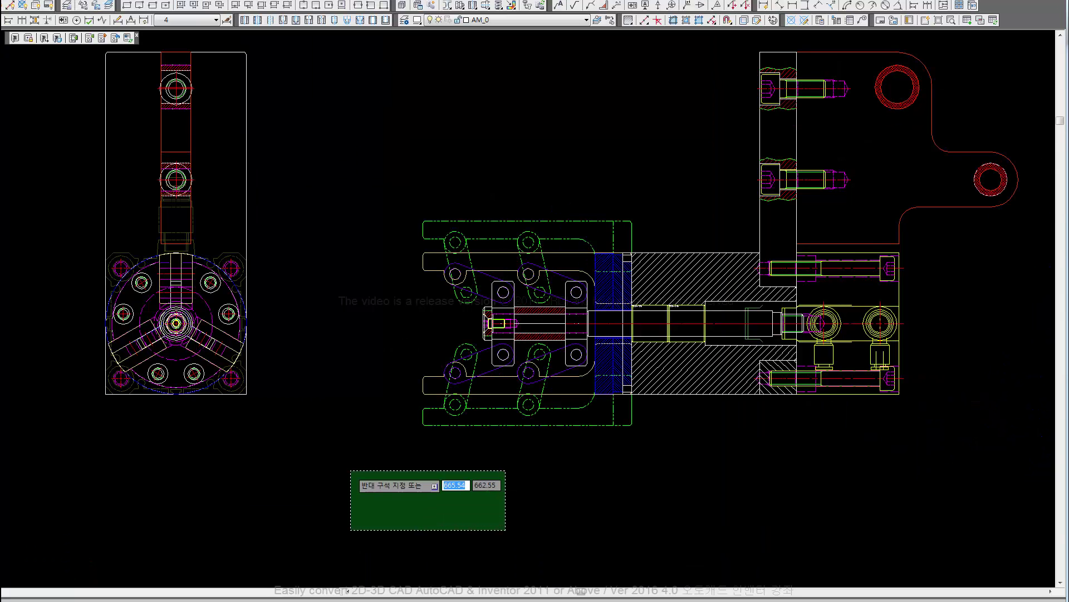
pyautogui.click(351, 471)
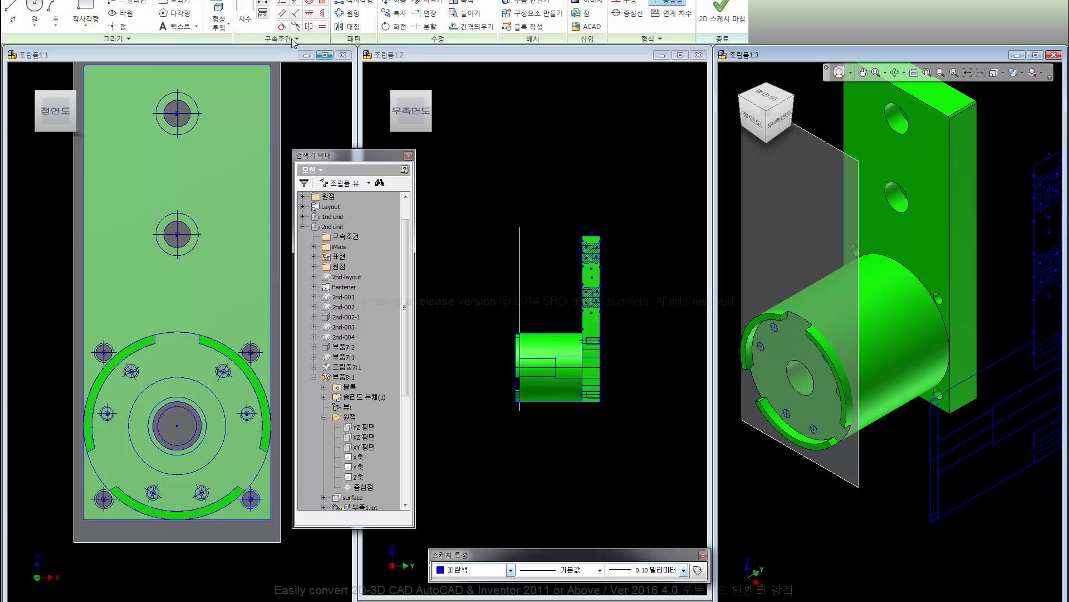
# Step: Finish the sketch and pick four circle centres on the chuck face as hole locations
pyautogui.click(723, 20)
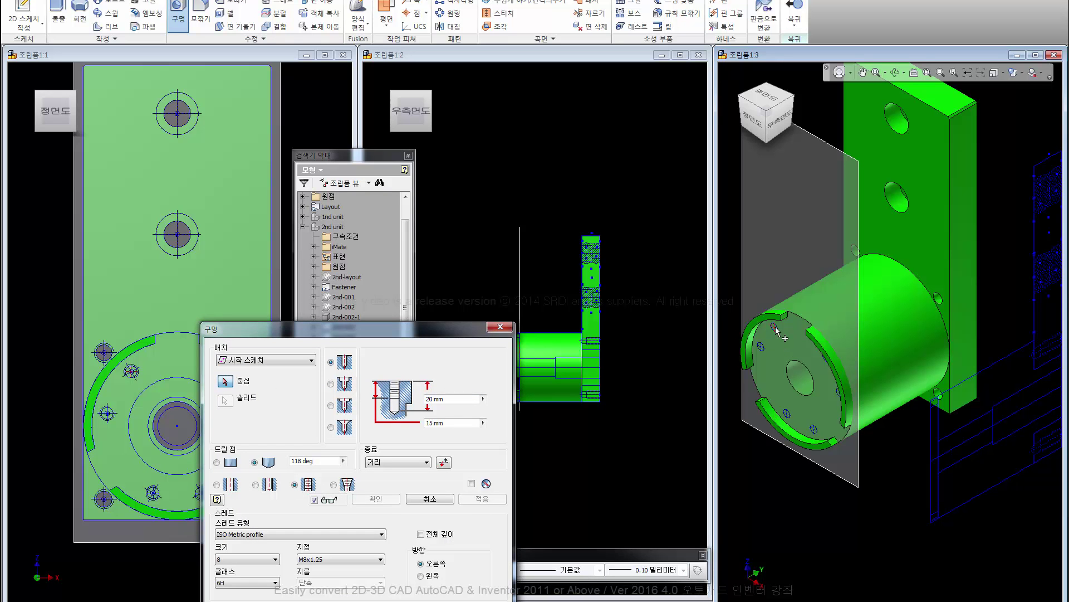
pyautogui.click(764, 349)
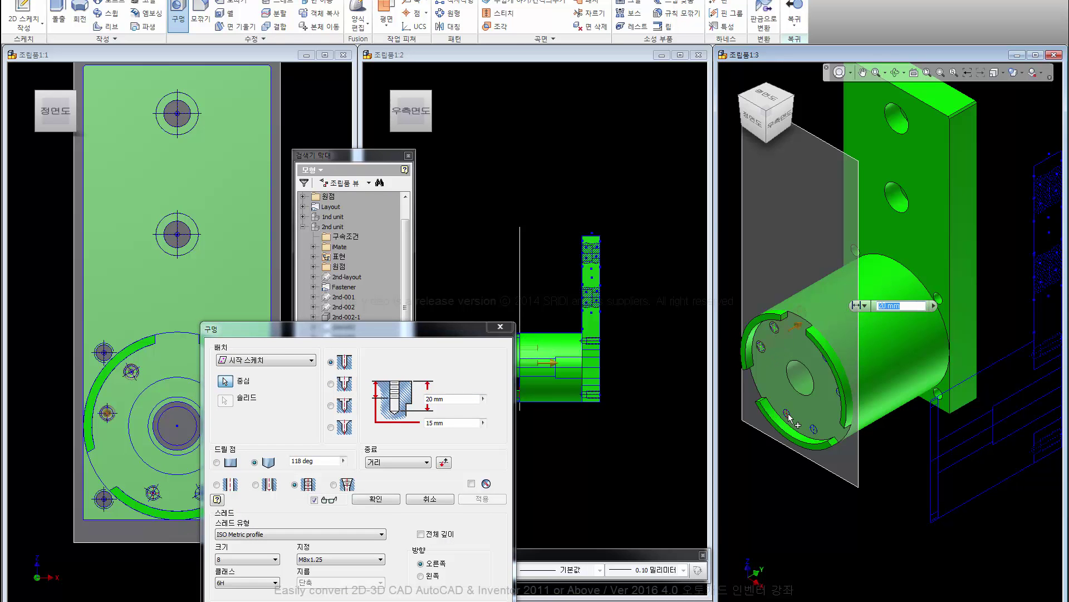
pyautogui.click(814, 429)
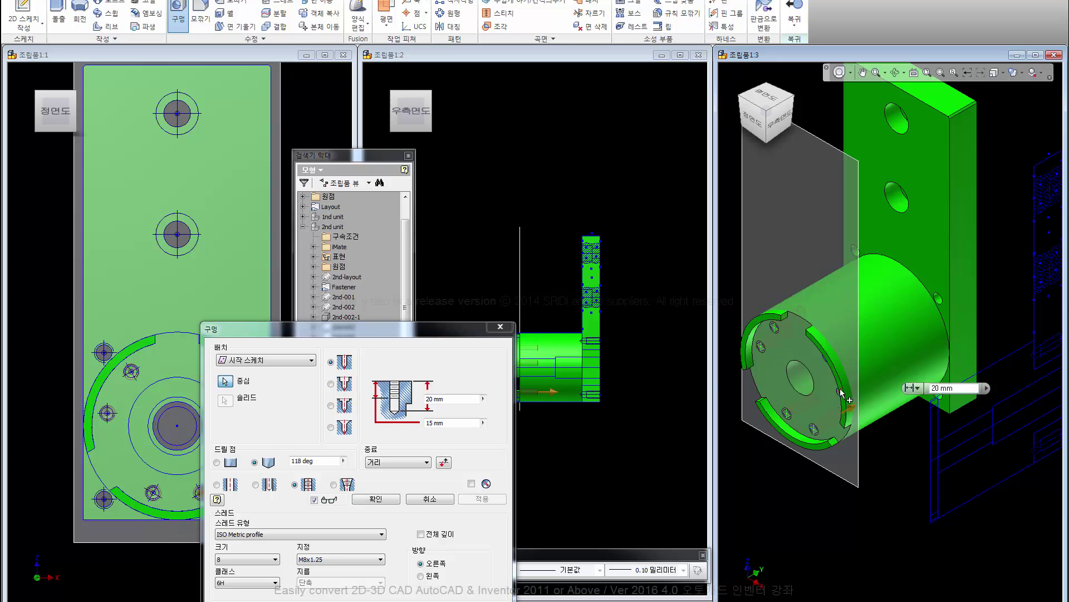
pyautogui.click(828, 358)
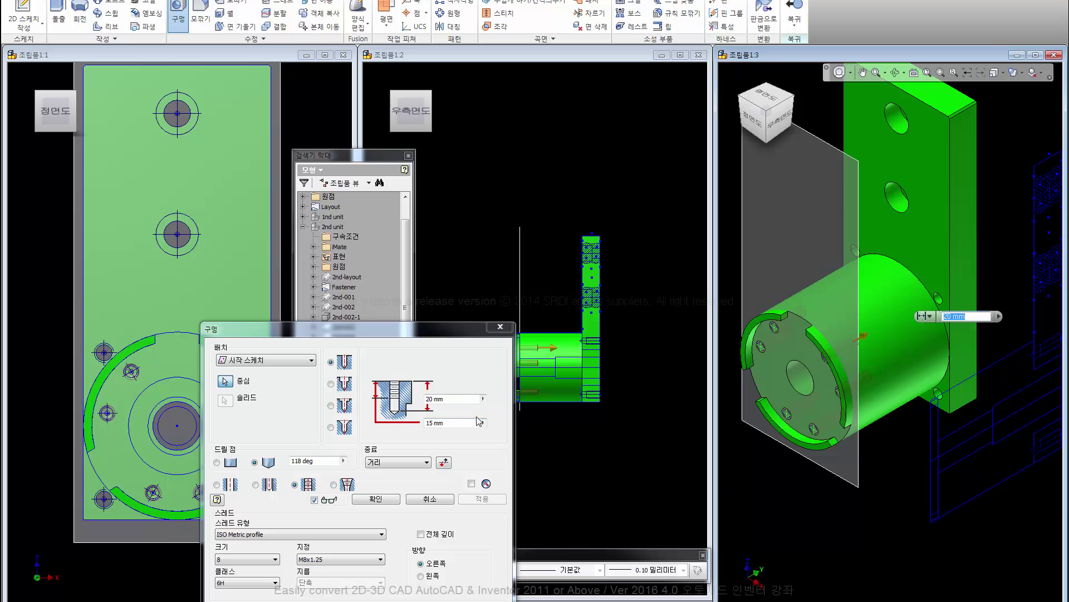
pyautogui.click(457, 423)
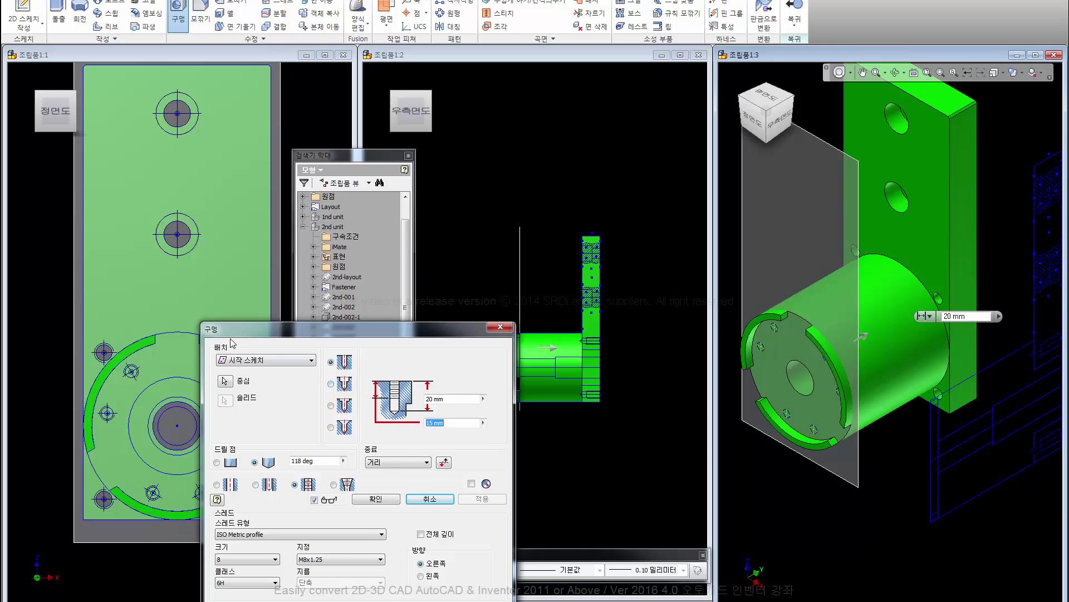
pyautogui.click(147, 502)
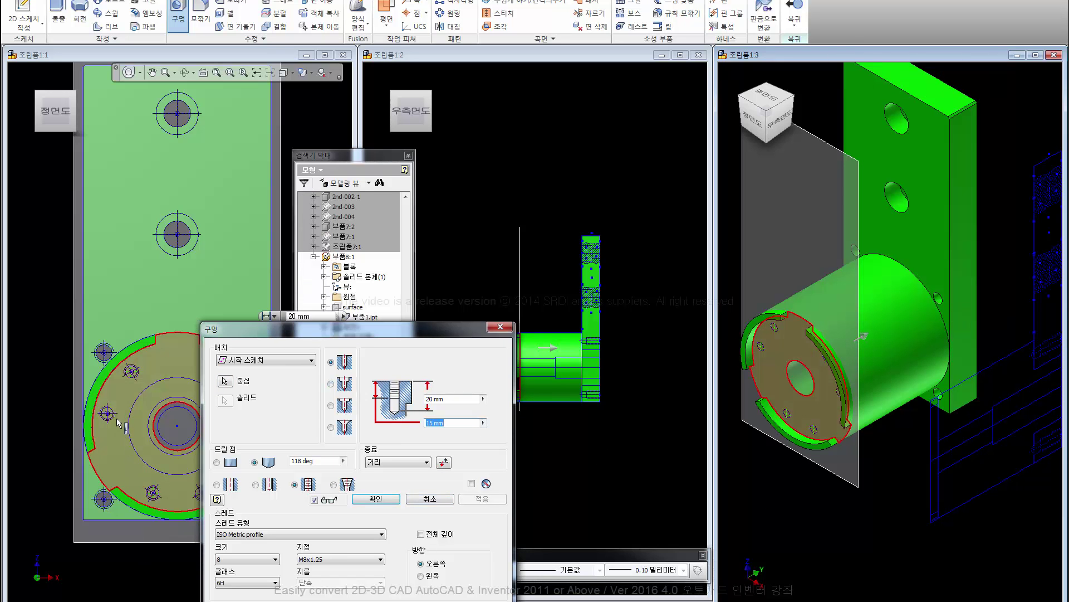
pyautogui.click(114, 418)
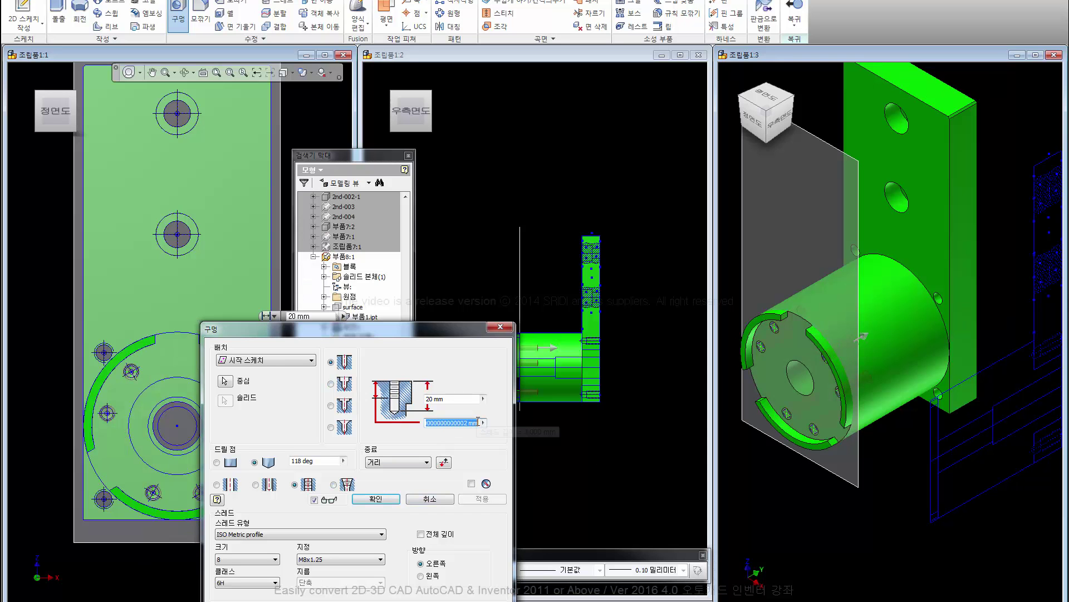
# Step: Set the holes to size 6 (M6x1) with 15 mm and 2 mm depths and create them
pyautogui.write('6')
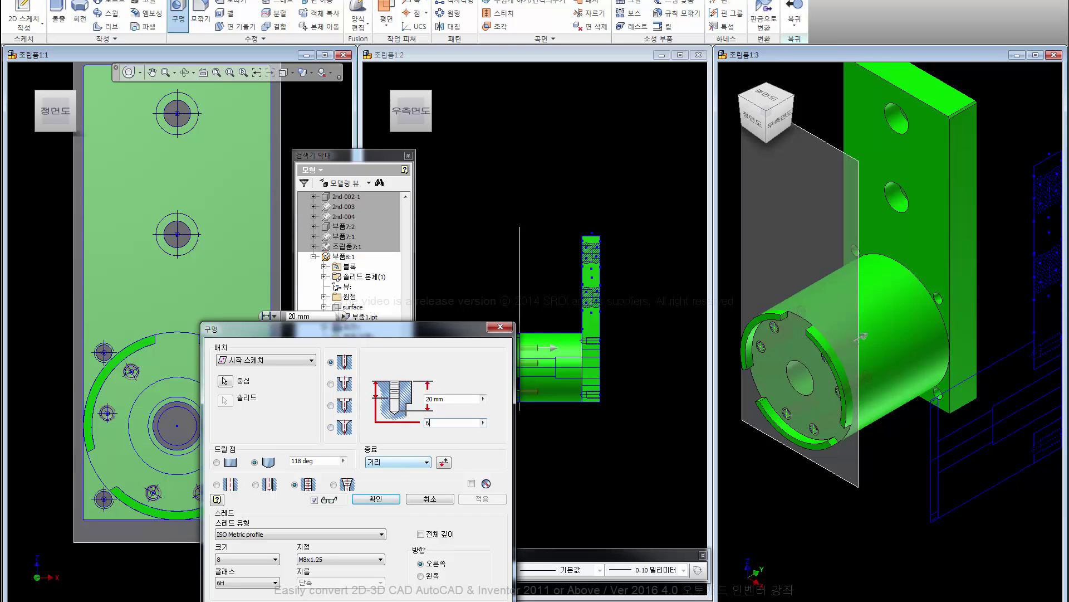
pyautogui.click(259, 559)
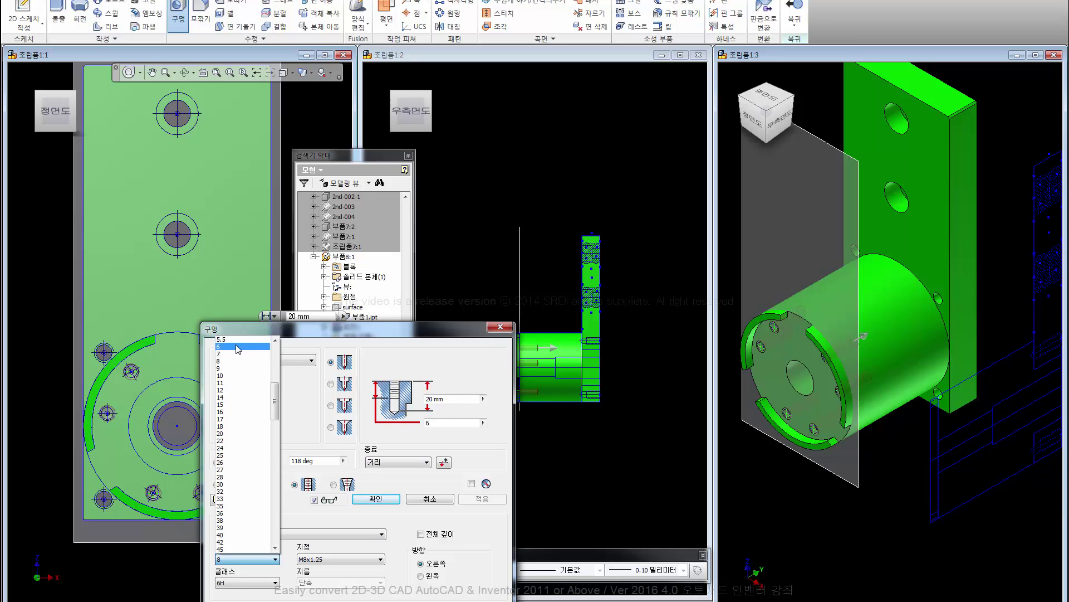
pyautogui.click(239, 347)
pyautogui.press('Tab')
pyautogui.write('2')
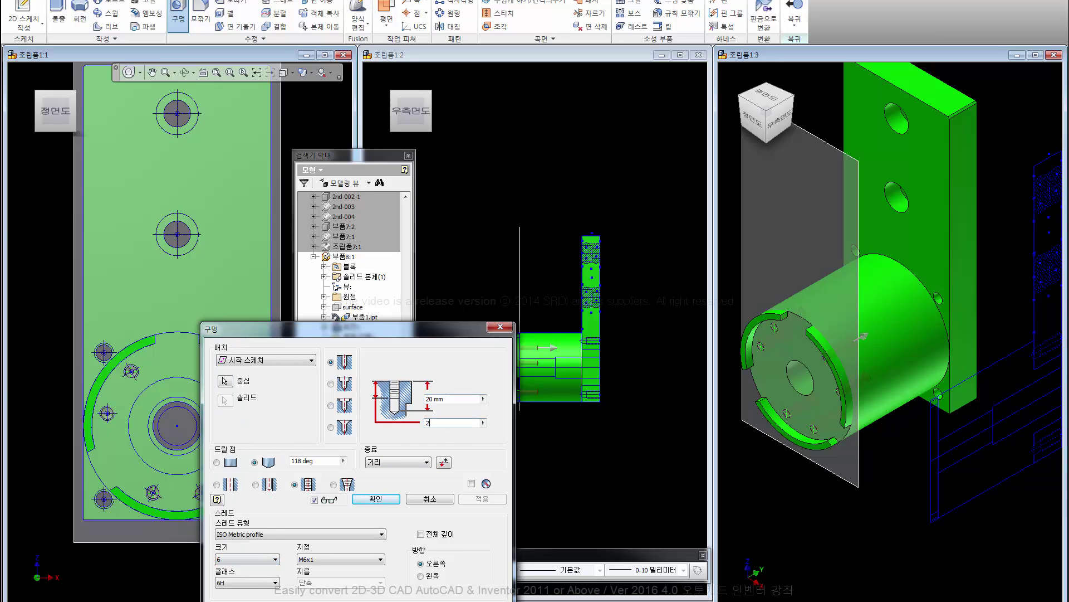
pyautogui.write('15')
pyautogui.click(357, 499)
# Step: Open 부품8:1, hide 작업 평면5 and 스케치8, and close the part window
pyautogui.click(604, 447)
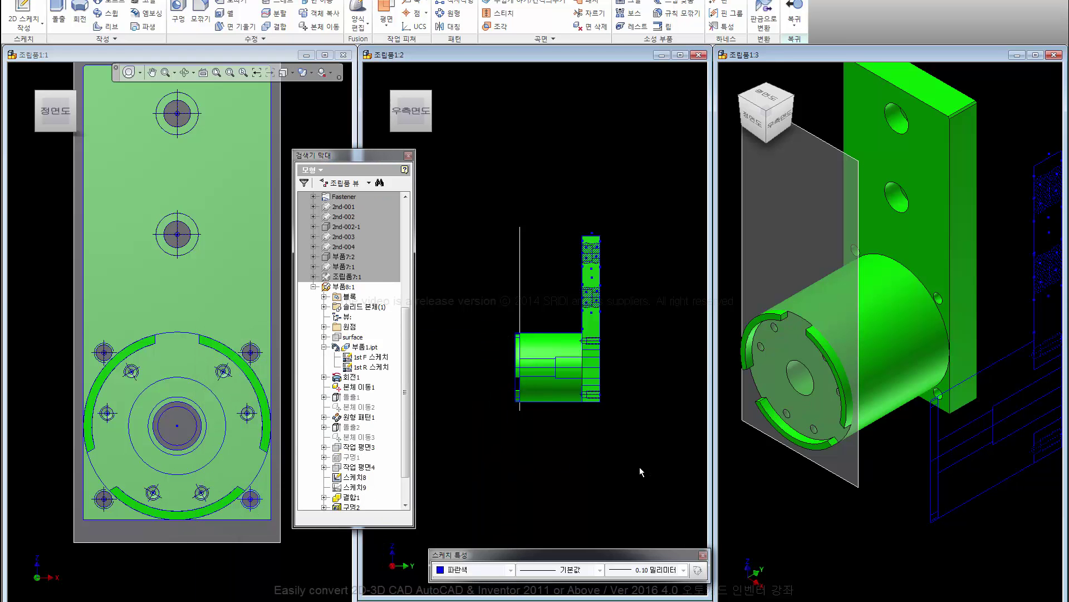
pyautogui.rightClick(338, 287)
pyautogui.click(350, 309)
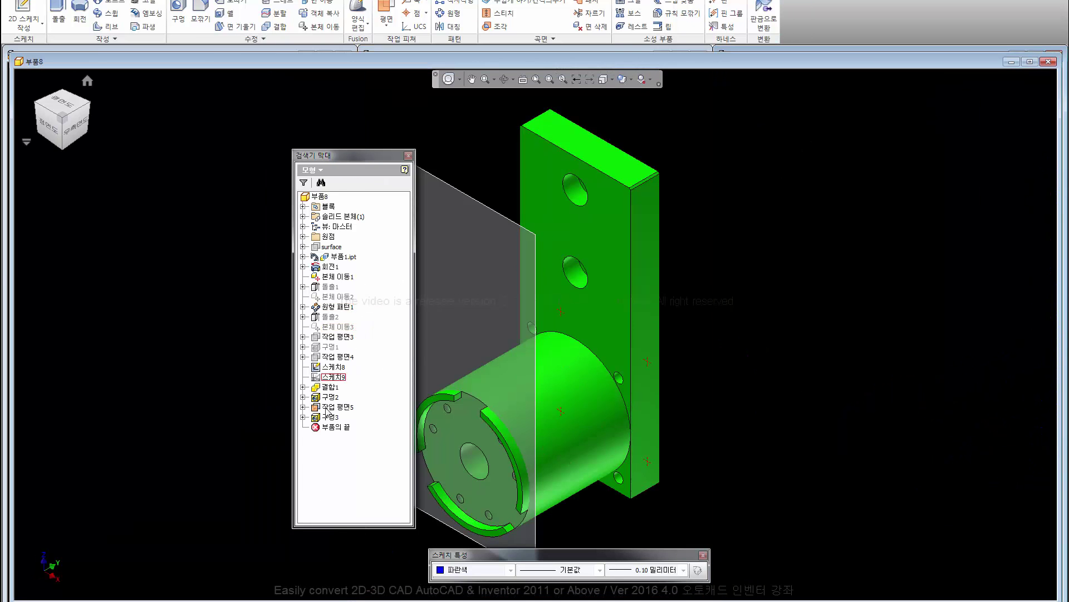
pyautogui.rightClick(328, 407)
pyautogui.click(352, 503)
pyautogui.click(333, 368)
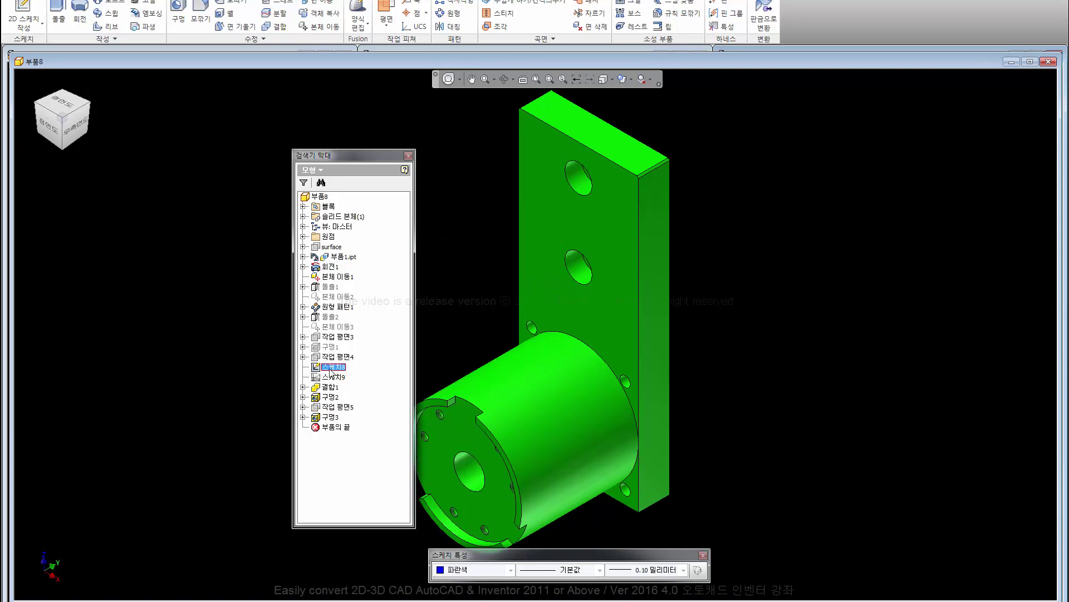
pyautogui.rightClick(332, 372)
pyautogui.click(355, 481)
pyautogui.click(1049, 62)
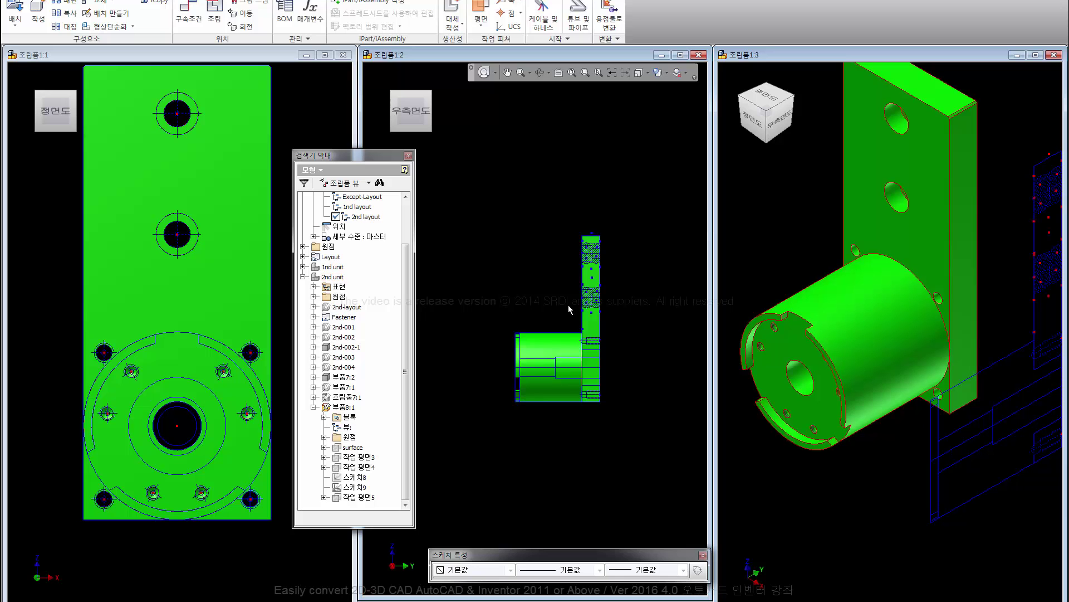
pyautogui.moveTo(532, 247)
pyautogui.mouseDown(button='middle')
pyautogui.moveTo(505, 312)
pyautogui.moveTo(500, 305)
pyautogui.mouseUp(button='middle')
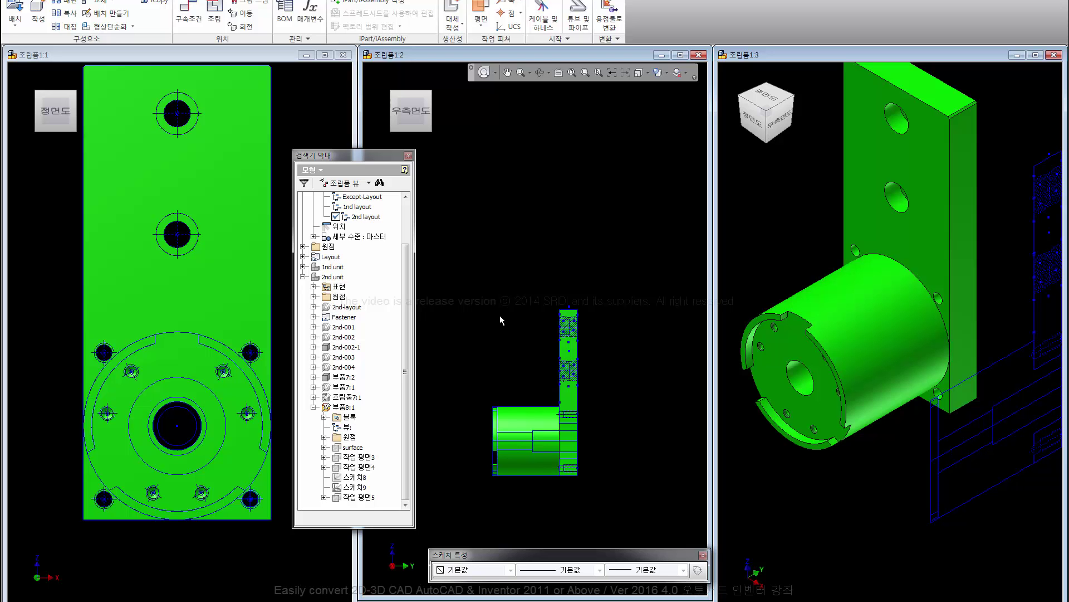
pyautogui.click(813, 477)
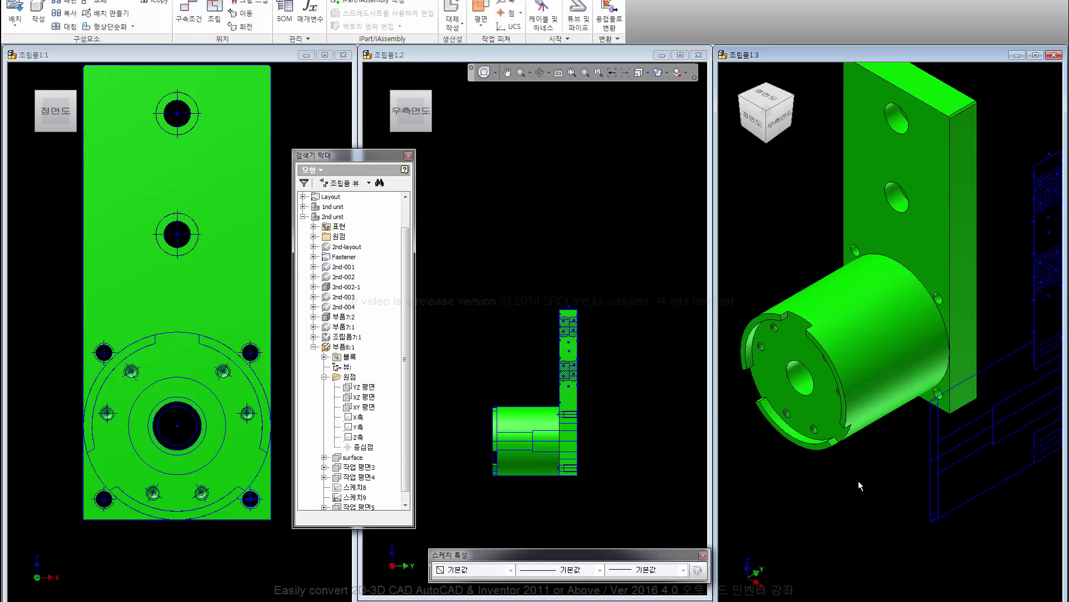
pyautogui.moveTo(849, 481); pyautogui.dragTo(804, 439, button='middle')
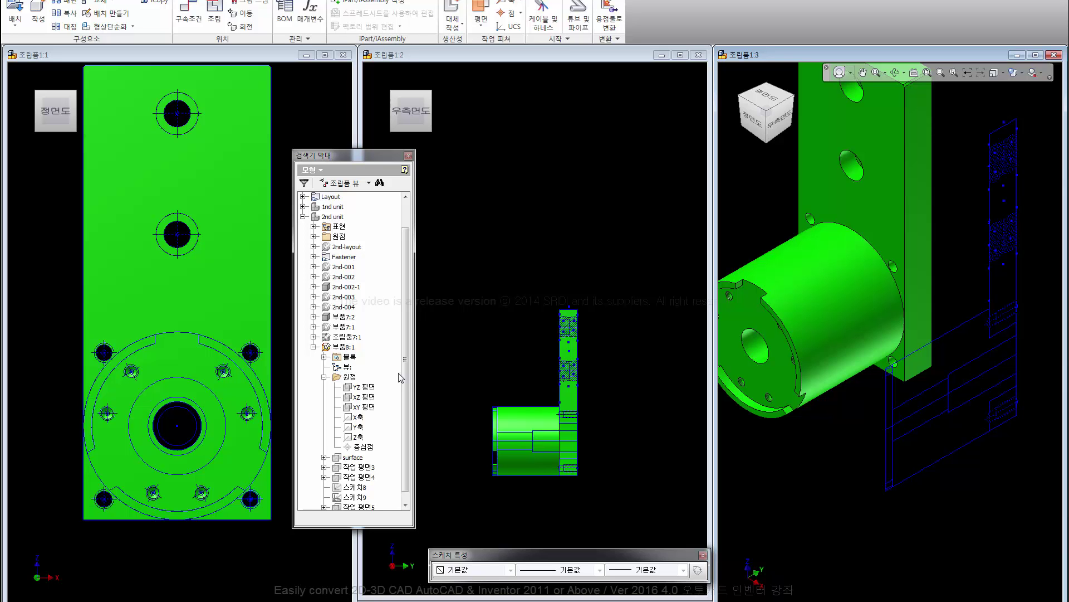
pyautogui.scroll(-1, 408, 384)
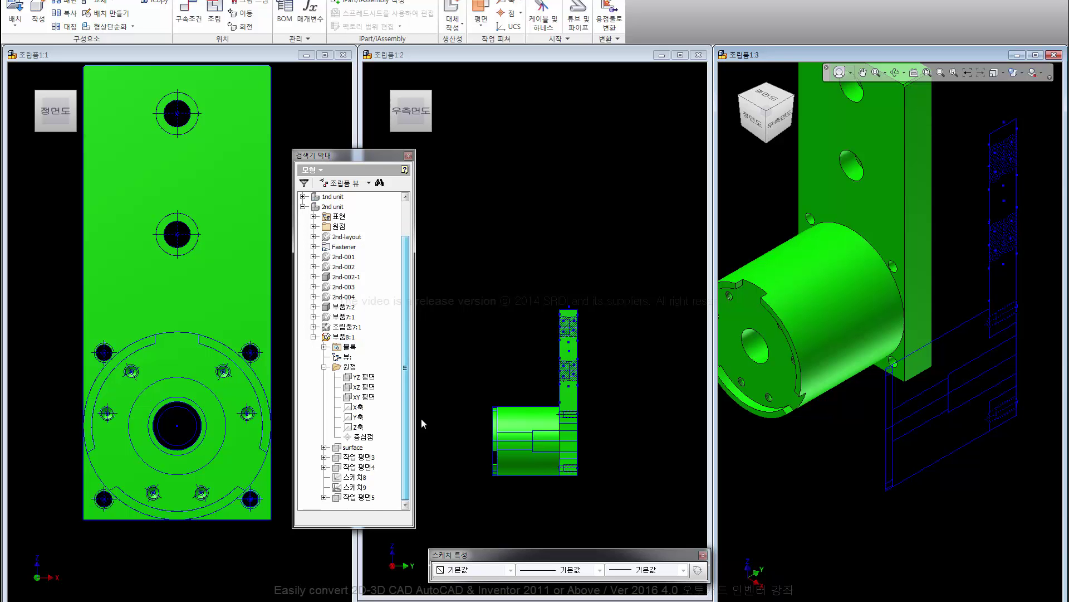
# Step: Edit the chuck part in place and hide the 1st F and 1st R layout sketches
pyautogui.doubleClick(333, 337)
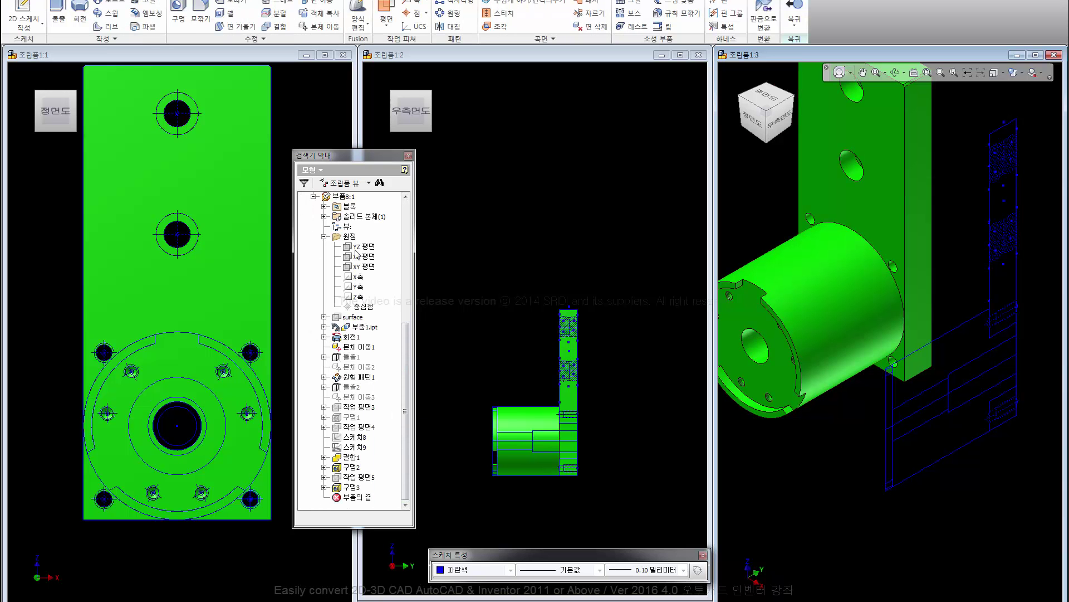
pyautogui.click(324, 327)
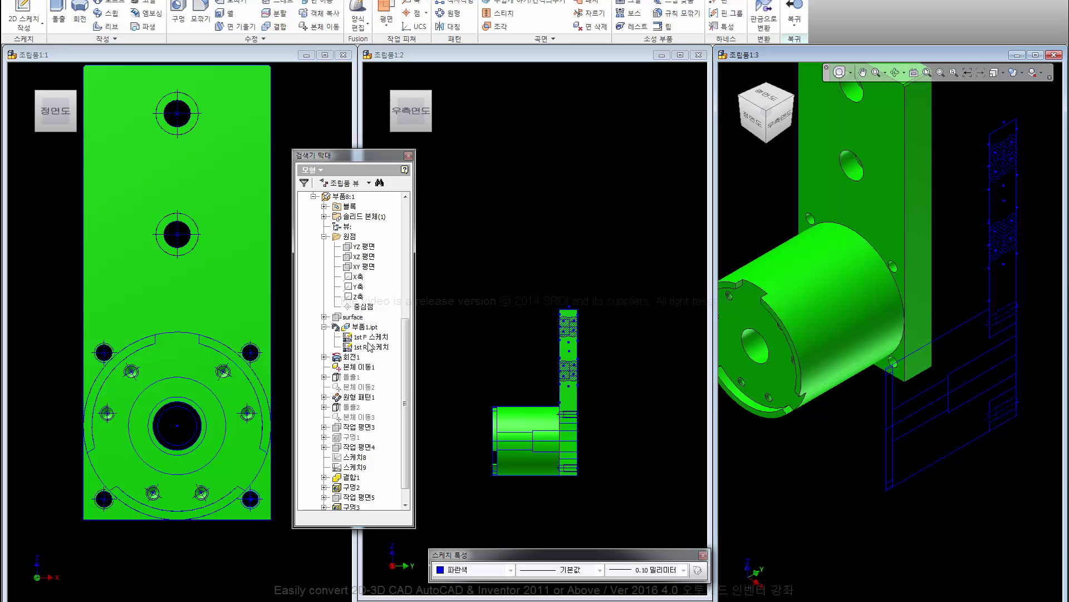
pyautogui.rightClick(372, 342)
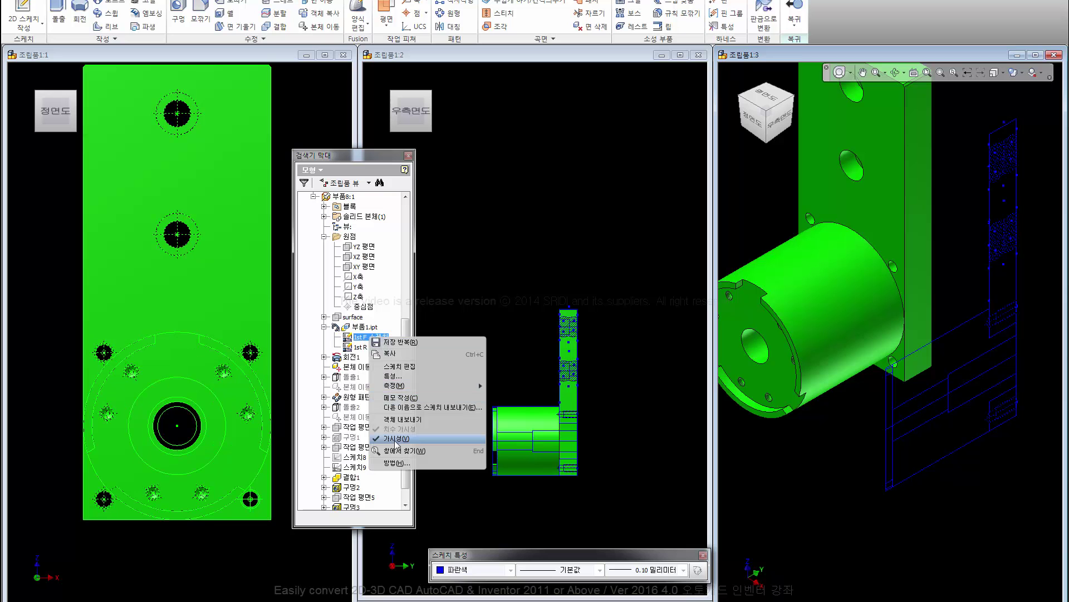
pyautogui.click(396, 444)
pyautogui.click(368, 347)
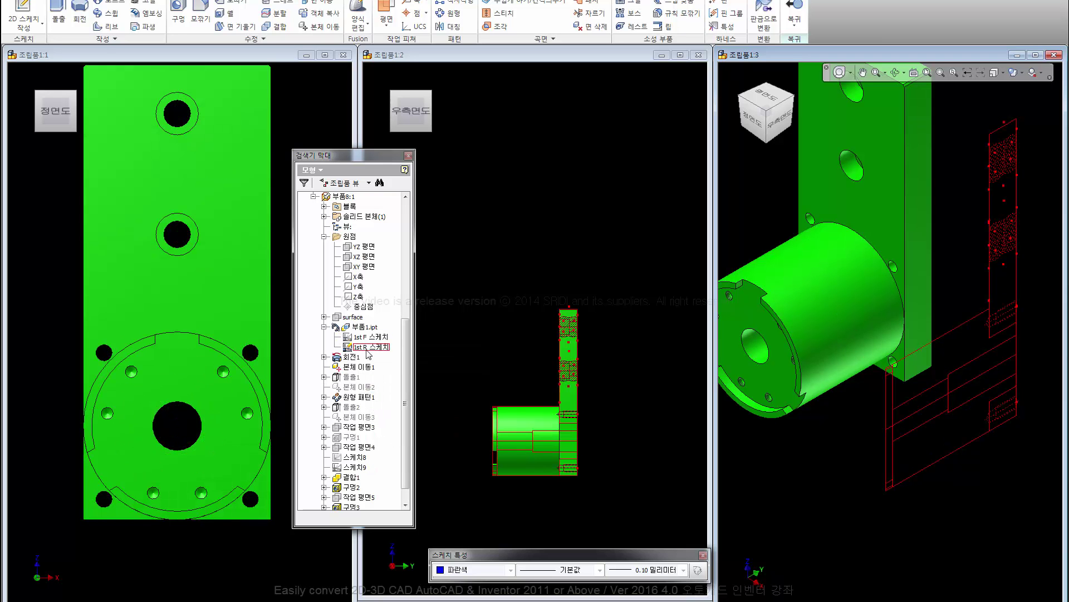
pyautogui.rightClick(368, 350)
pyautogui.click(398, 453)
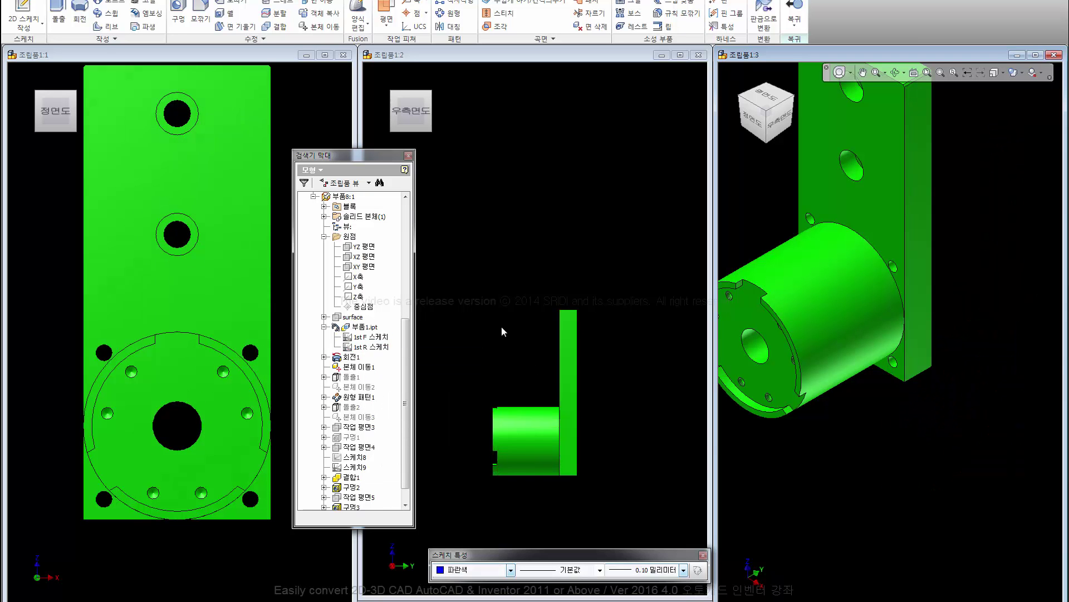
# Step: Exit part editing and show all hidden assembly components
pyautogui.click(499, 327)
pyautogui.click(795, 16)
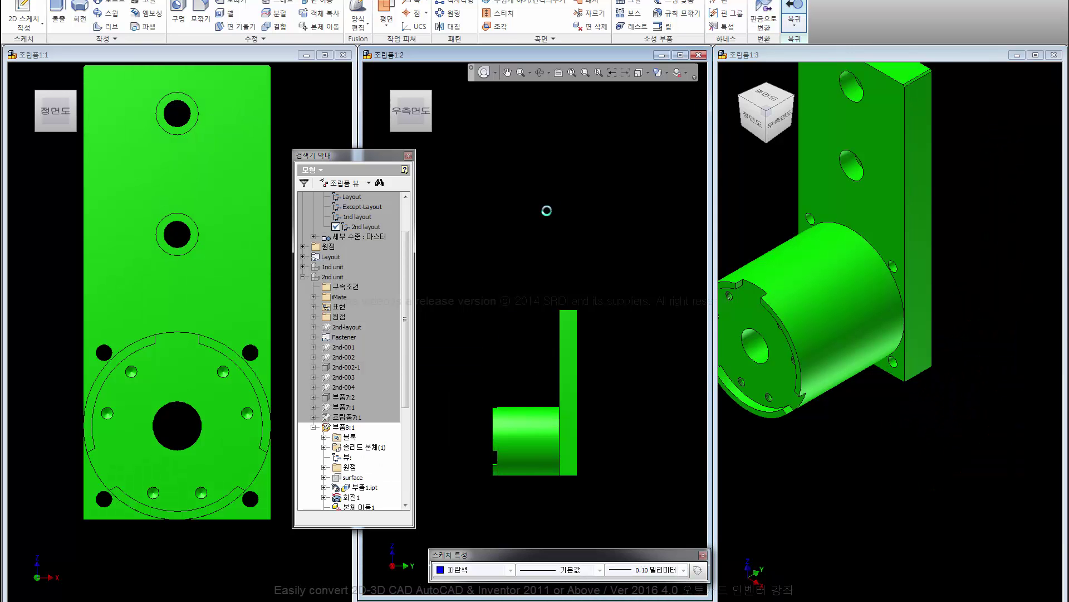
pyautogui.rightClick(455, 312)
pyautogui.click(463, 387)
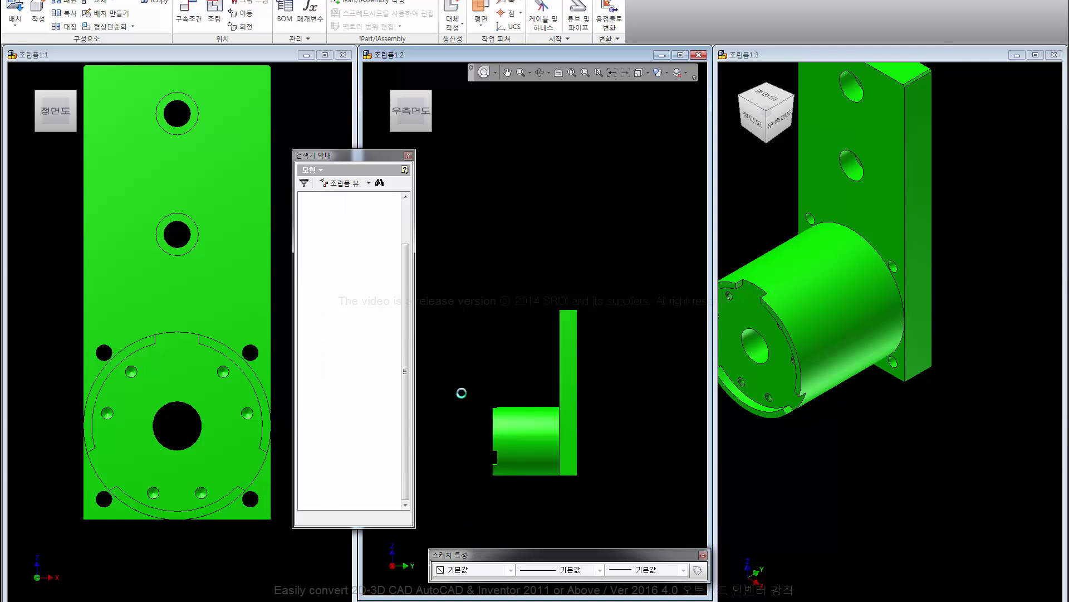
# Step: Edit the 2nd unit subassembly in place, briefly entering and leaving 2nd-001
pyautogui.moveTo(481, 293); pyautogui.dragTo(507, 322, button='middle')
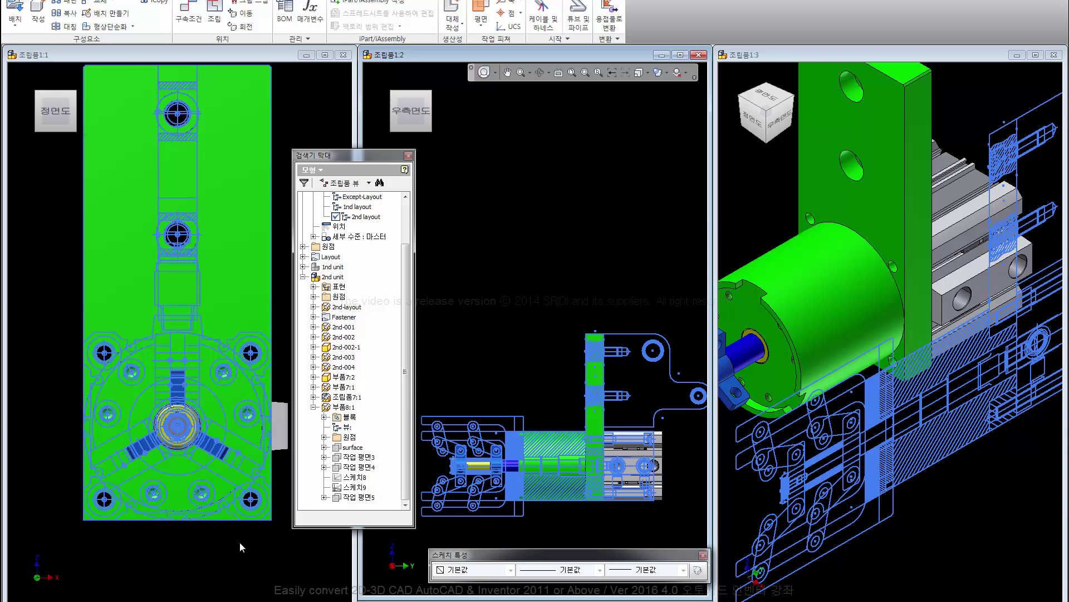
pyautogui.doubleClick(333, 277)
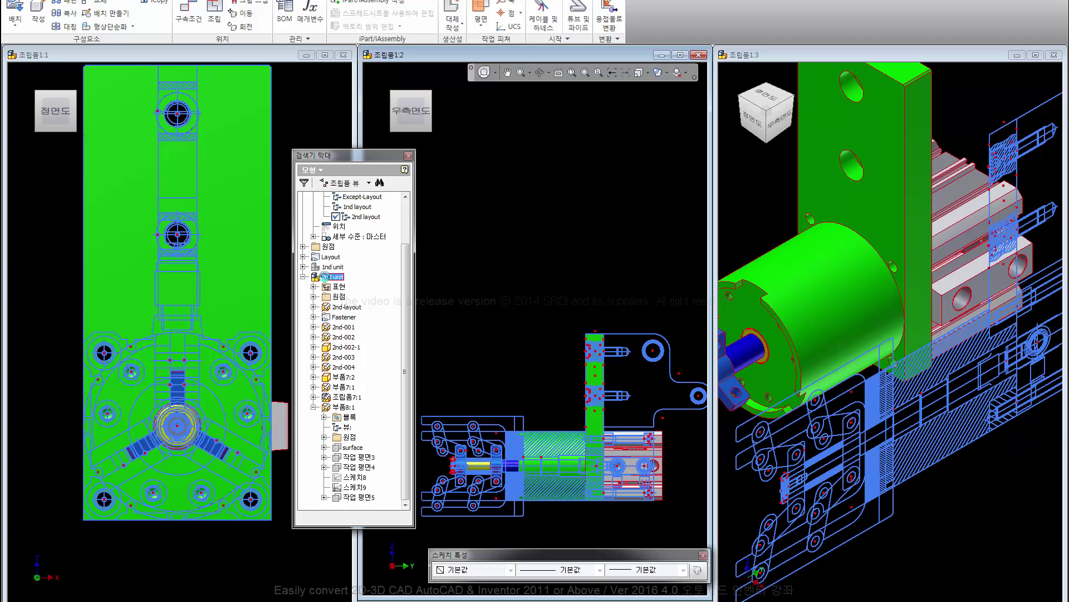
pyautogui.click(286, 333)
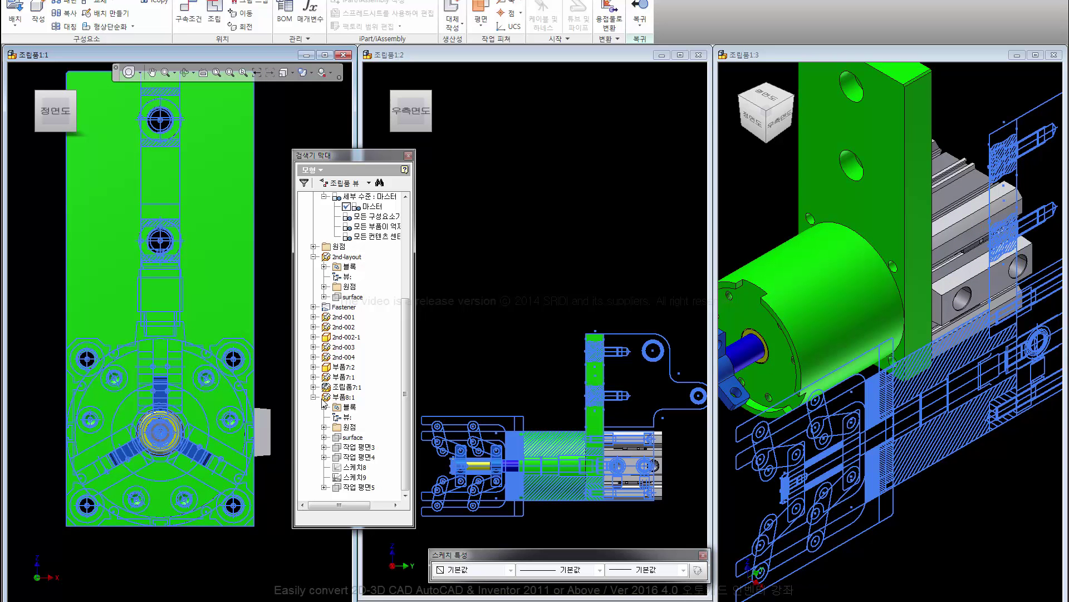
pyautogui.doubleClick(329, 320)
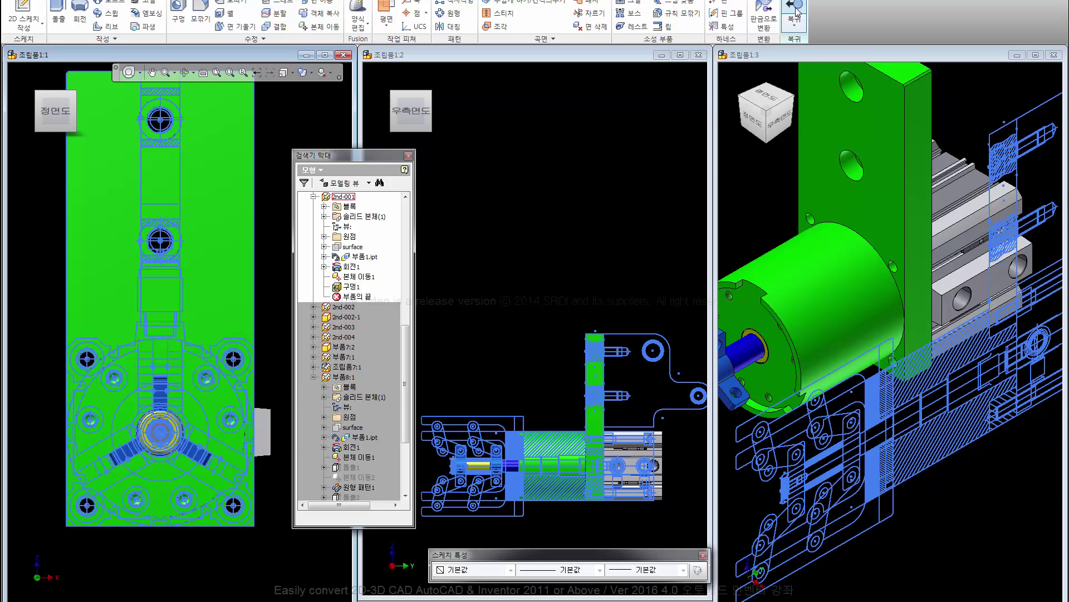
pyautogui.scroll(1, 415, 326)
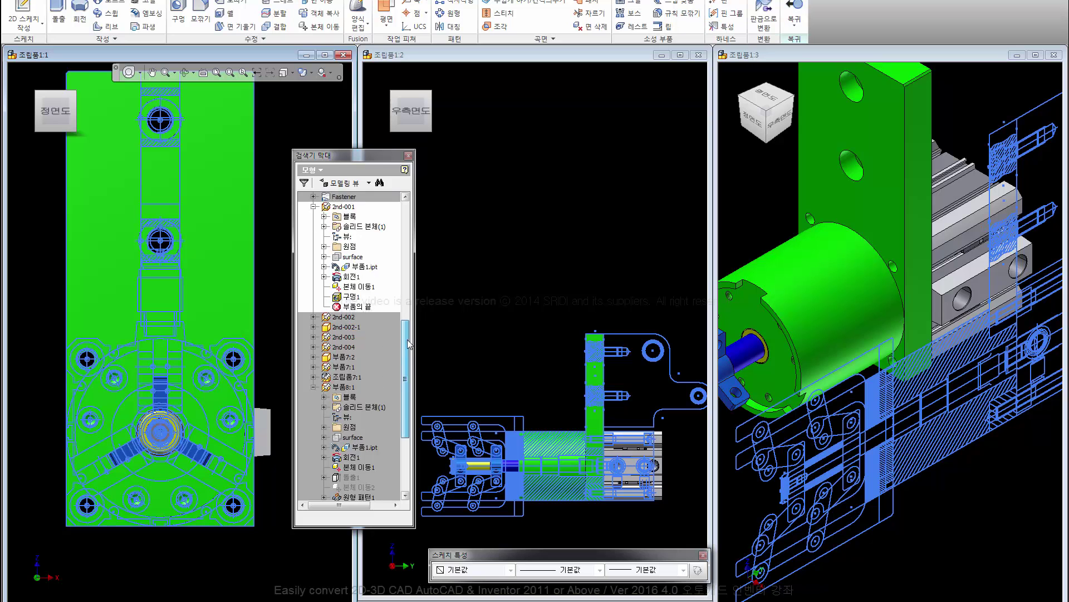
pyautogui.scroll(2, 415, 325)
pyautogui.scroll(1, 416, 323)
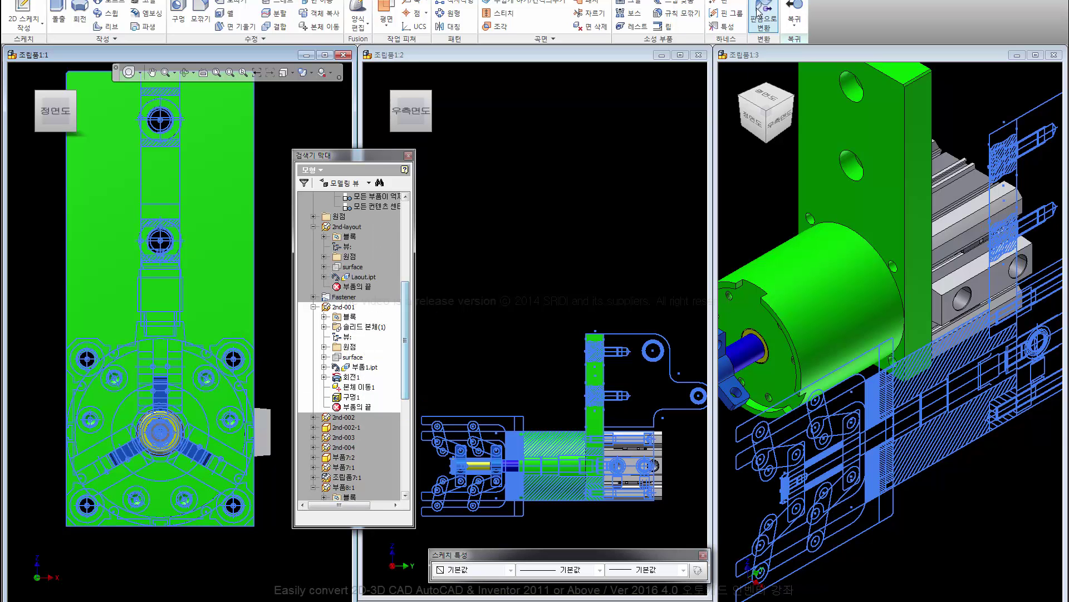
pyautogui.click(794, 14)
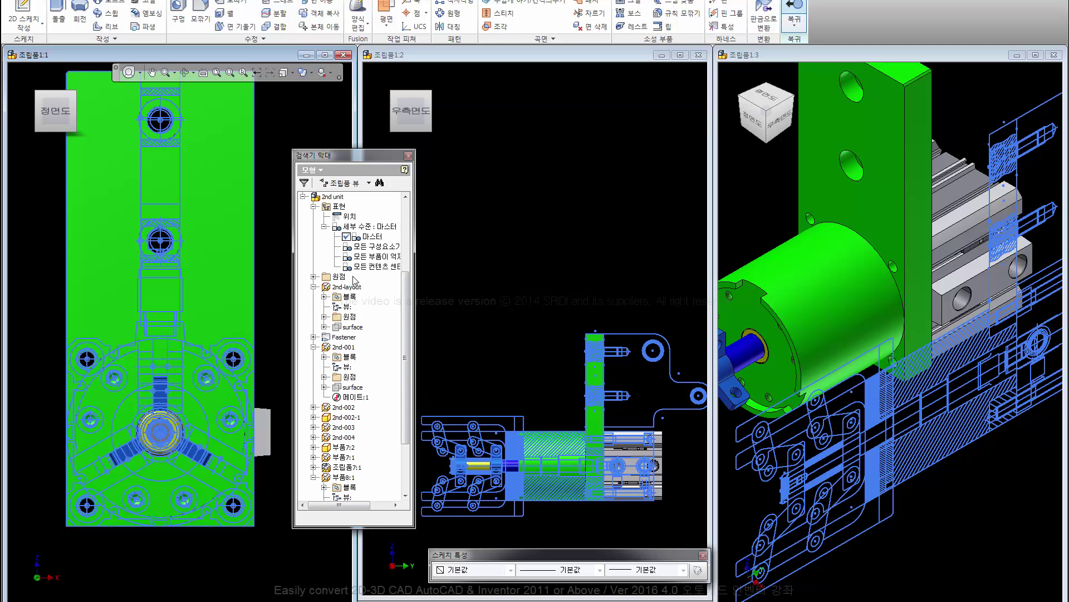
# Step: Edit 2nd-layout in place, select the chuck in front and side views, and start Make Part
pyautogui.doubleClick(345, 287)
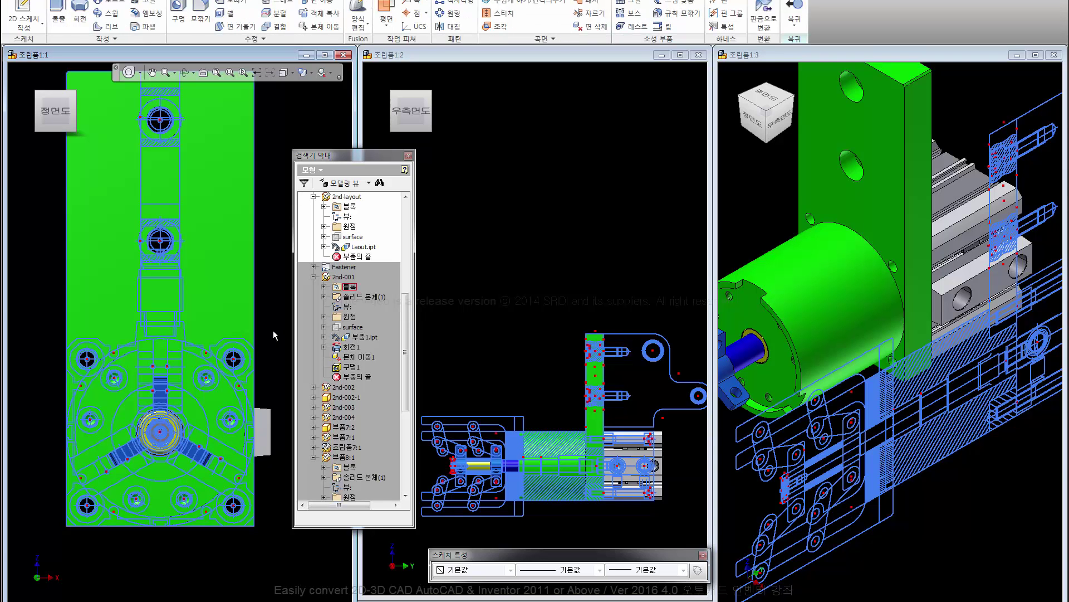
pyautogui.click(169, 346)
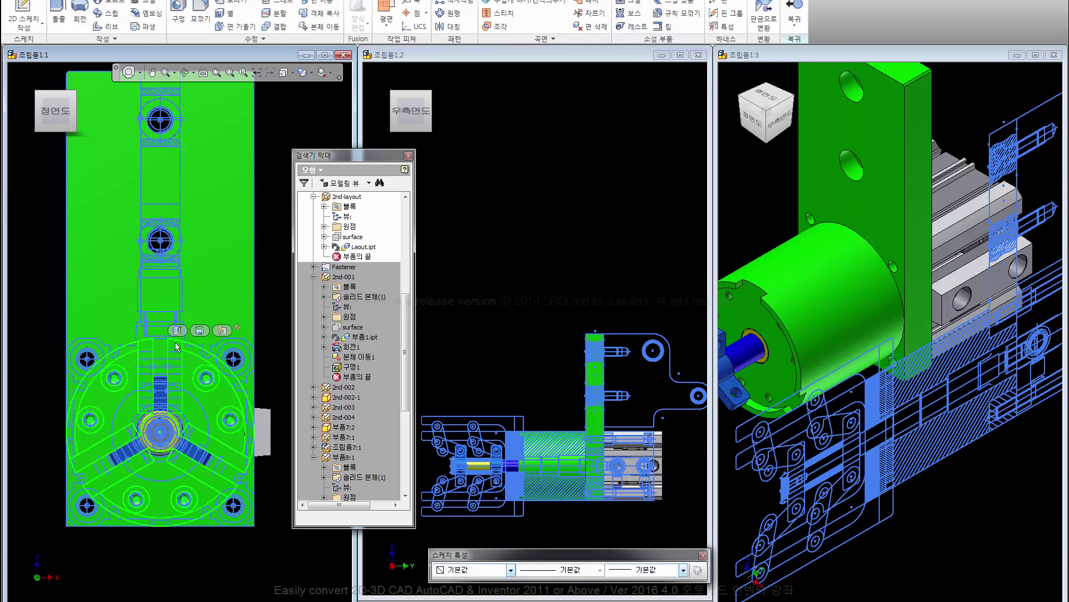
pyautogui.click(538, 154)
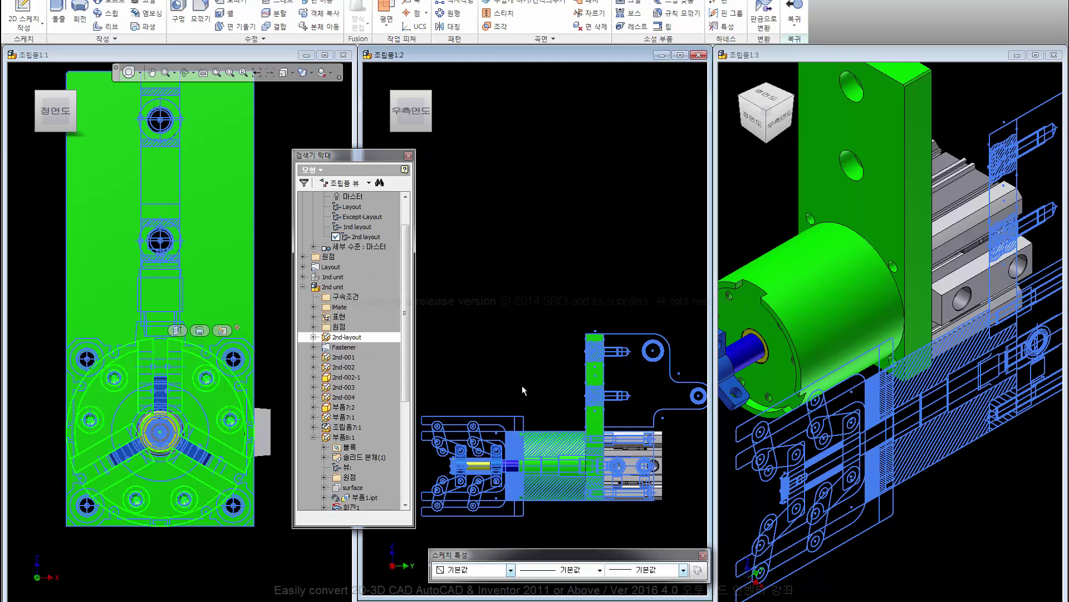
pyautogui.click(515, 449)
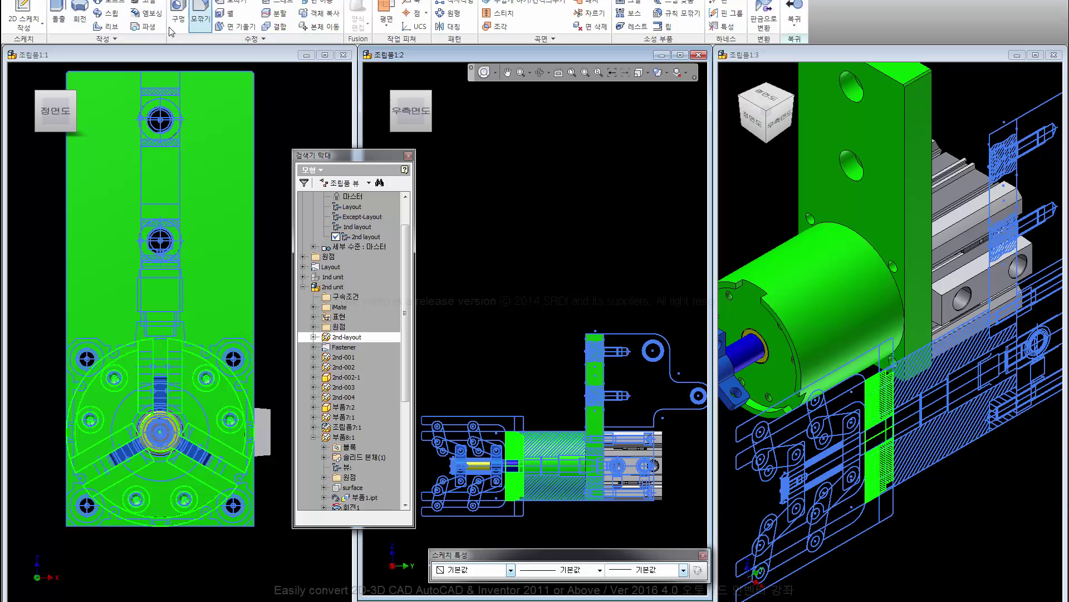
pyautogui.scroll(-5, 212, 36)
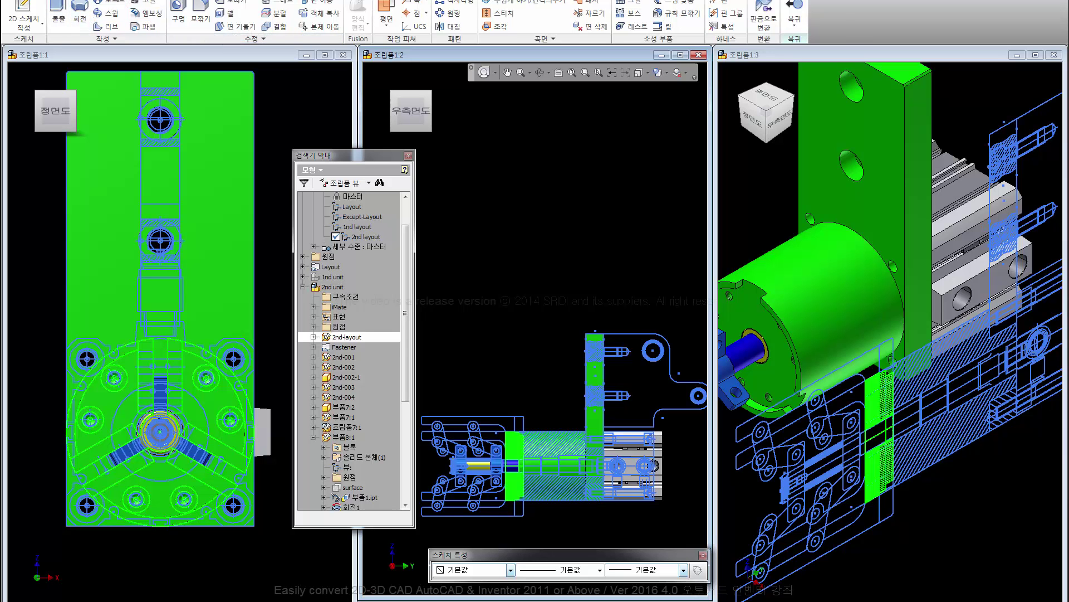
pyautogui.click(386, 20)
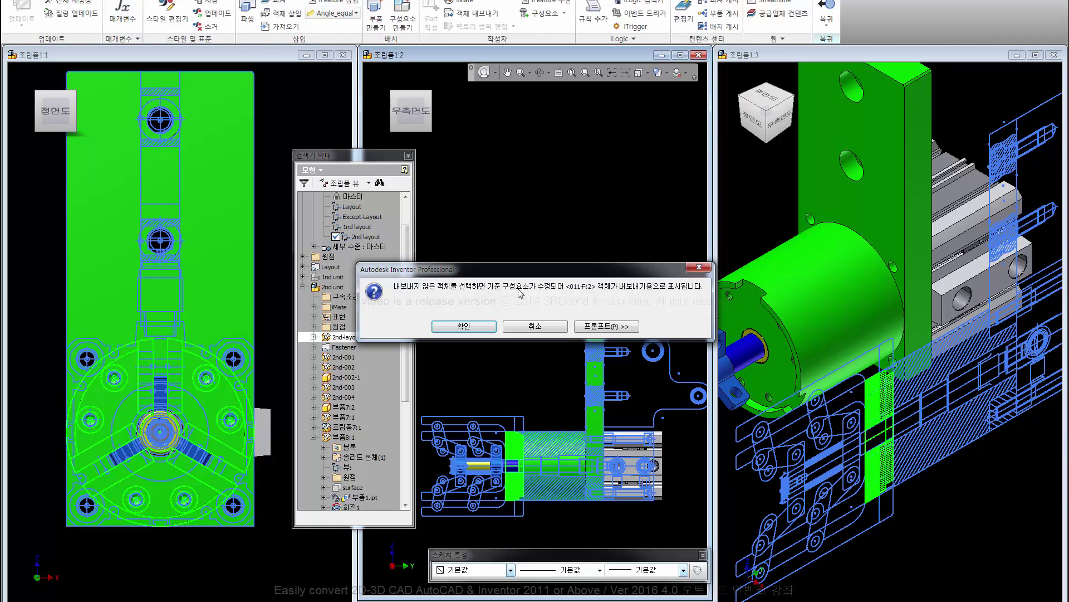
# Step: Accept the export warning, create part 부품9, close 조립품3 and save the modified files
pyautogui.click(476, 326)
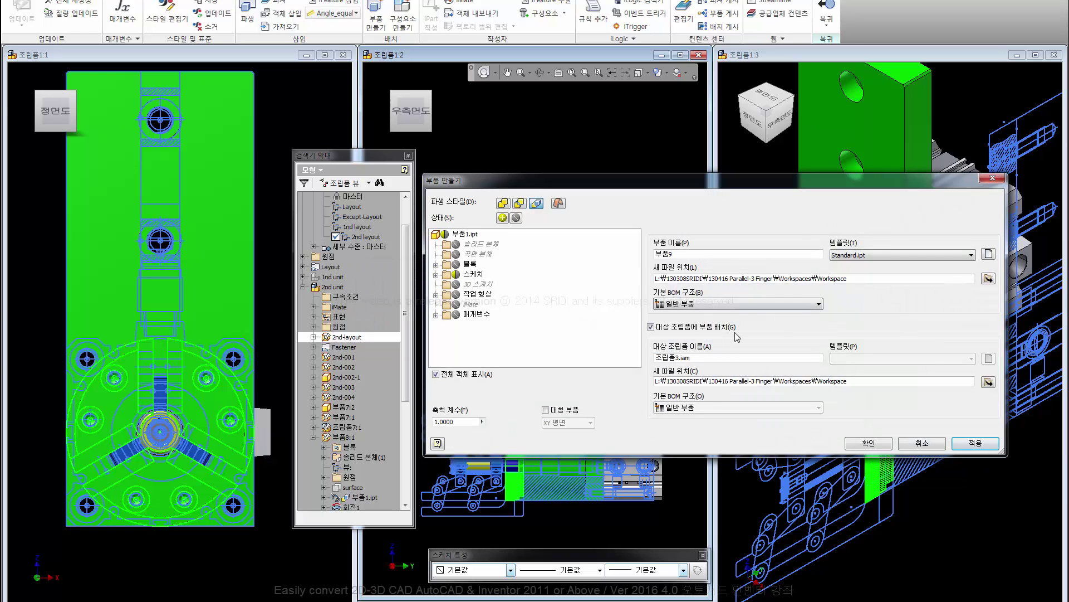
pyautogui.click(880, 444)
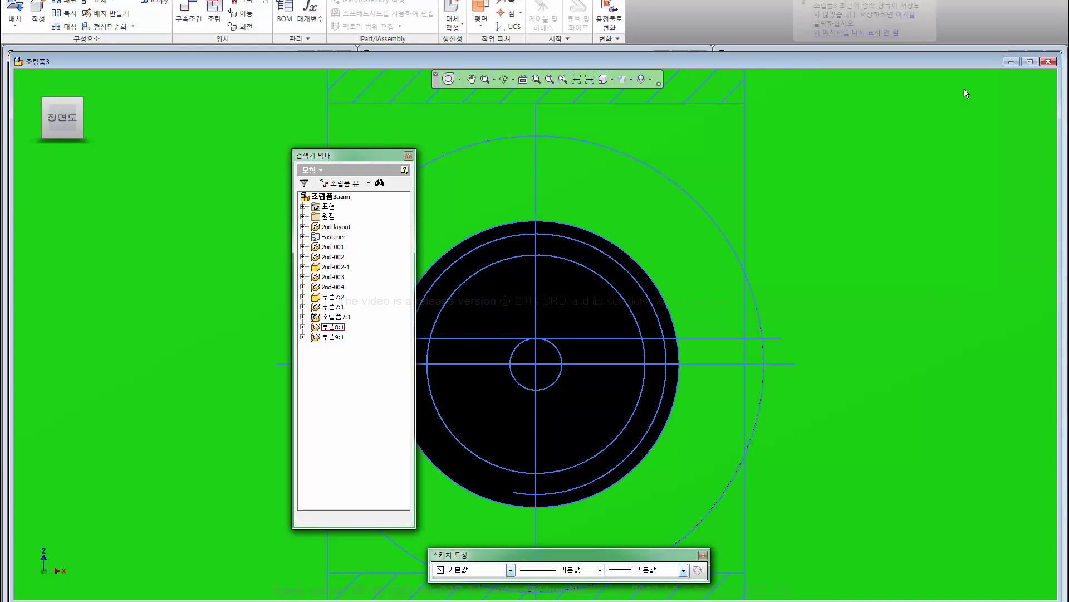
pyautogui.click(1048, 61)
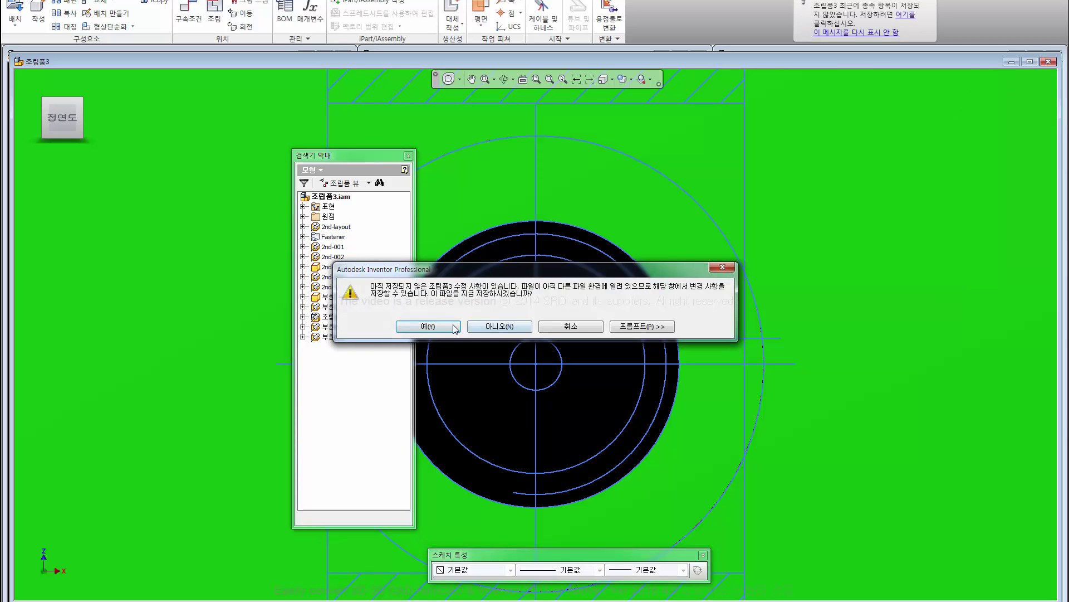
pyautogui.click(454, 328)
pyautogui.click(587, 267)
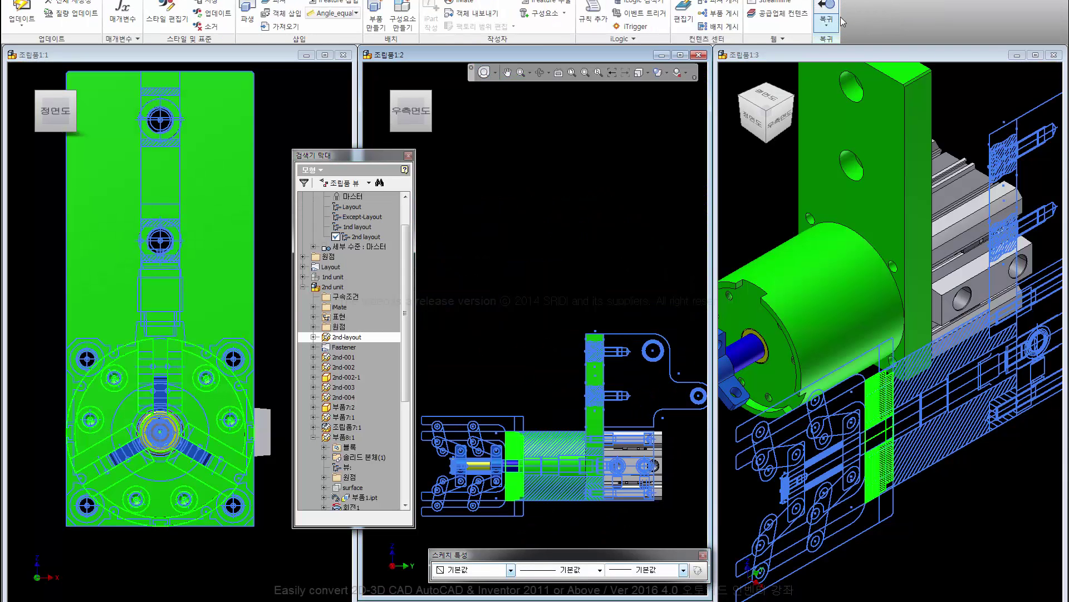
# Step: Return to the top-level assembly and hide the 2nd-layout sketches
pyautogui.click(835, 19)
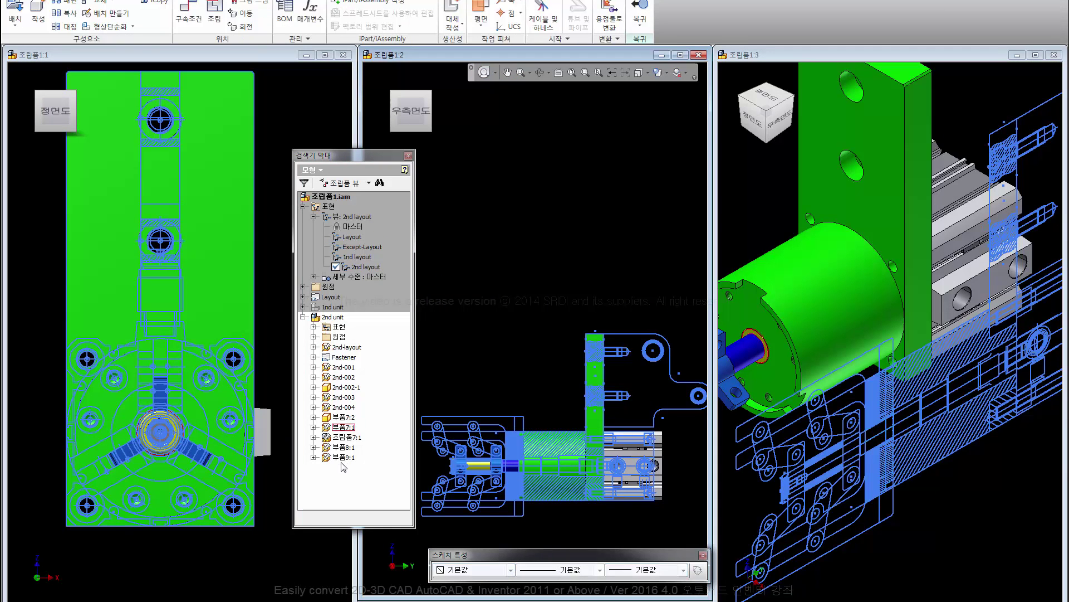
pyautogui.click(341, 350)
pyautogui.rightClick(338, 347)
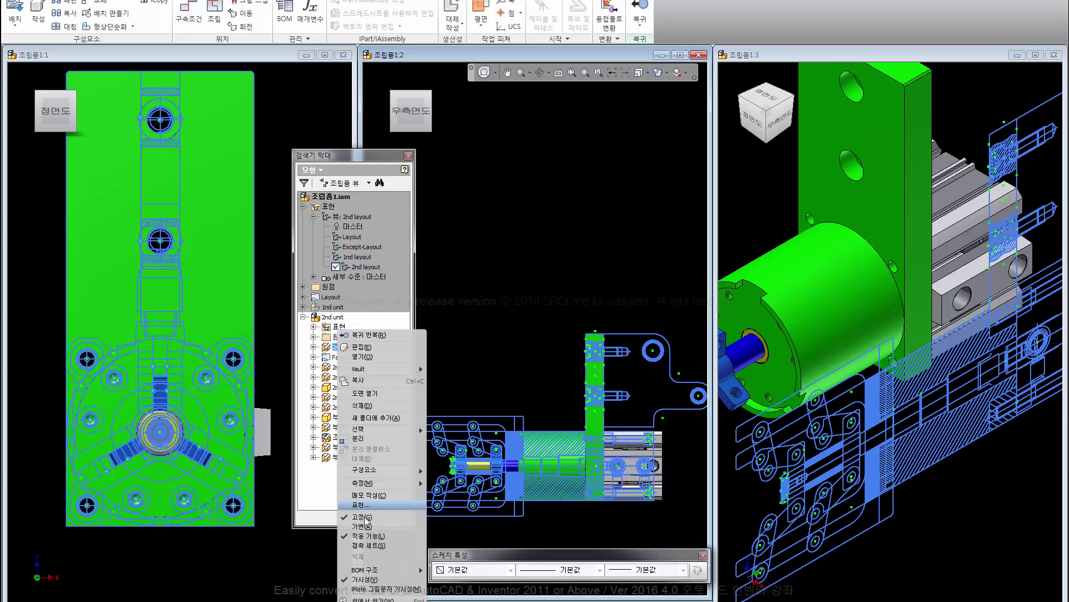
pyautogui.click(364, 579)
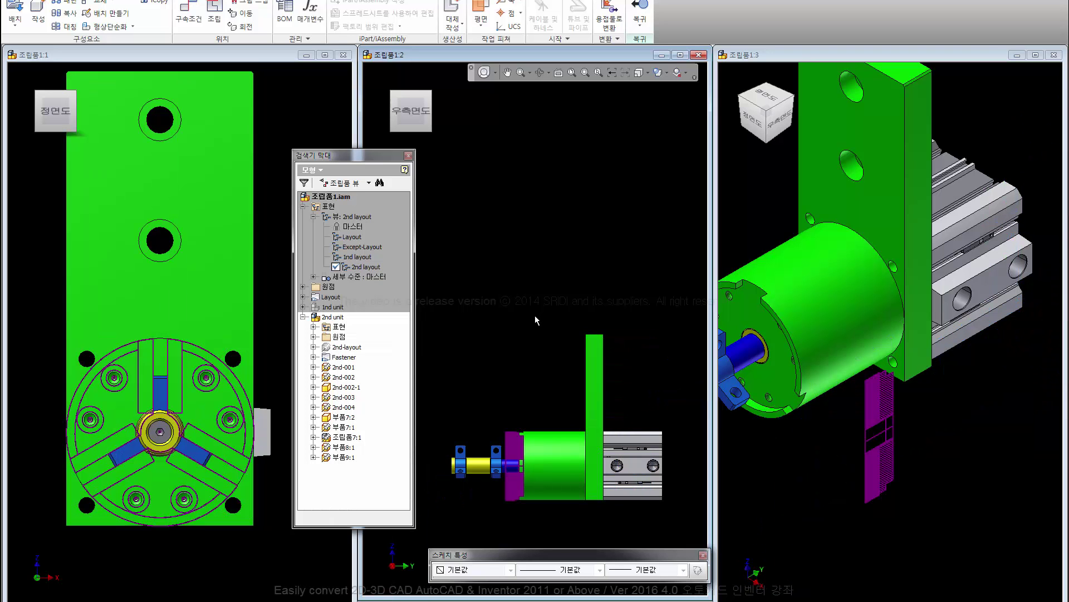
# Step: Zoom out and pan the 3D view, then expand the saved views list
pyautogui.click(773, 203)
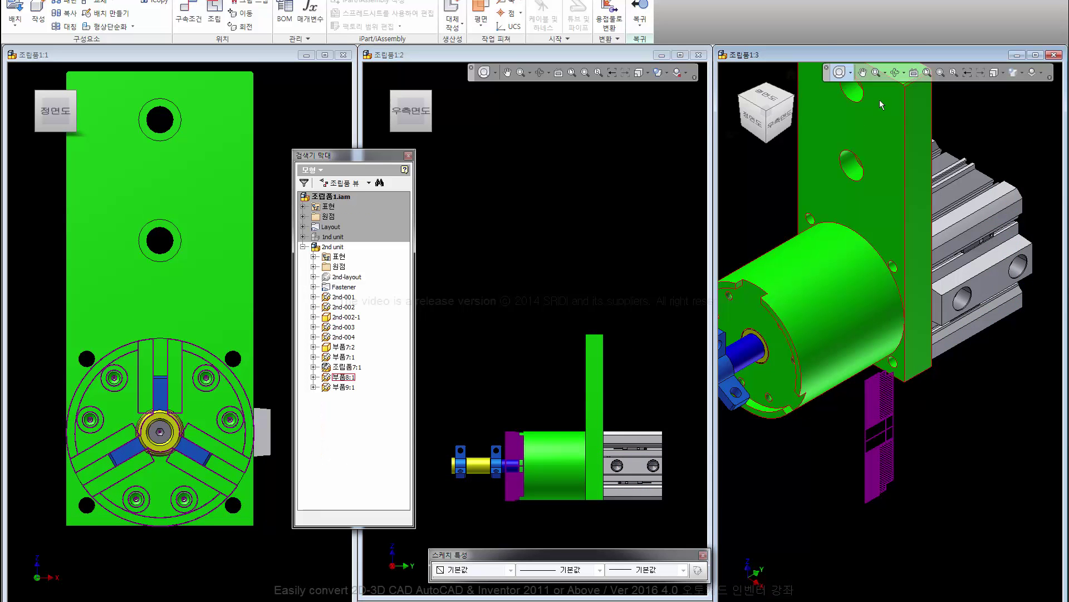
pyautogui.click(845, 76)
pyautogui.moveTo(883, 302); pyautogui.dragTo(882, 231)
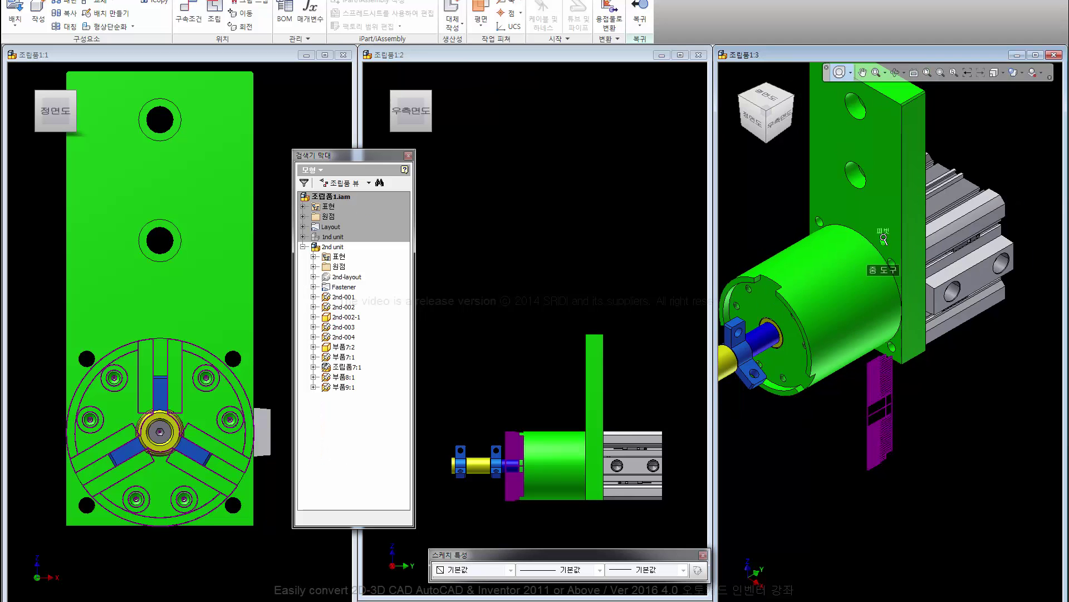
pyautogui.moveTo(815, 225); pyautogui.dragTo(892, 255, button='middle')
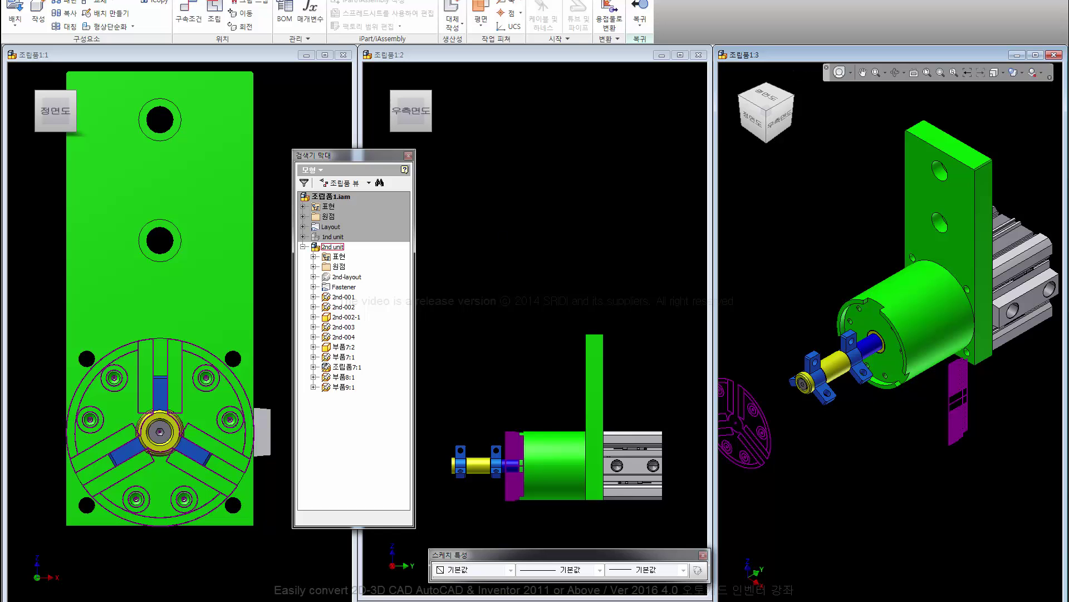
pyautogui.click(303, 206)
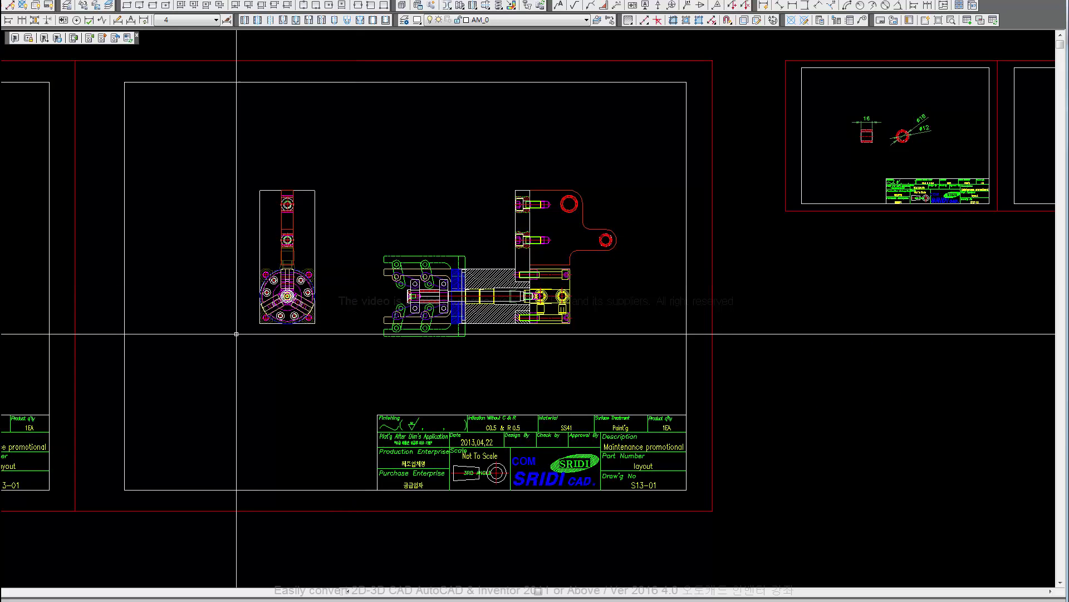
pyautogui.moveTo(239, 334); pyautogui.dragTo(311, 327, button='middle')
pyautogui.scroll(4, 422, 288)
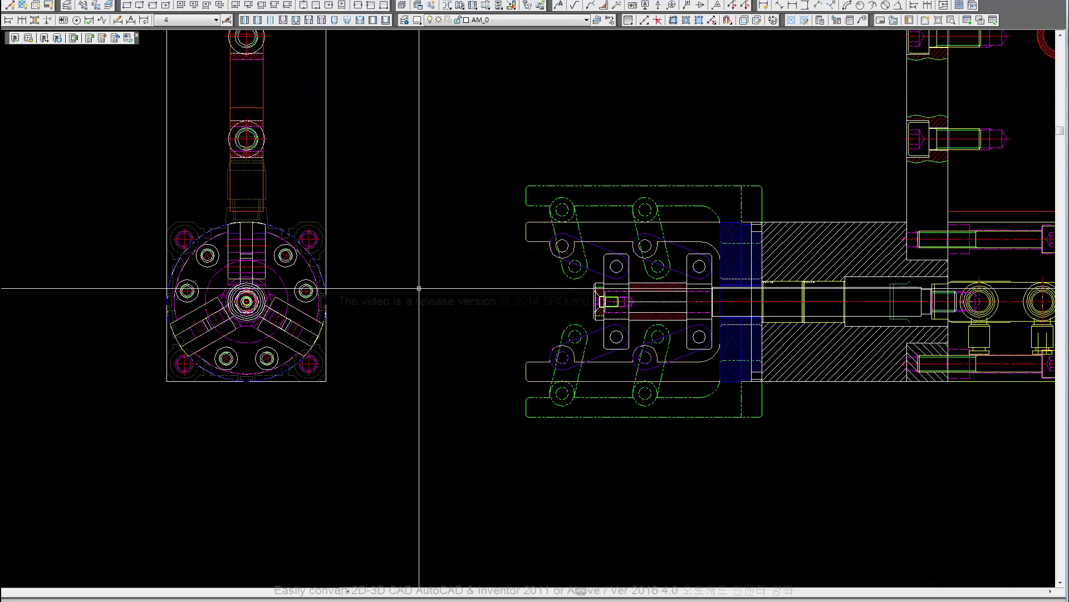
pyautogui.moveTo(410, 290); pyautogui.dragTo(393, 305, button='middle')
pyautogui.moveTo(383, 264); pyautogui.dragTo(374, 283, button='middle')
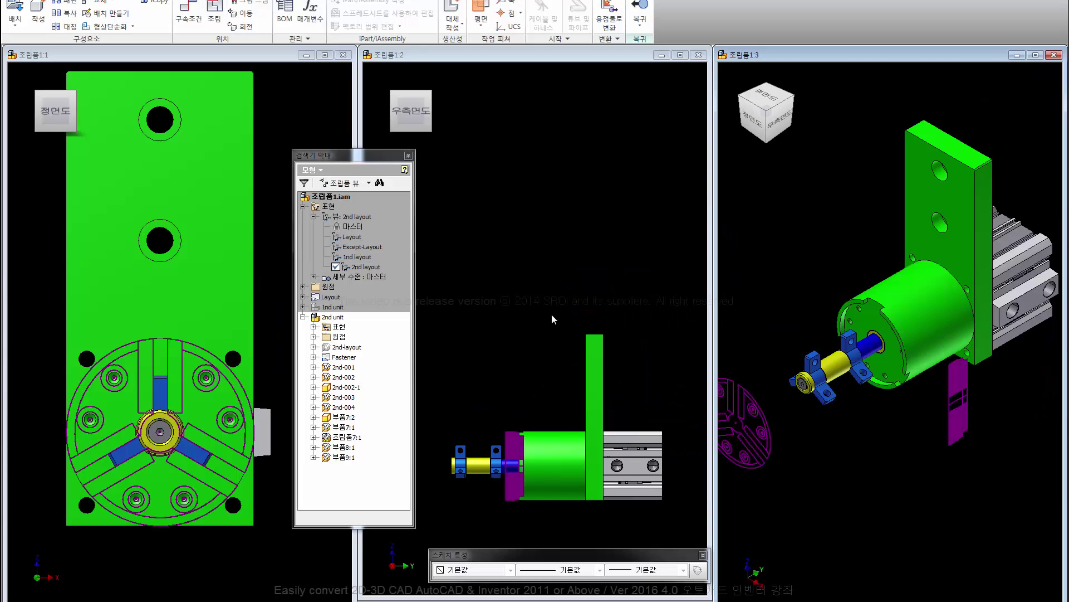
# Step: Edit 부품9:1 in place and colour its front-view layout sketch yellow
pyautogui.click(535, 300)
pyautogui.moveTo(511, 382); pyautogui.dragTo(511, 327, button='middle')
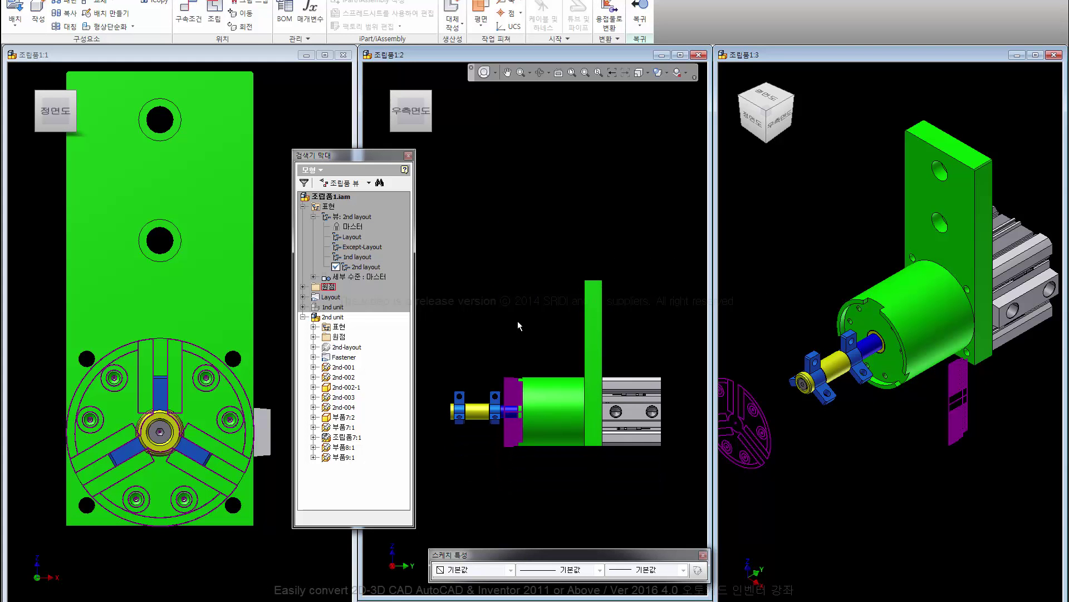
pyautogui.doubleClick(337, 457)
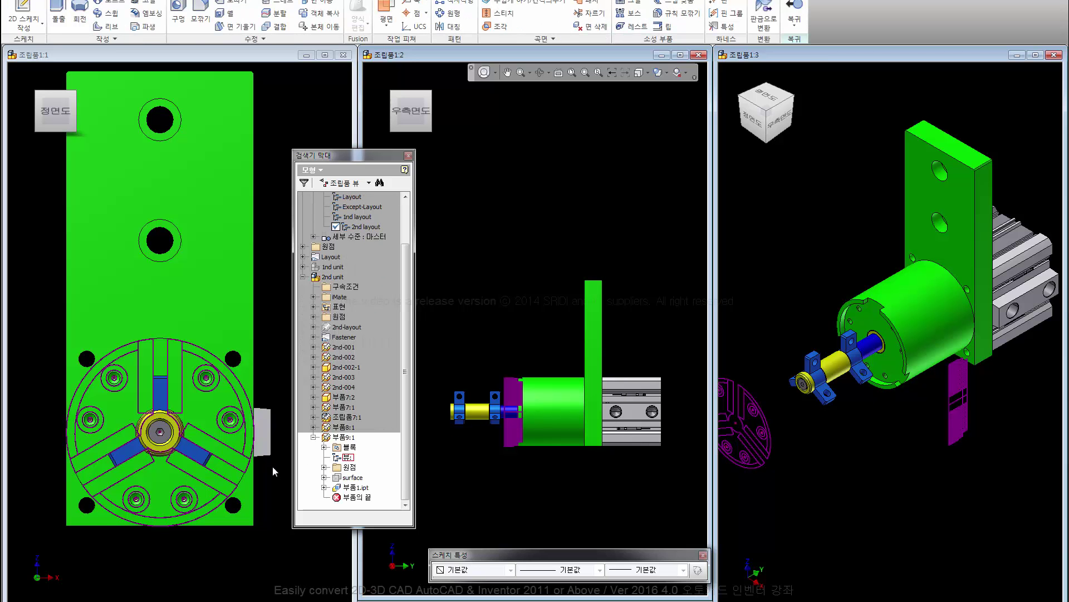
pyautogui.click(273, 467)
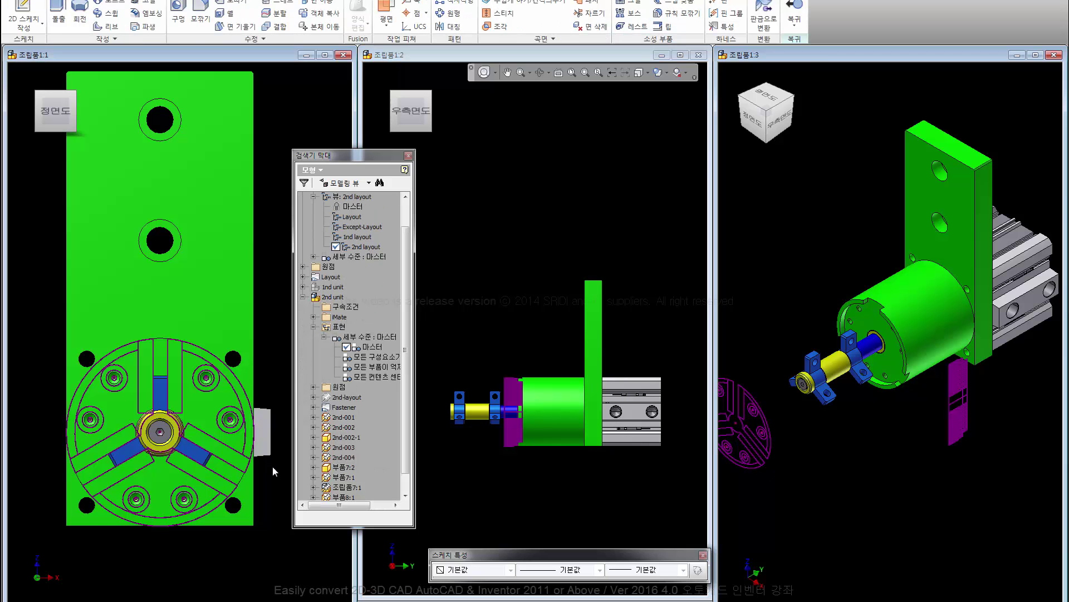
pyautogui.click(243, 386)
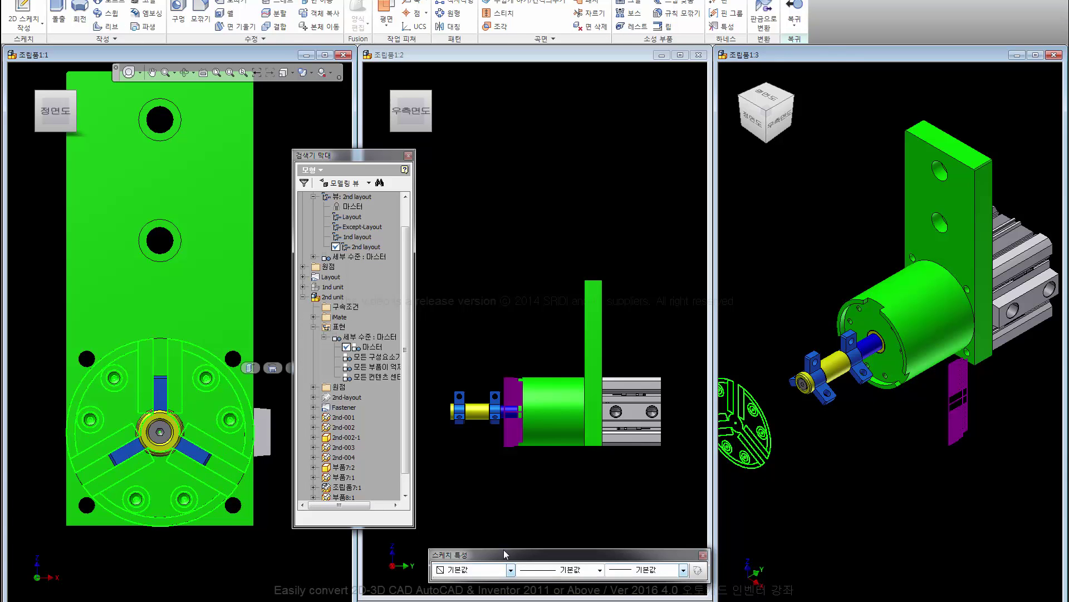
pyautogui.click(512, 570)
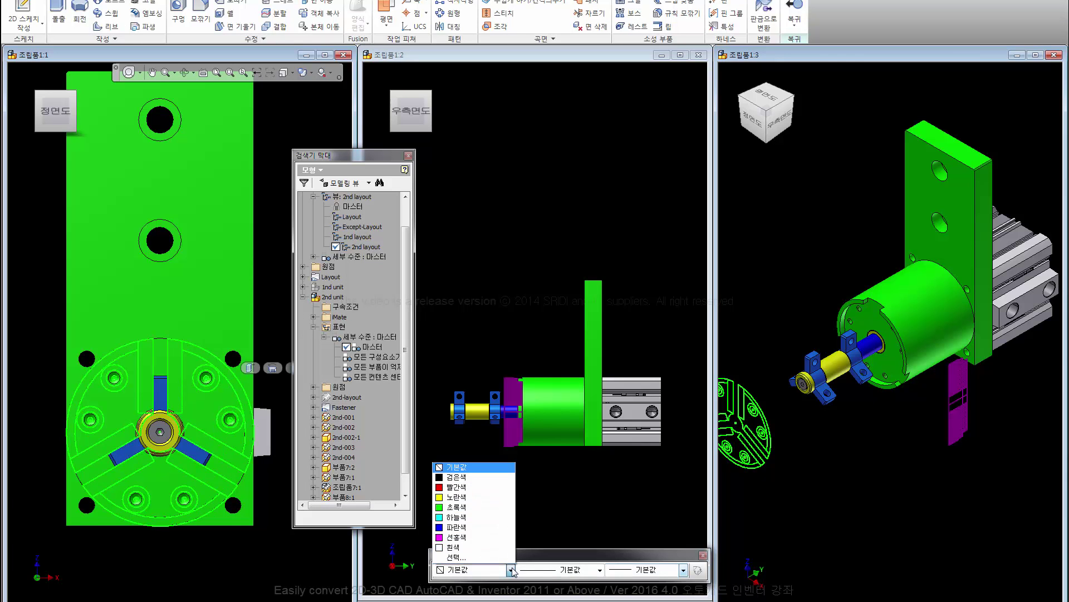
pyautogui.click(456, 497)
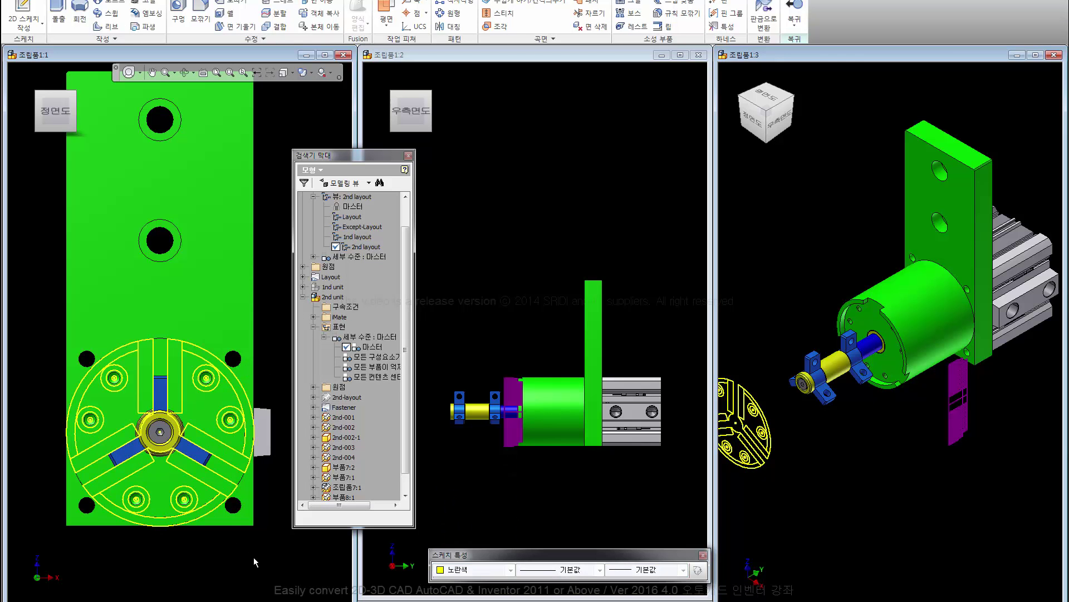
# Step: Recolour the purple side-view layout sketch yellow
pyautogui.click(493, 440)
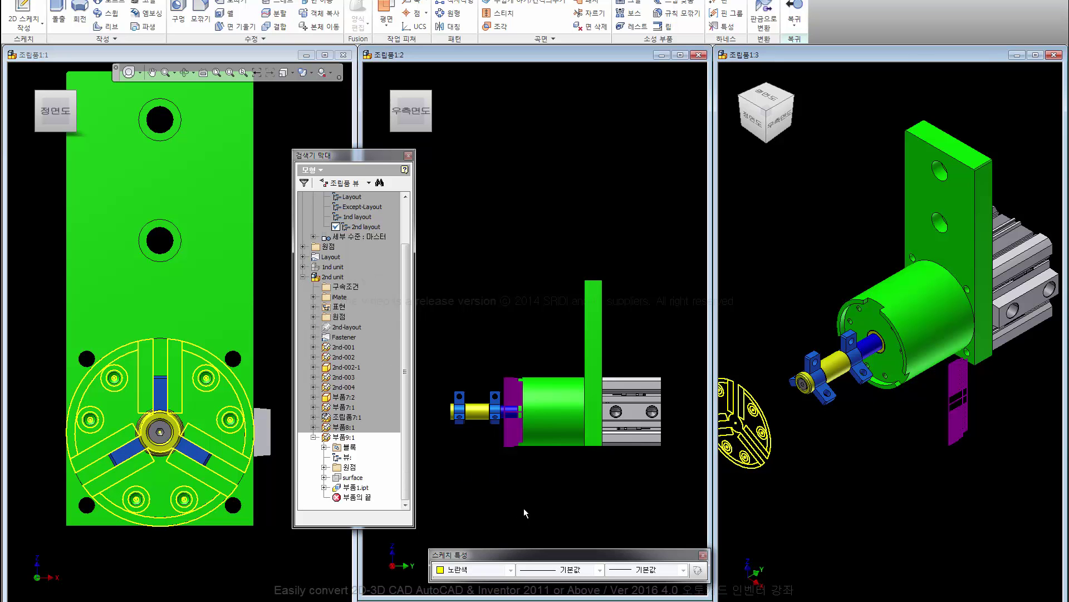
pyautogui.click(319, 529)
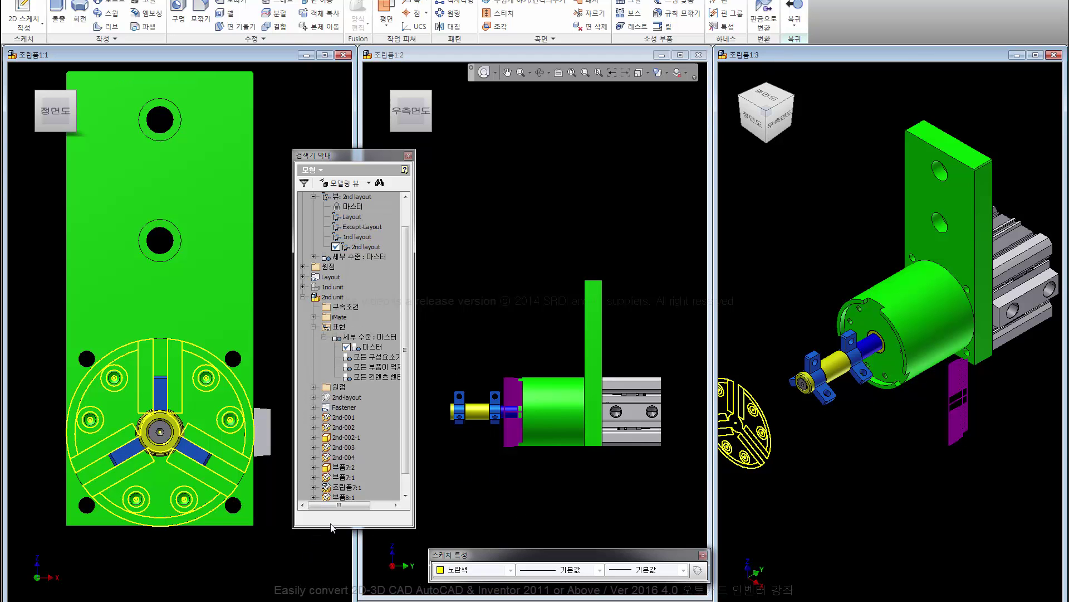
pyautogui.scroll(-1, 407, 480)
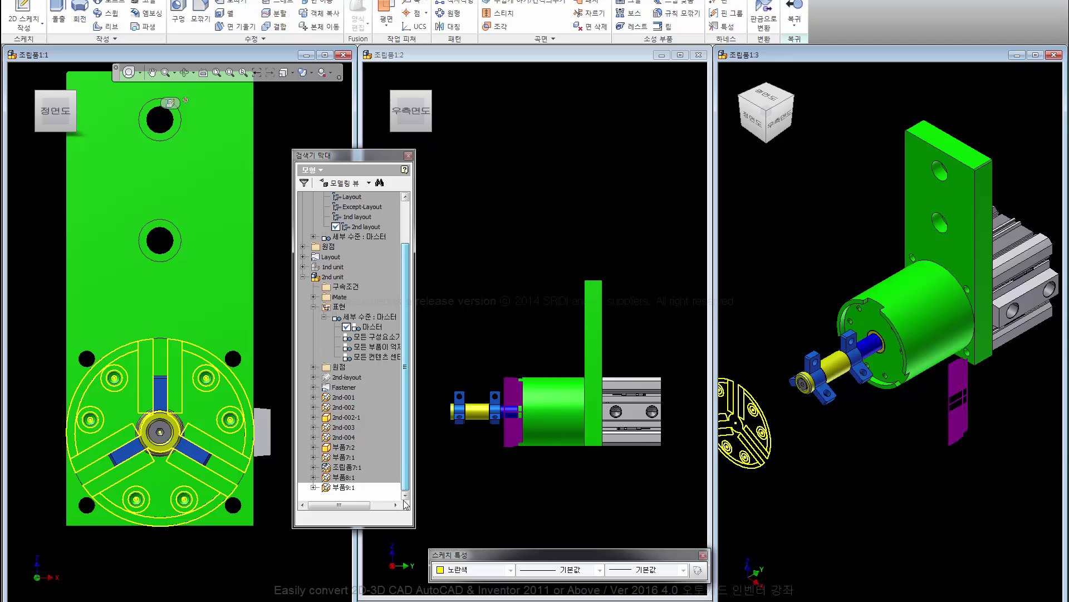
pyautogui.click(512, 475)
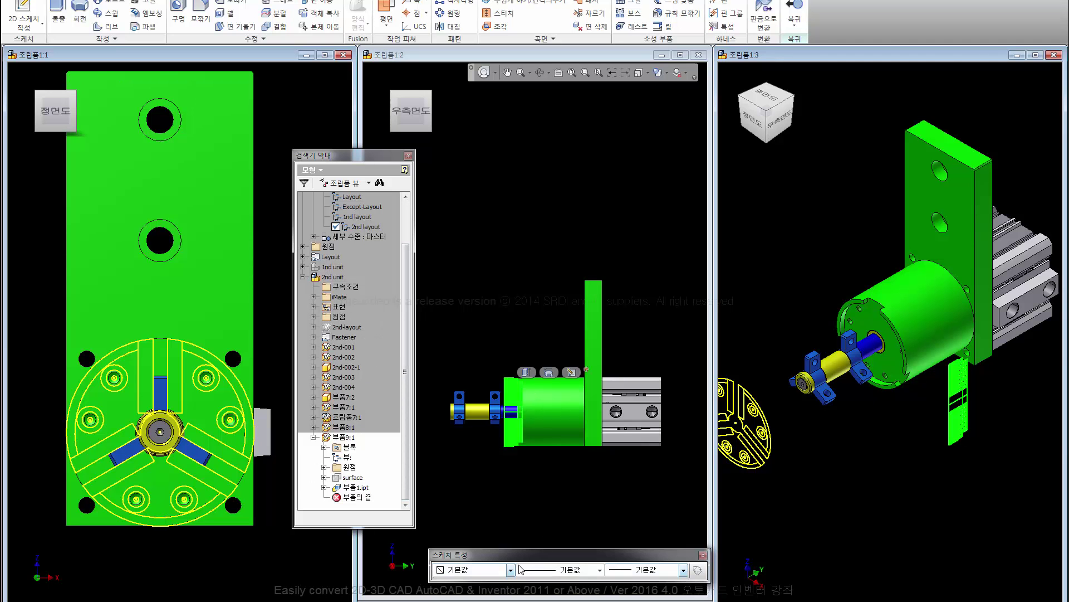
pyautogui.click(510, 569)
pyautogui.click(466, 496)
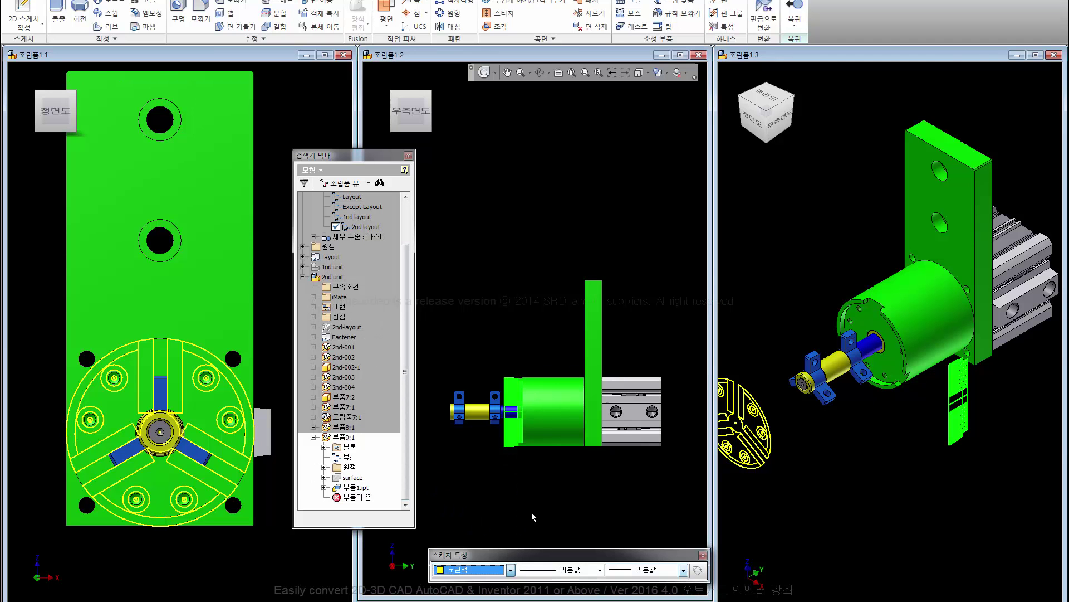
pyautogui.scroll(3, 522, 477)
pyautogui.scroll(3, 501, 425)
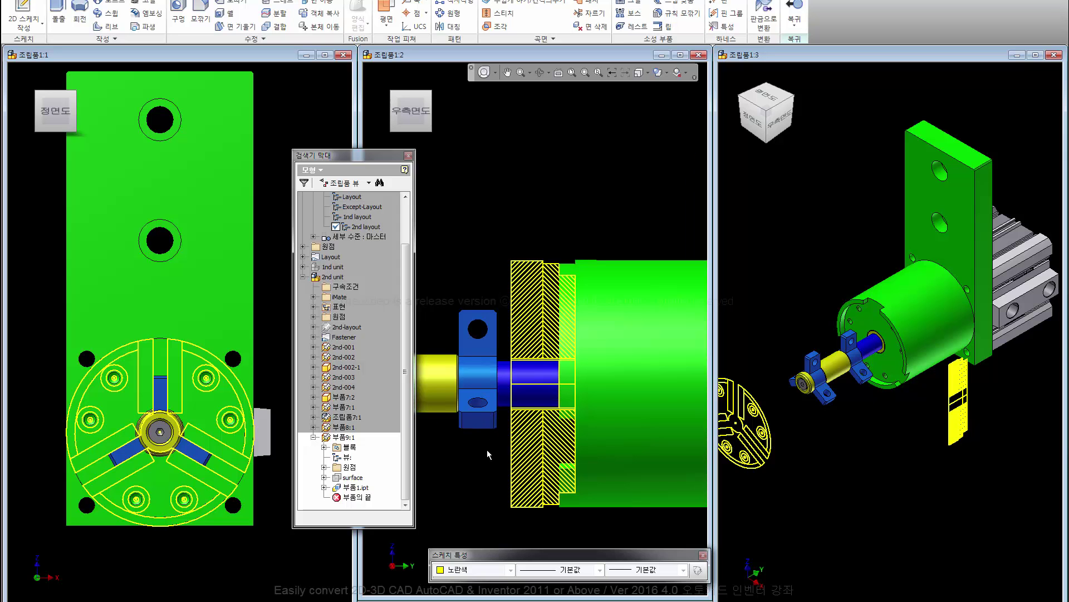
# Step: Expand 부품1.ipt and open its 1st F 스케치 for editing
pyautogui.rightClick(346, 491)
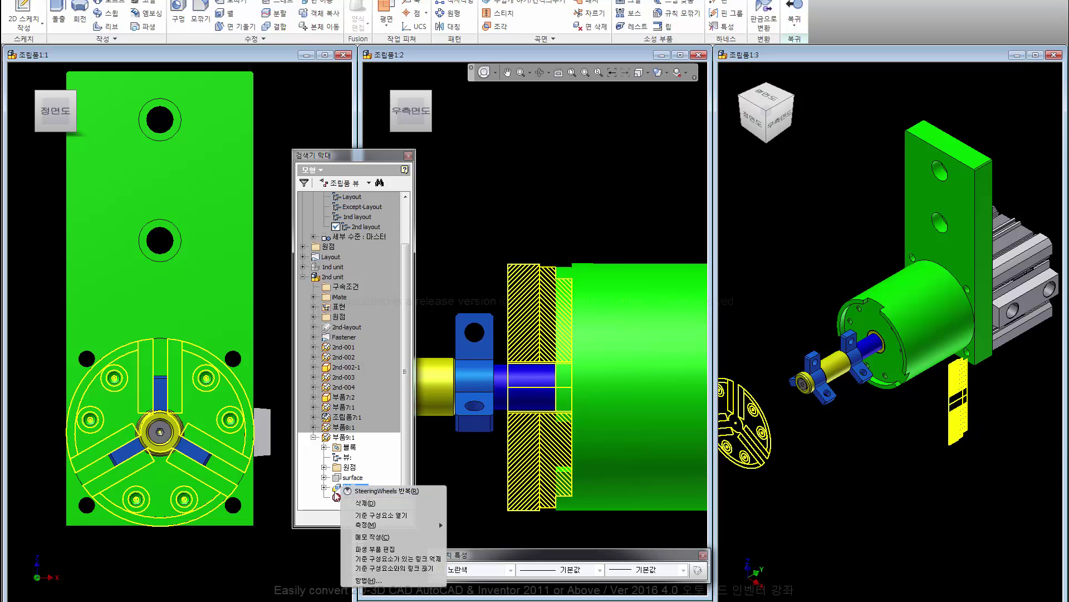
pyautogui.click(410, 565)
pyautogui.click(324, 487)
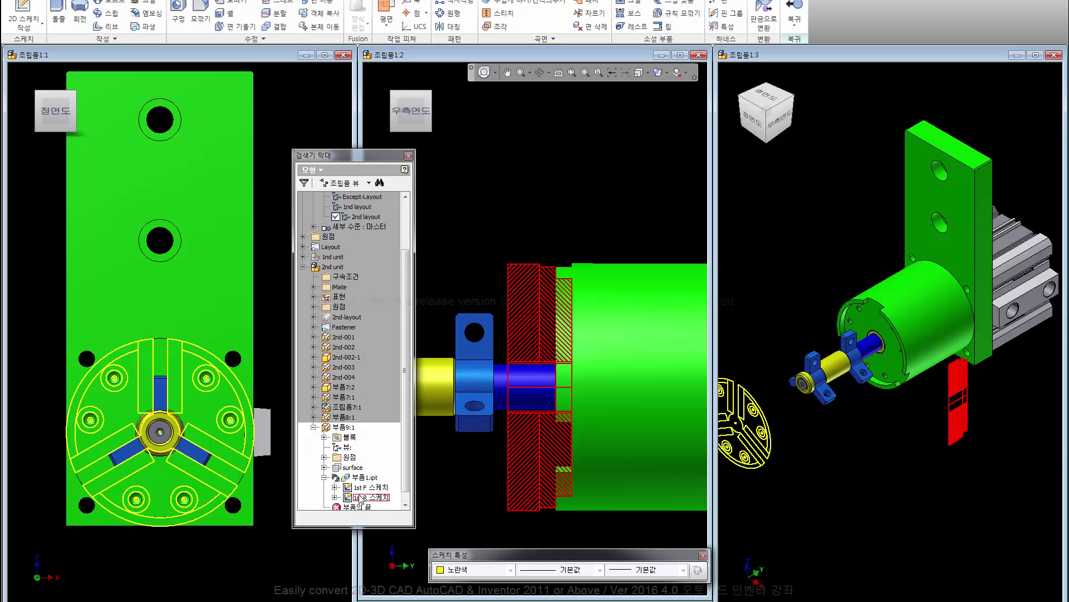
pyautogui.click(335, 486)
pyautogui.click(367, 487)
pyautogui.doubleClick(355, 489)
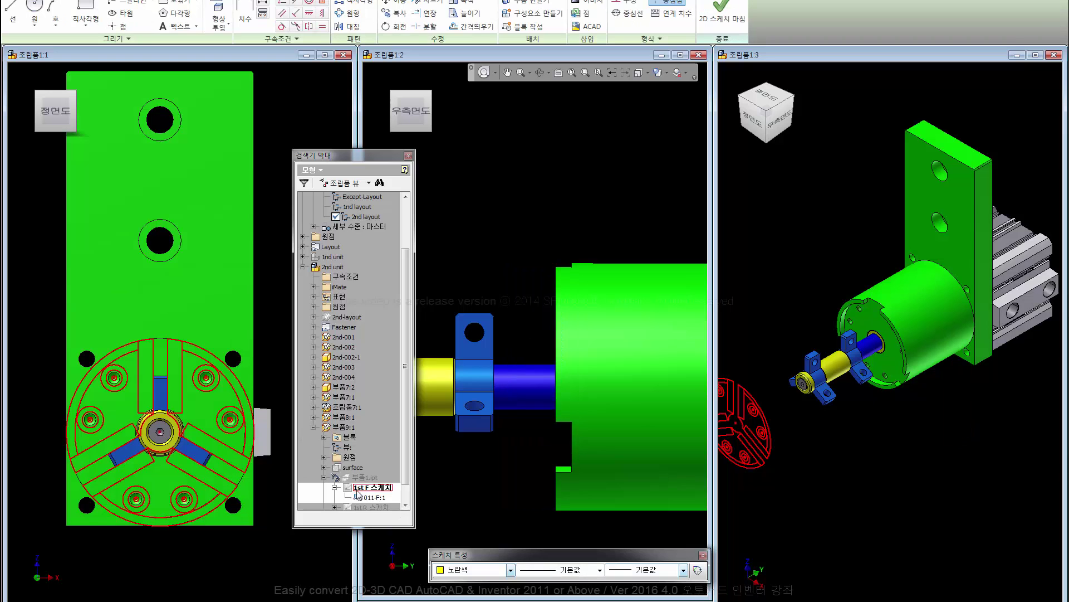
# Step: Edit block 011-F:1, finish the block and sketch, then open 1st R 스케치
pyautogui.rightClick(362, 500)
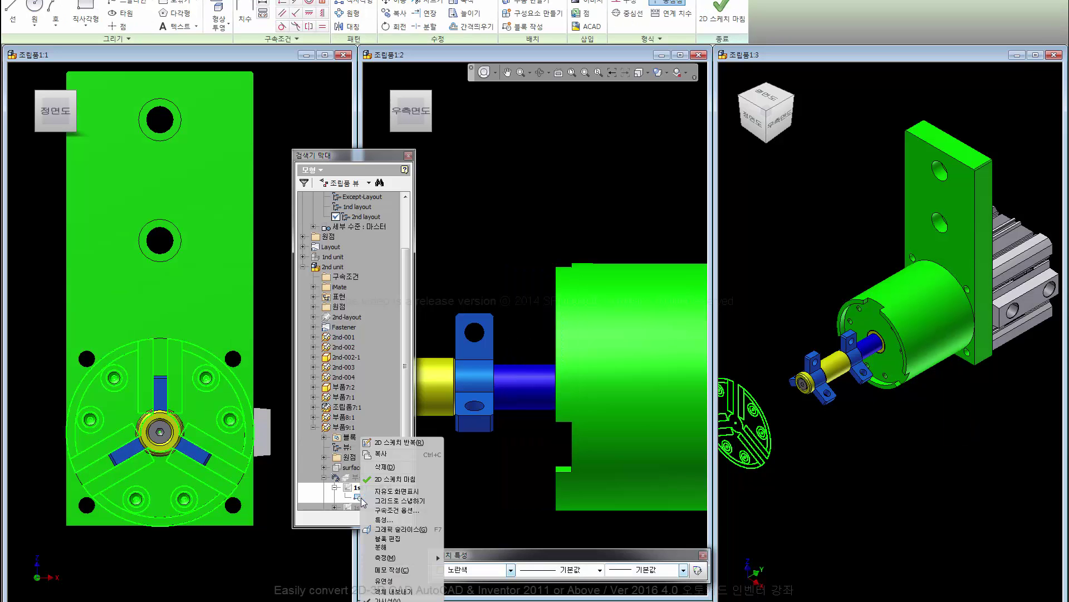
pyautogui.click(387, 541)
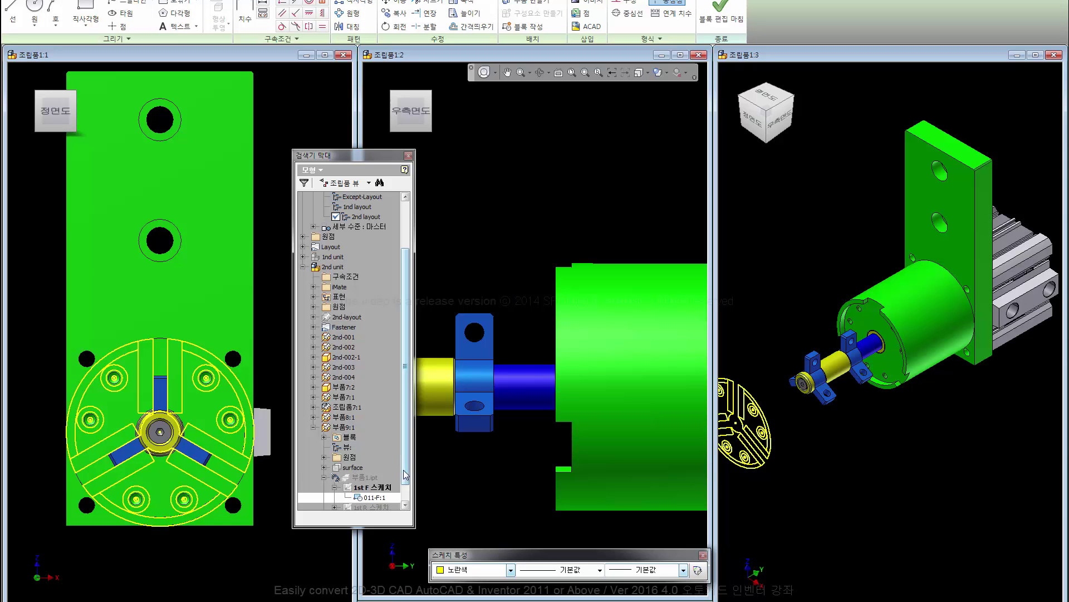
pyautogui.click(407, 507)
pyautogui.click(722, 12)
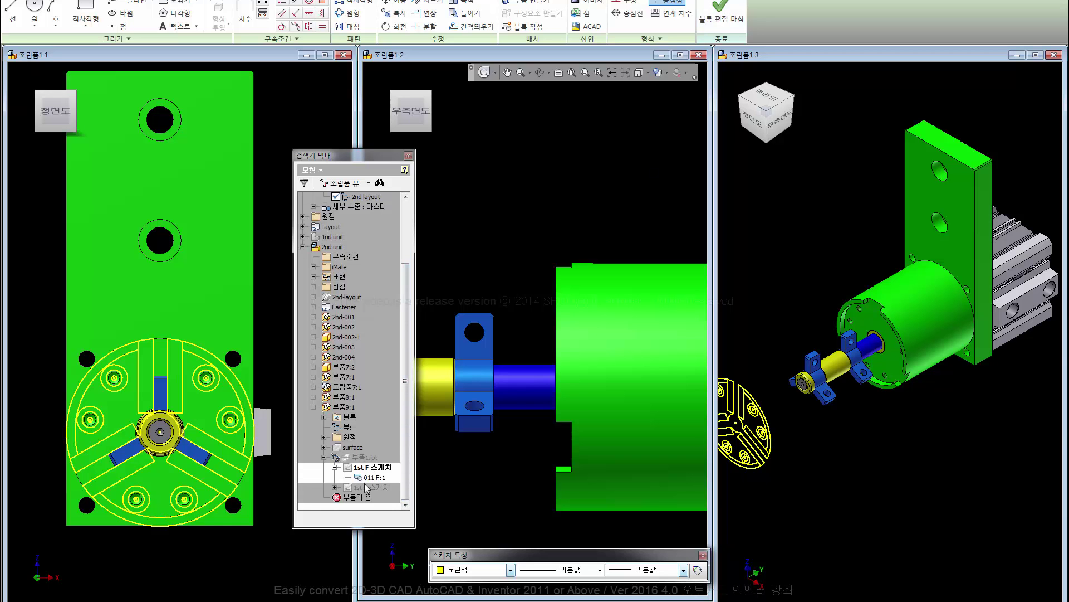
pyautogui.click(722, 14)
pyautogui.click(370, 488)
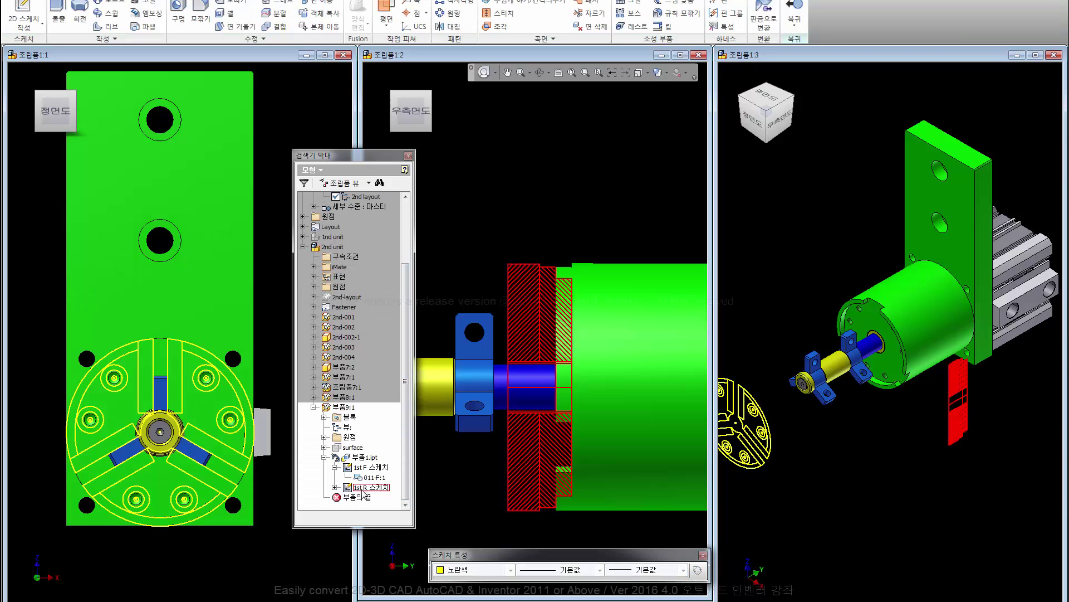
pyautogui.doubleClick(365, 488)
# Step: Delete the upper hatch fills in the 1st R side-view sketch
pyautogui.click(369, 498)
pyautogui.rightClick(367, 502)
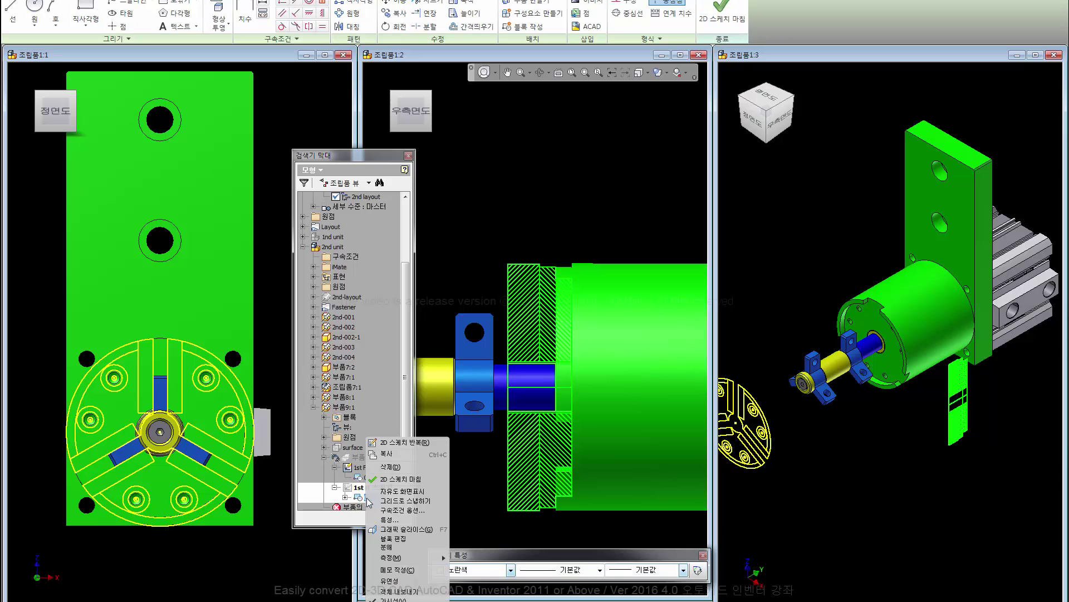
pyautogui.click(400, 552)
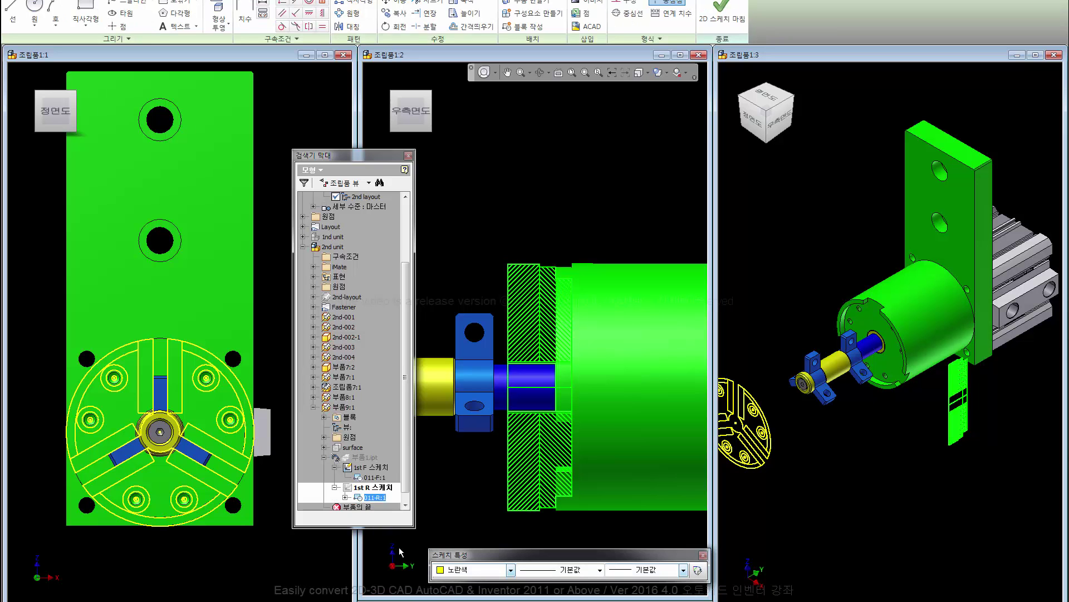
pyautogui.click(529, 290)
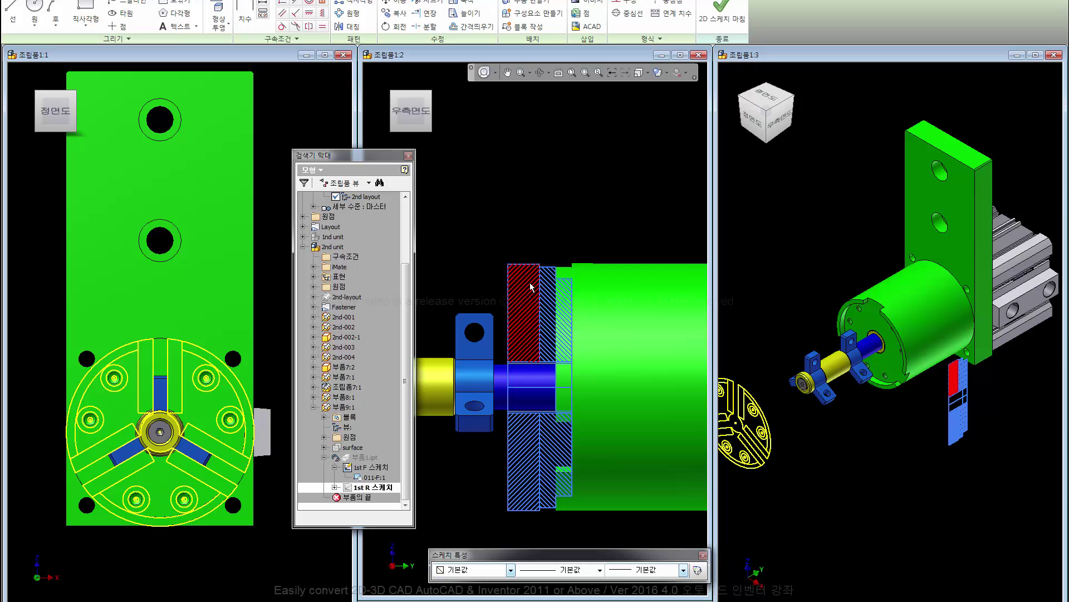
pyautogui.rightClick(530, 287)
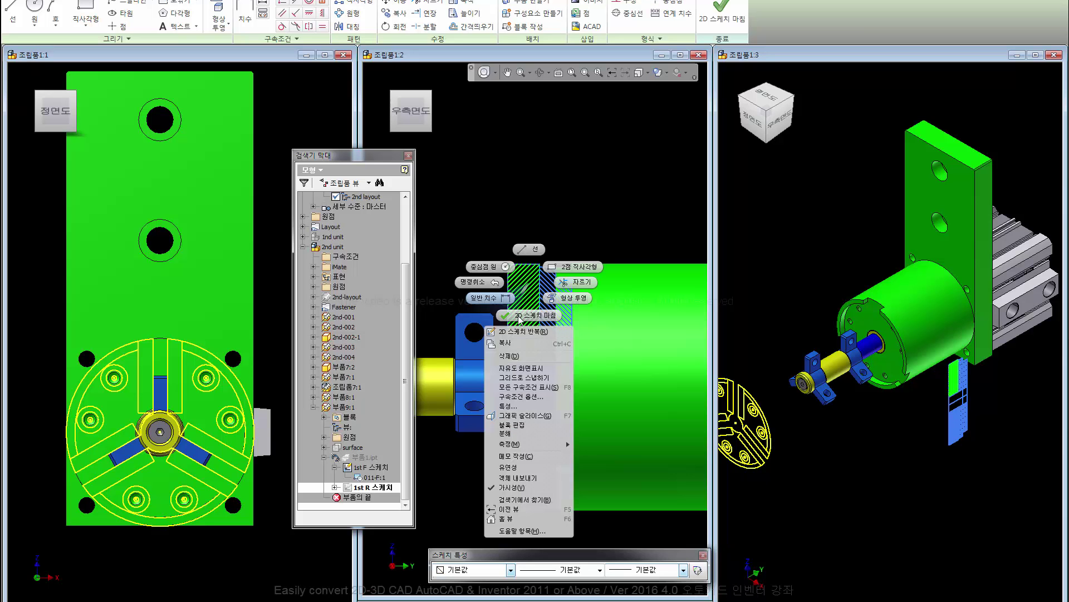
pyautogui.click(565, 317)
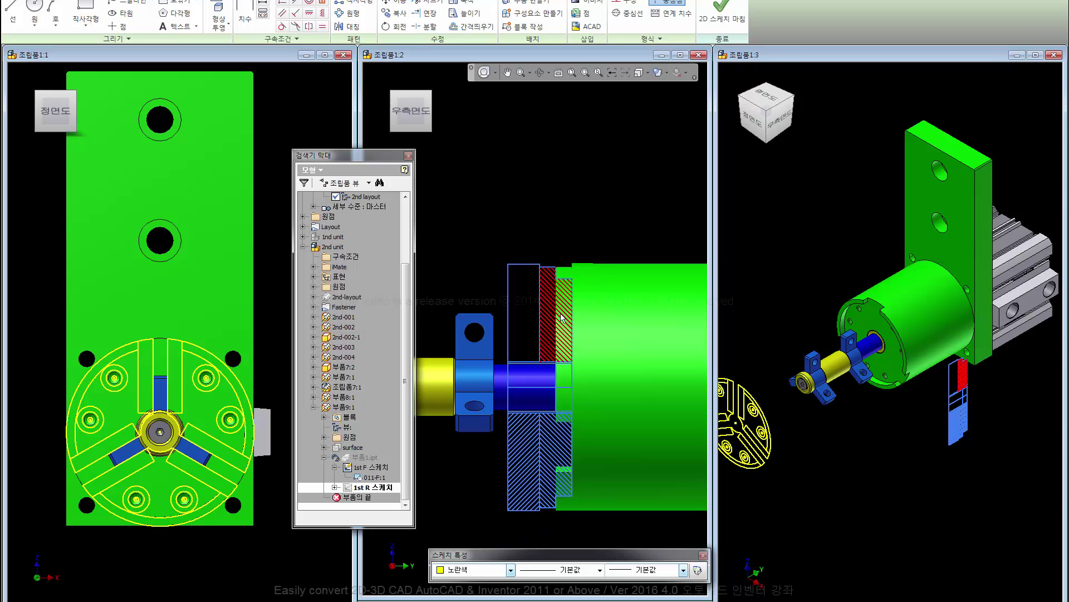
pyautogui.rightClick(561, 317)
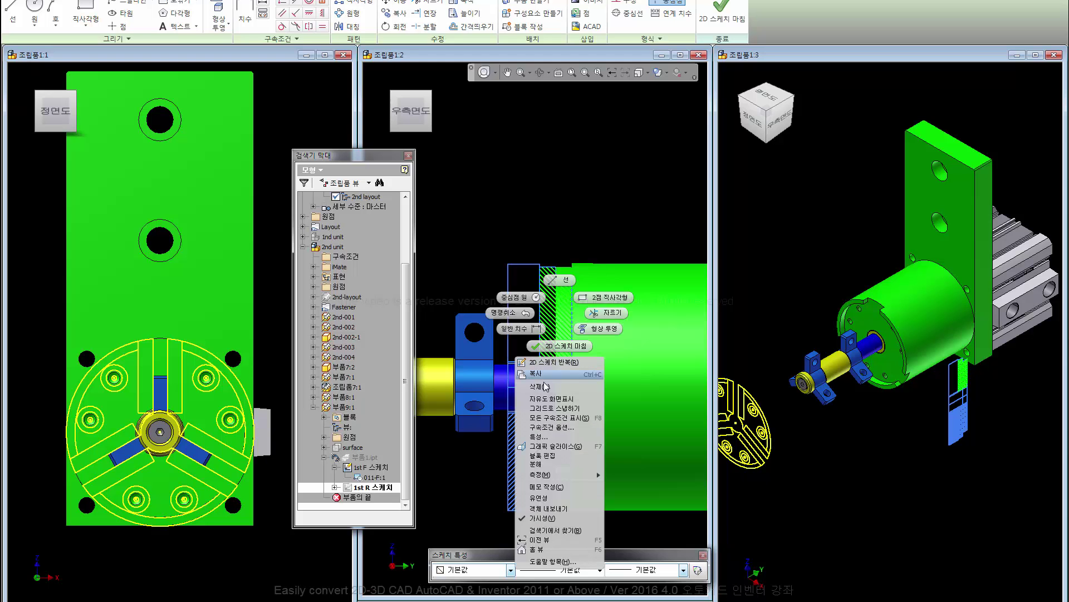
pyautogui.click(546, 413)
# Step: Remove the lower hatched region and reframe the side view
pyautogui.rightClick(533, 442)
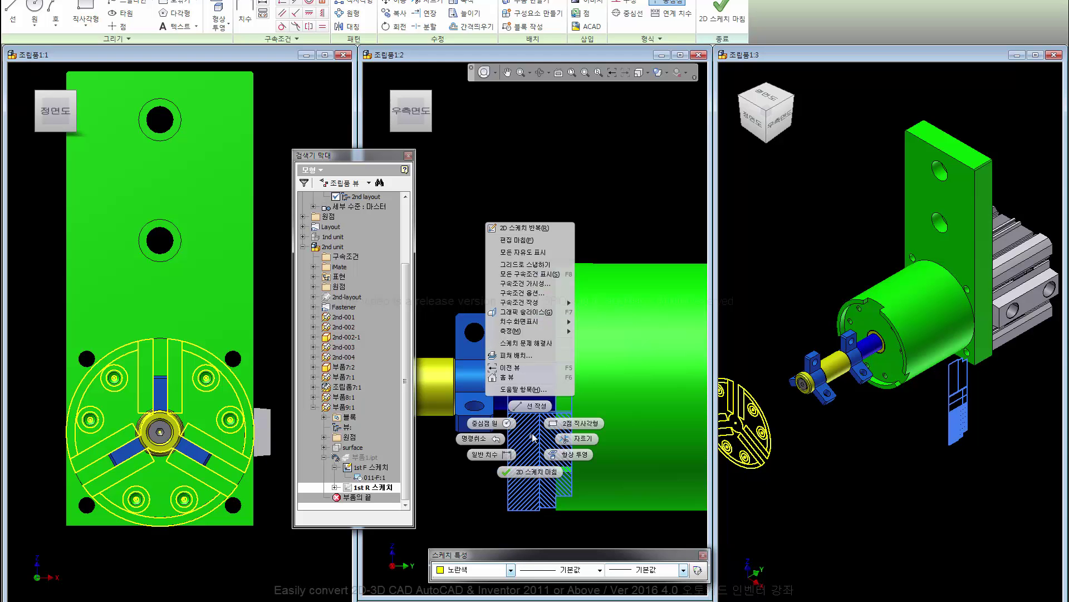
pyautogui.click(536, 435)
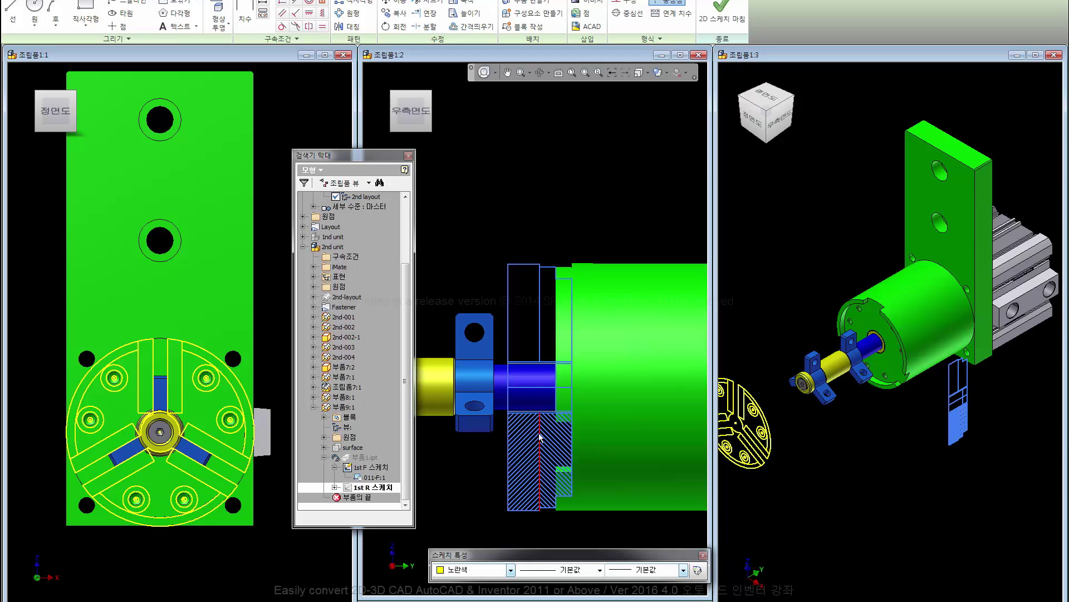
pyautogui.press('Escape')
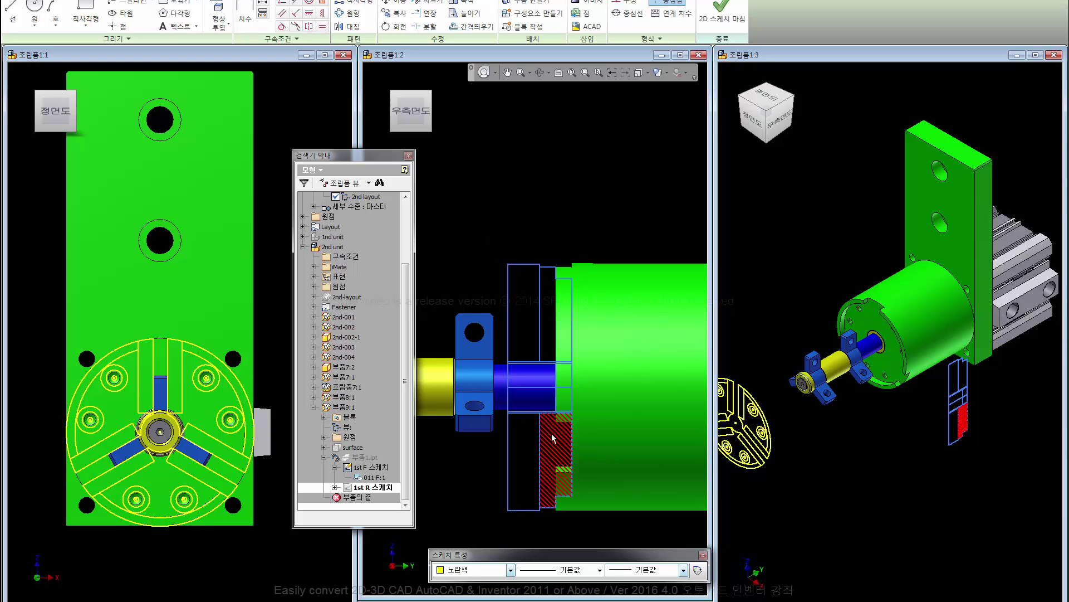
pyautogui.moveTo(484, 315); pyautogui.dragTo(482, 288, button='middle')
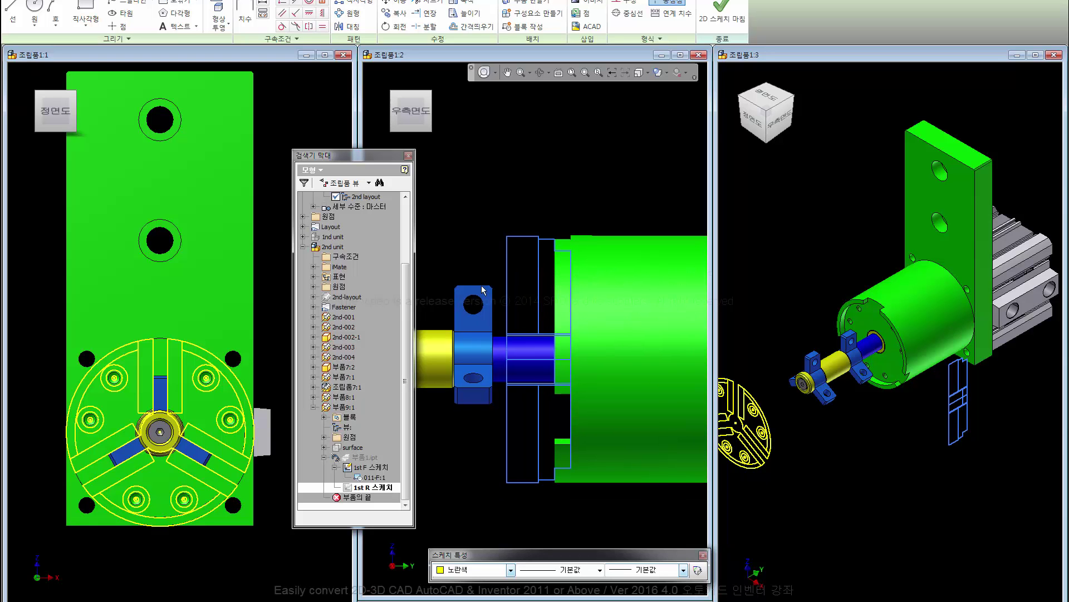
pyautogui.moveTo(475, 251)
pyautogui.mouseDown(button='middle')
pyautogui.moveTo(490, 261)
pyautogui.moveTo(480, 257)
pyautogui.mouseUp(button='middle')
pyautogui.click(874, 443)
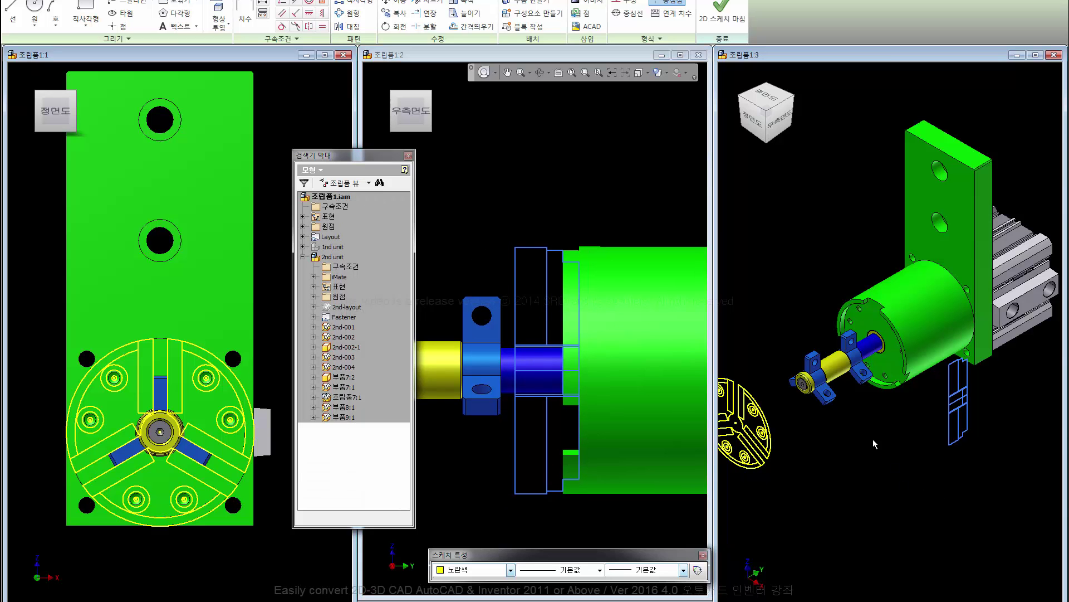
# Step: Keep the side-view sketch lines yellow and clear the selection
pyautogui.click(501, 512)
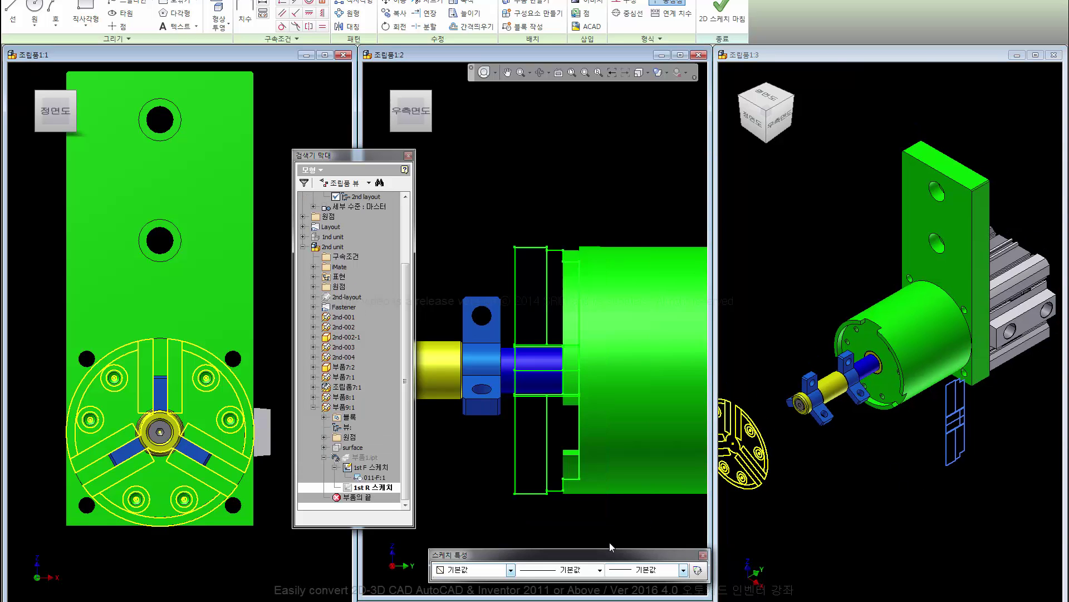
pyautogui.click(510, 569)
pyautogui.click(480, 506)
pyautogui.click(572, 528)
pyautogui.moveTo(605, 523); pyautogui.dragTo(603, 527, button='middle')
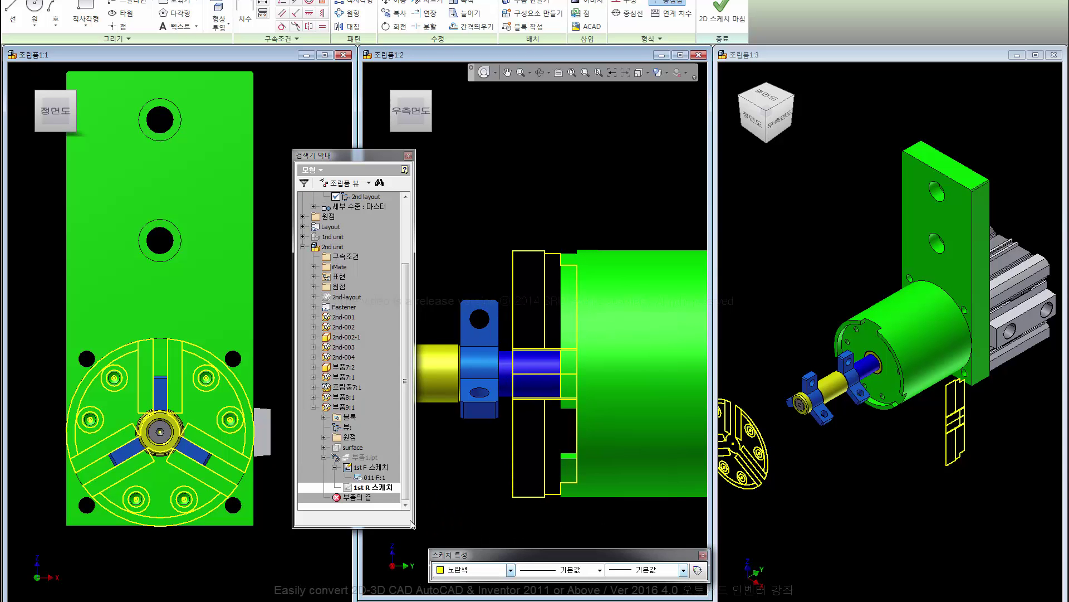
# Step: Centre the isometric view on the yellow chuck sketch and zoom in close
pyautogui.click(269, 525)
pyautogui.moveTo(228, 533); pyautogui.dragTo(237, 500, button='middle')
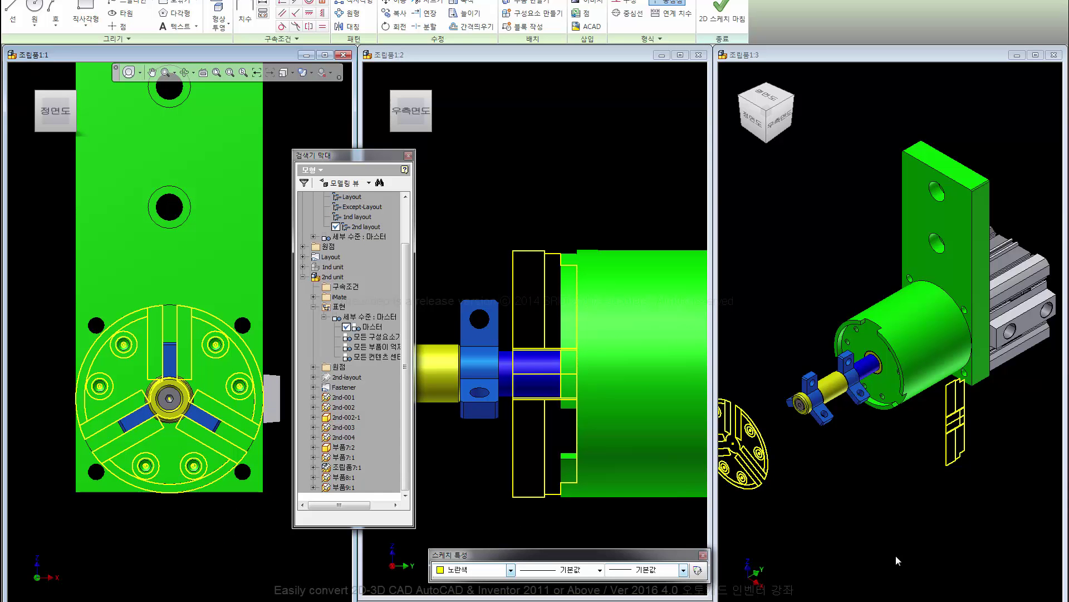
pyautogui.click(860, 531)
pyautogui.moveTo(795, 529); pyautogui.dragTo(889, 518, button='middle')
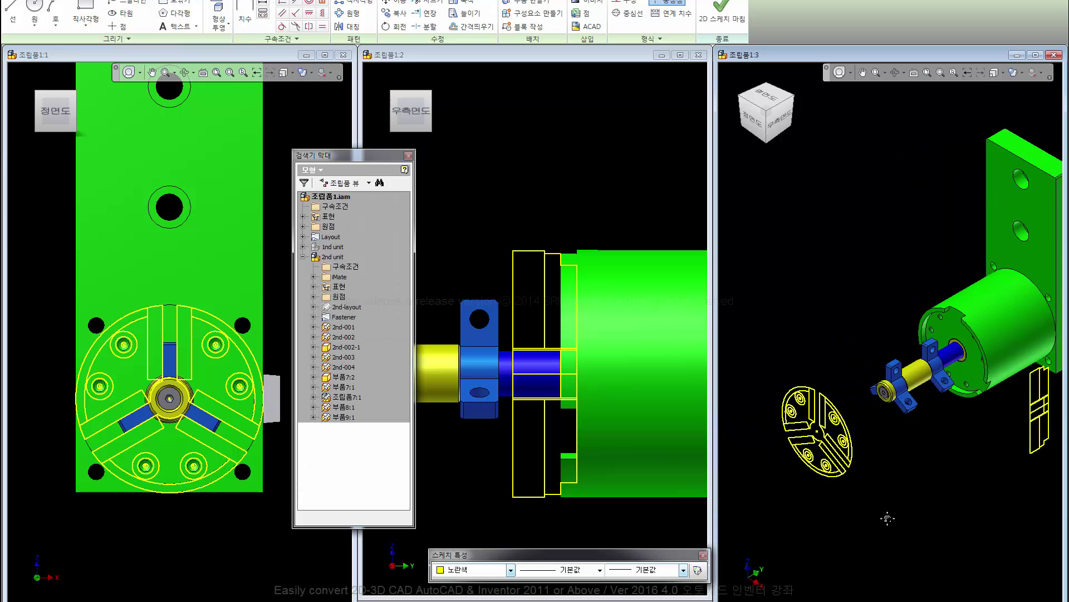
pyautogui.click(839, 71)
pyautogui.moveTo(823, 445); pyautogui.dragTo(824, 462)
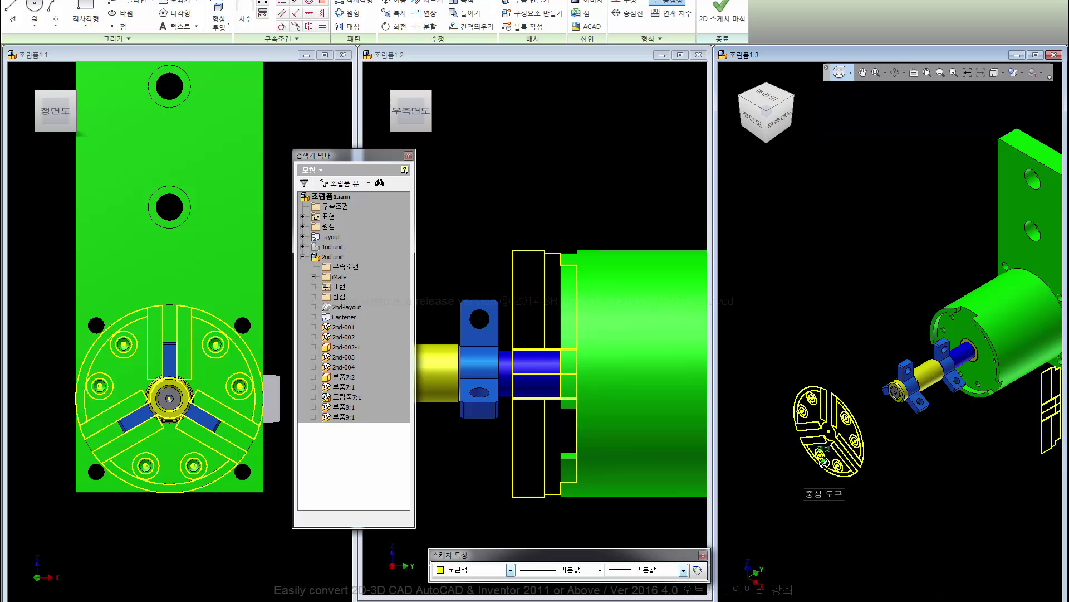
pyautogui.click(824, 462)
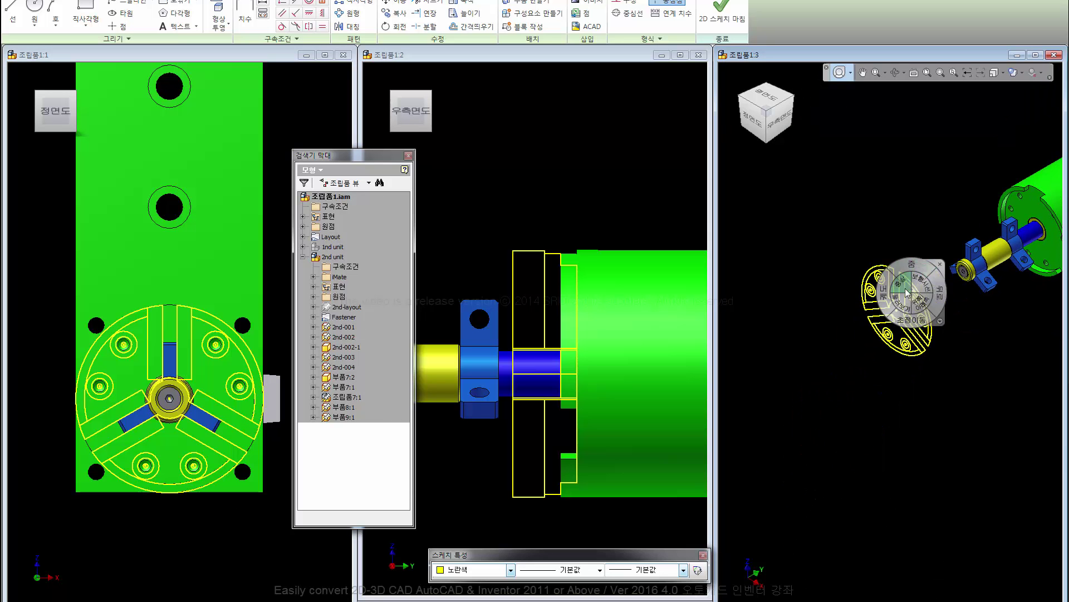
pyautogui.moveTo(908, 264); pyautogui.dragTo(907, 313)
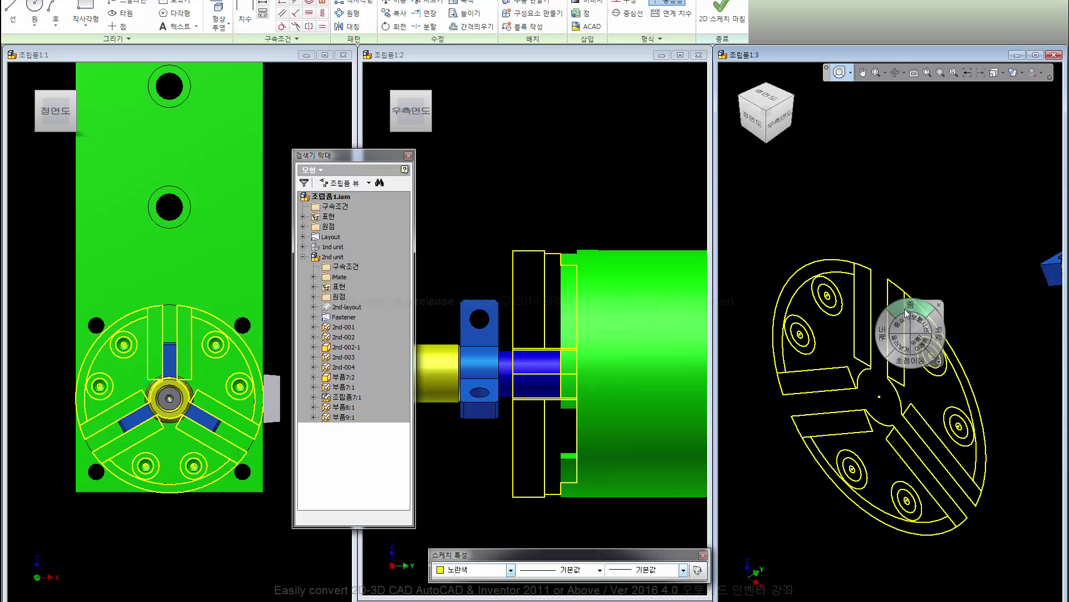
pyautogui.click(939, 304)
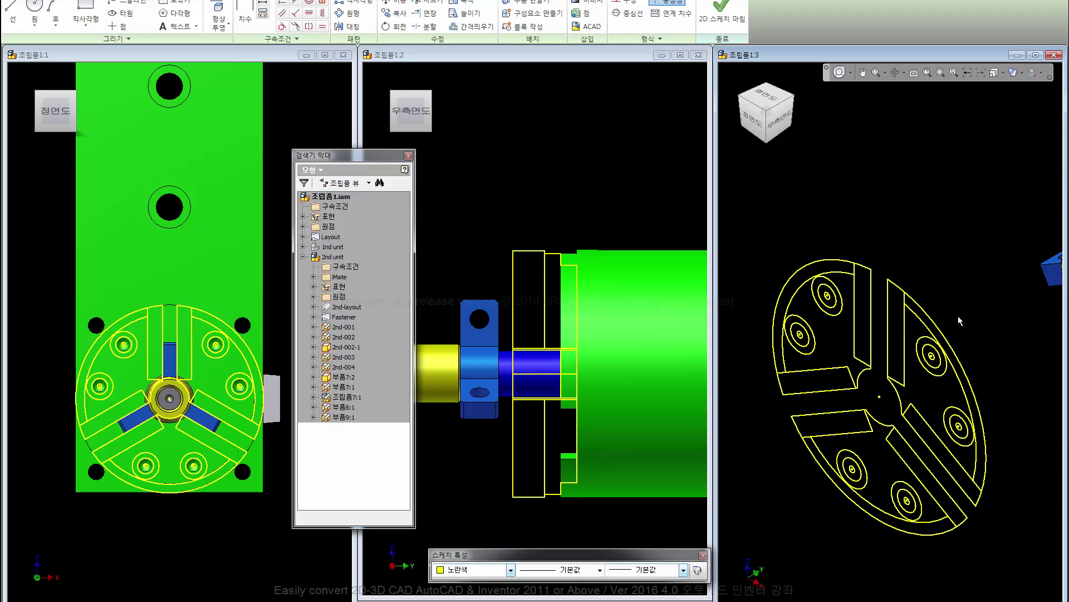
# Step: Clear the 2nd-004 selection and finish the sketch currently being edited
pyautogui.click(58, 353)
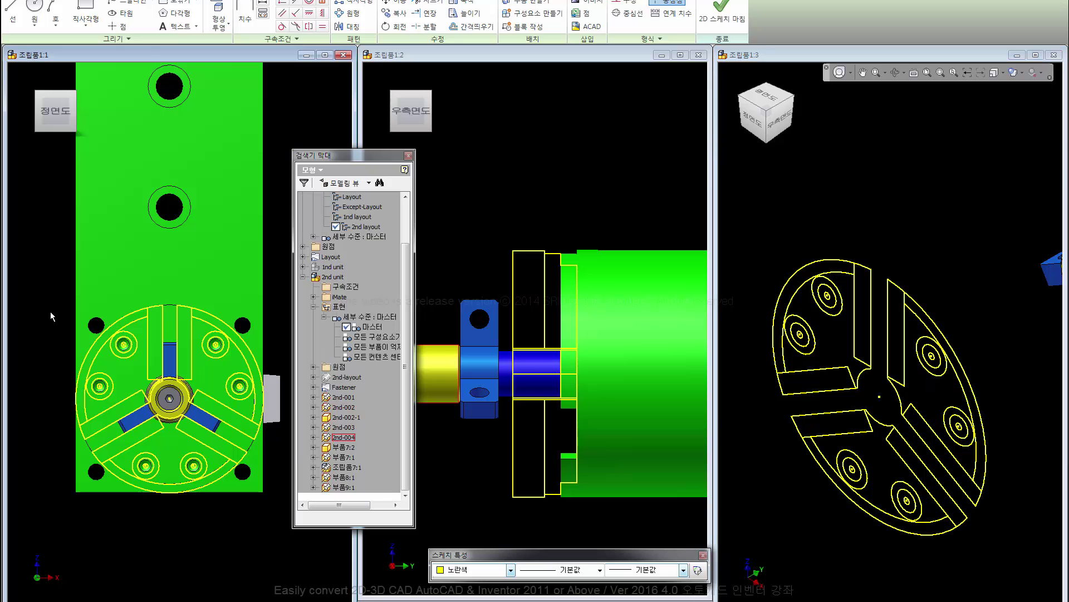
pyautogui.click(138, 343)
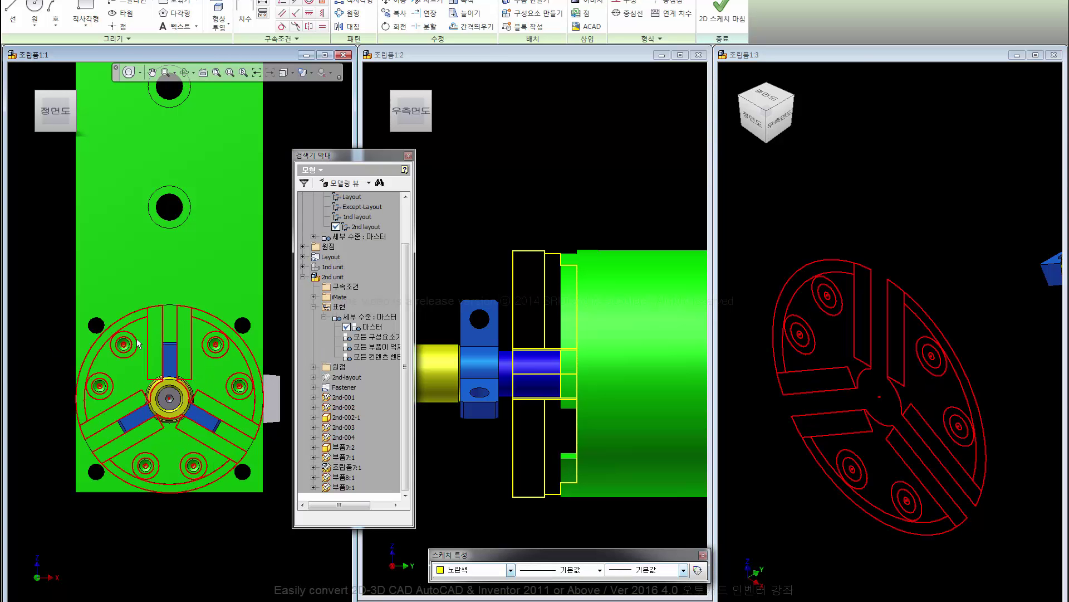
pyautogui.click(722, 14)
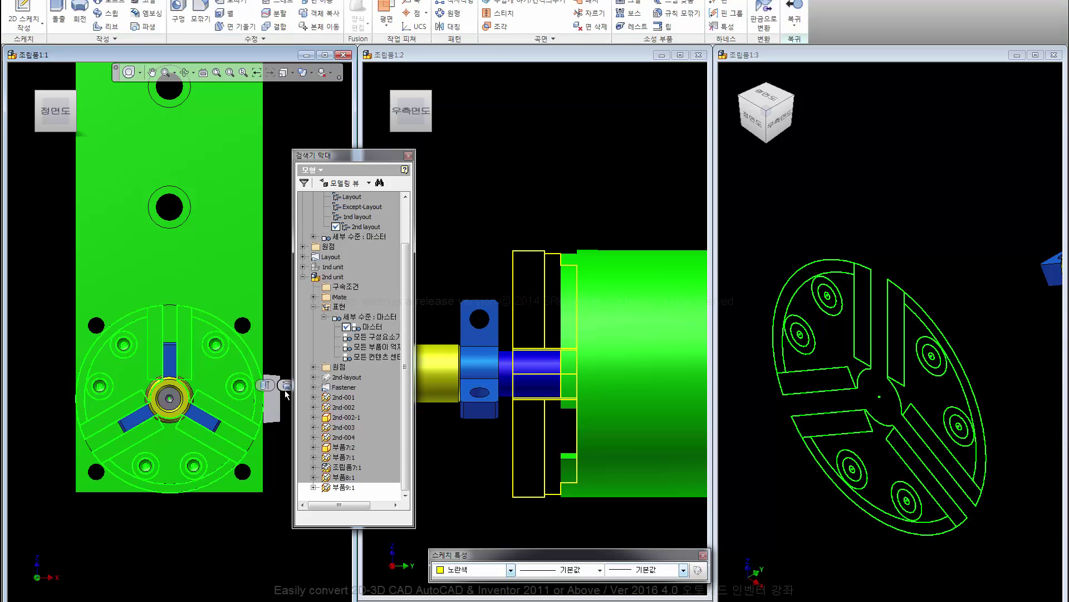
pyautogui.scroll(-1, 315, 492)
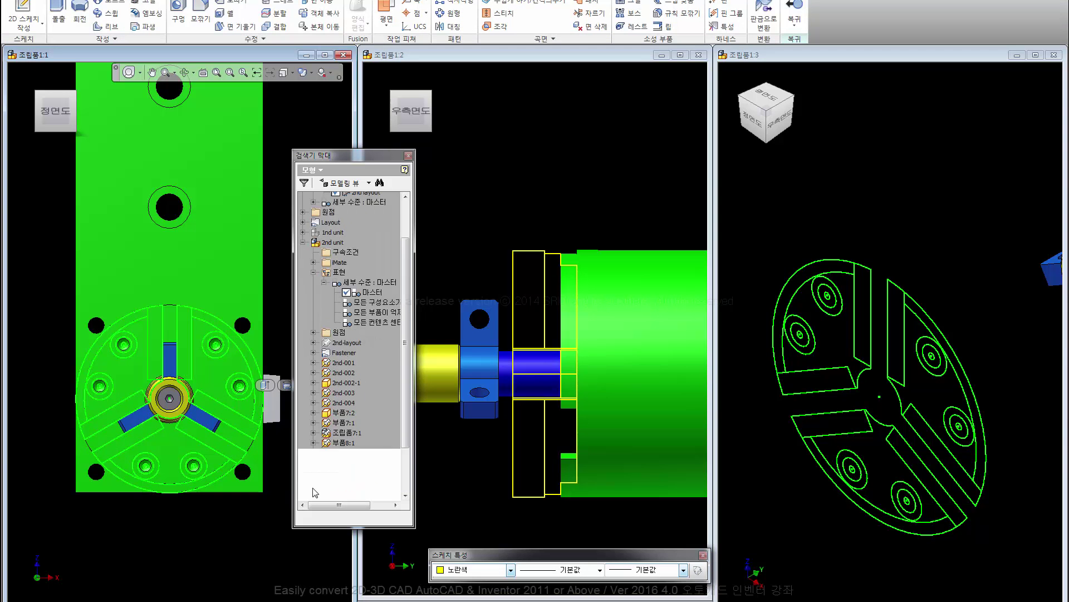
pyautogui.scroll(-2, 315, 492)
pyautogui.scroll(-2, 328, 482)
# Step: In 1st F 스케치, explode block 011-F:1 and colour all its geometry yellow
pyautogui.doubleClick(348, 478)
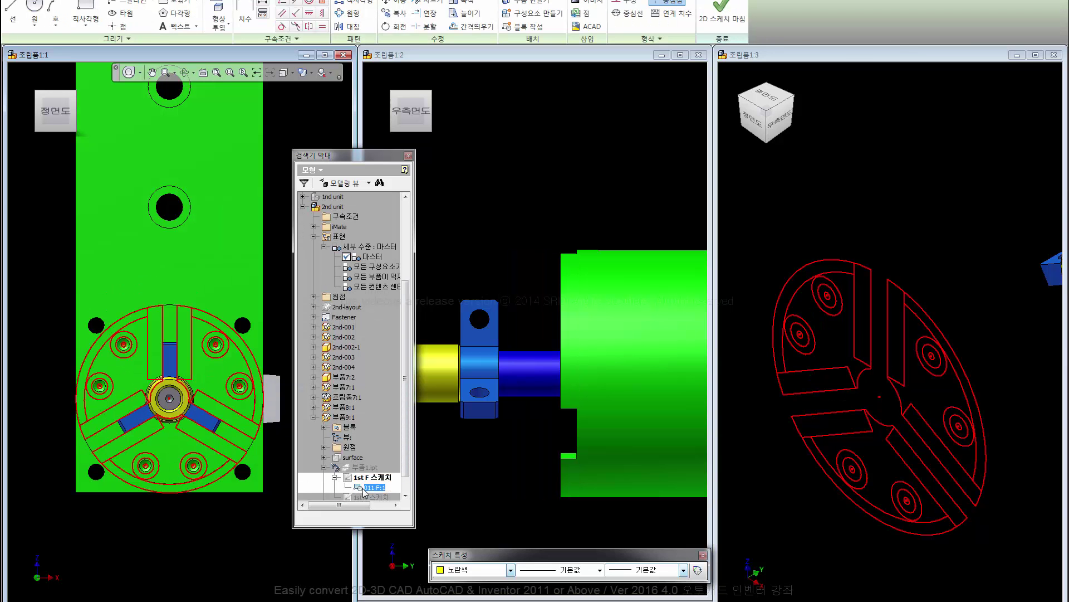
pyautogui.rightClick(365, 490)
pyautogui.click(390, 550)
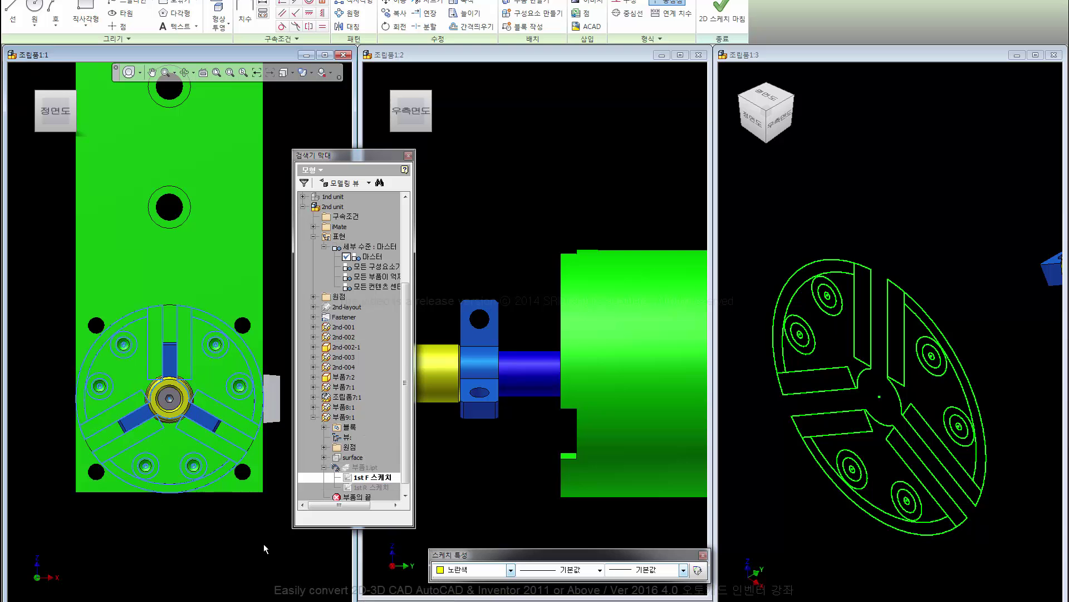
pyautogui.moveTo(44, 292); pyautogui.dragTo(300, 537)
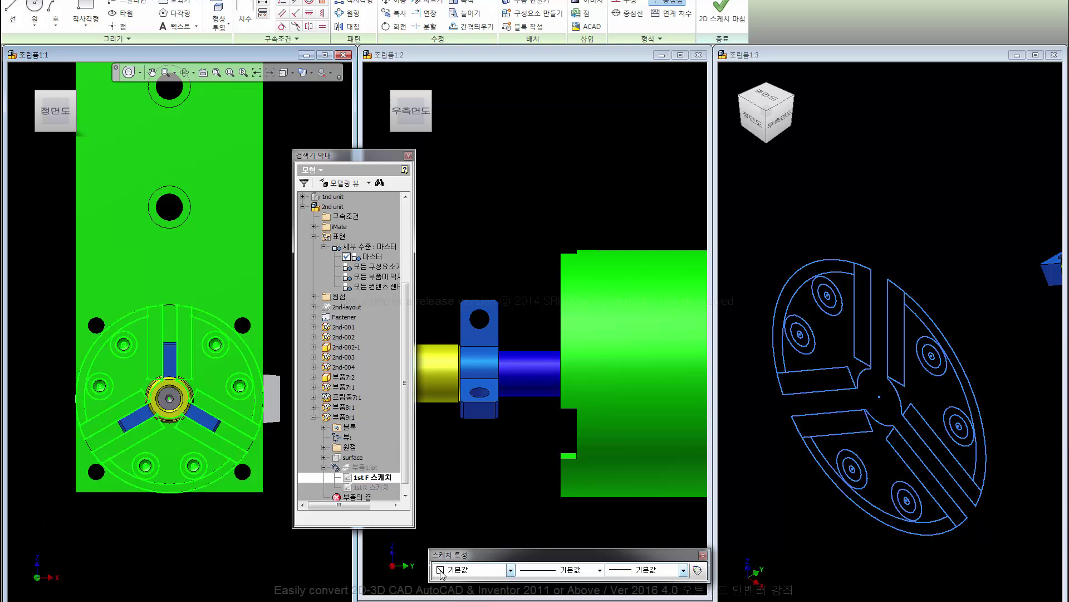
pyautogui.click(511, 570)
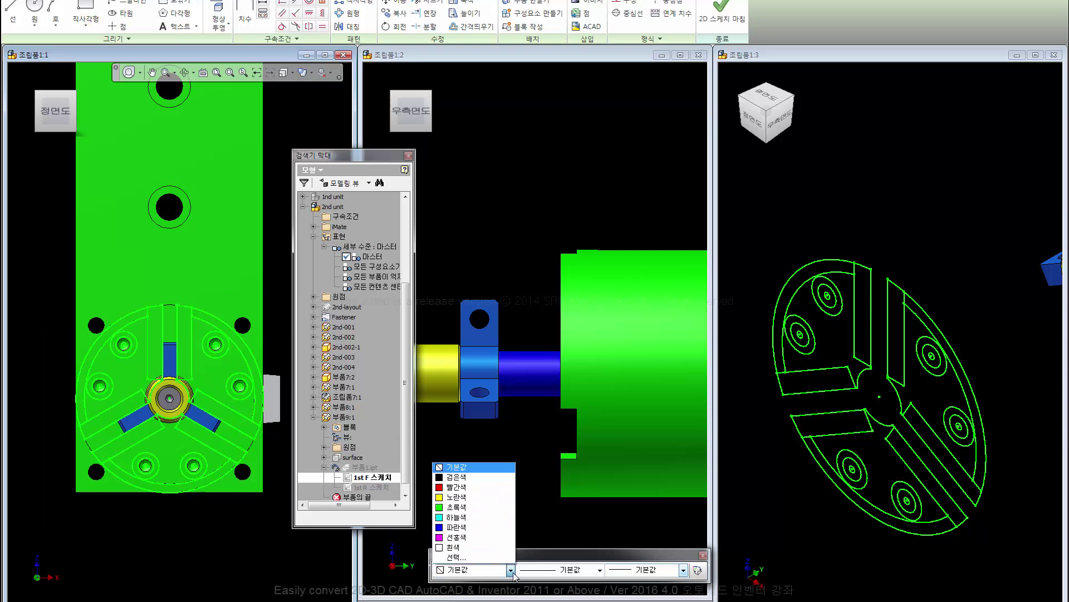
pyautogui.click(465, 497)
# Step: Make the four bolt-hole circles construction geometry and finish the sketch
pyautogui.moveTo(42, 293); pyautogui.dragTo(143, 414)
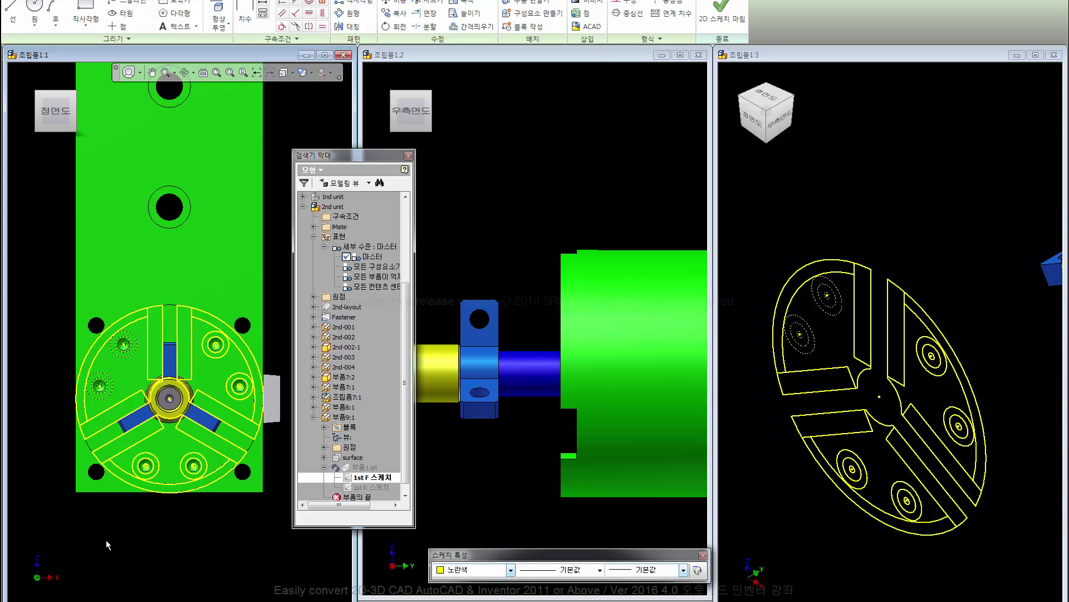
pyautogui.moveTo(108, 545); pyautogui.dragTo(226, 441)
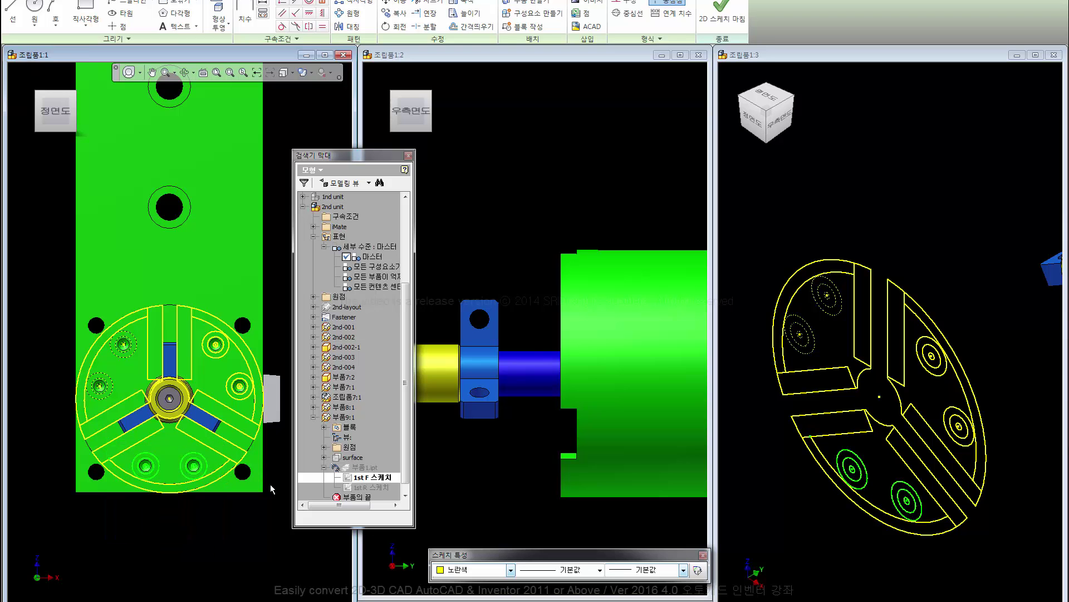
pyautogui.click(624, 3)
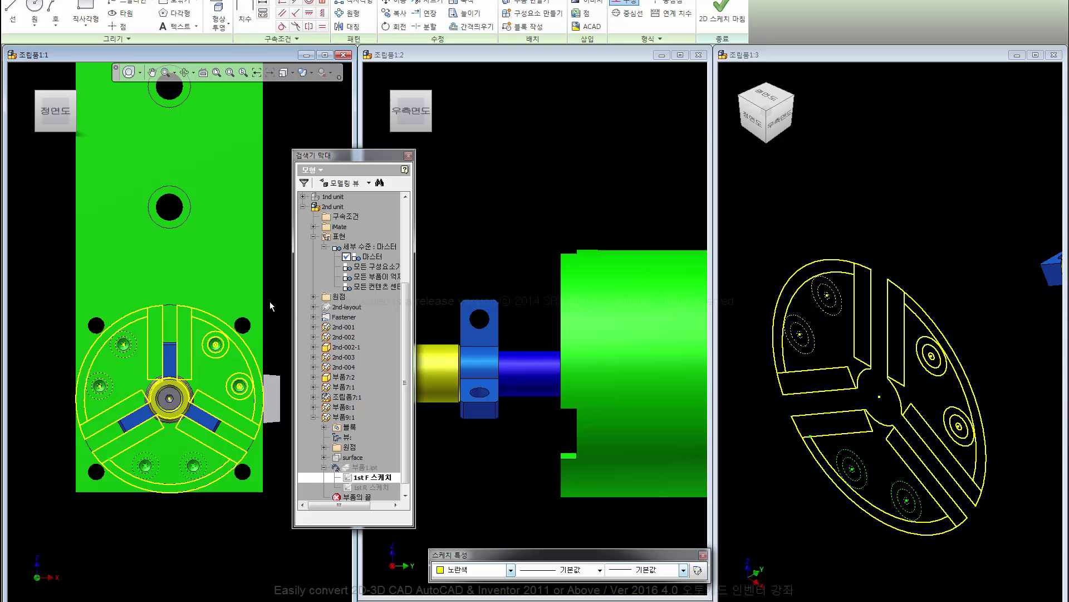
pyautogui.moveTo(270, 283); pyautogui.dragTo(226, 301, button='middle')
pyautogui.moveTo(162, 278); pyautogui.dragTo(253, 438)
pyautogui.moveTo(156, 302); pyautogui.dragTo(250, 436)
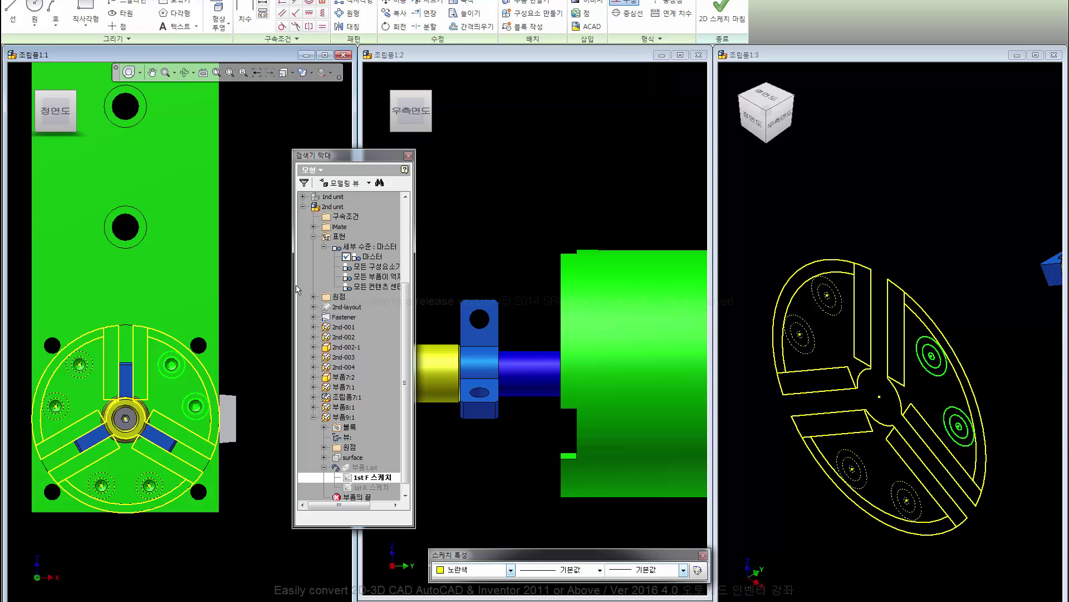
pyautogui.click(625, 3)
pyautogui.moveTo(233, 358); pyautogui.dragTo(262, 331, button='middle')
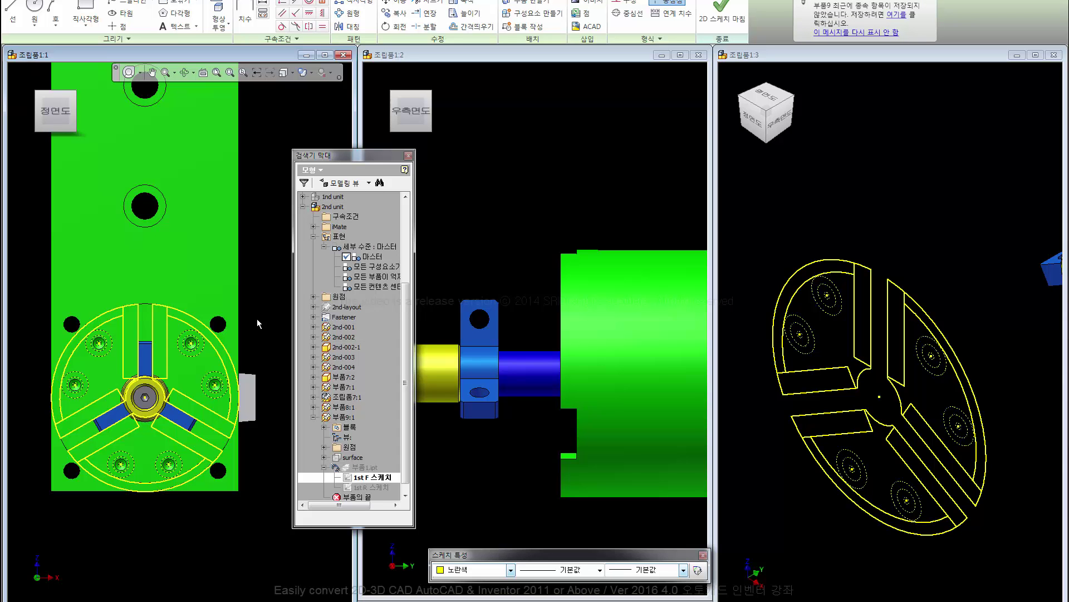
pyautogui.click(722, 17)
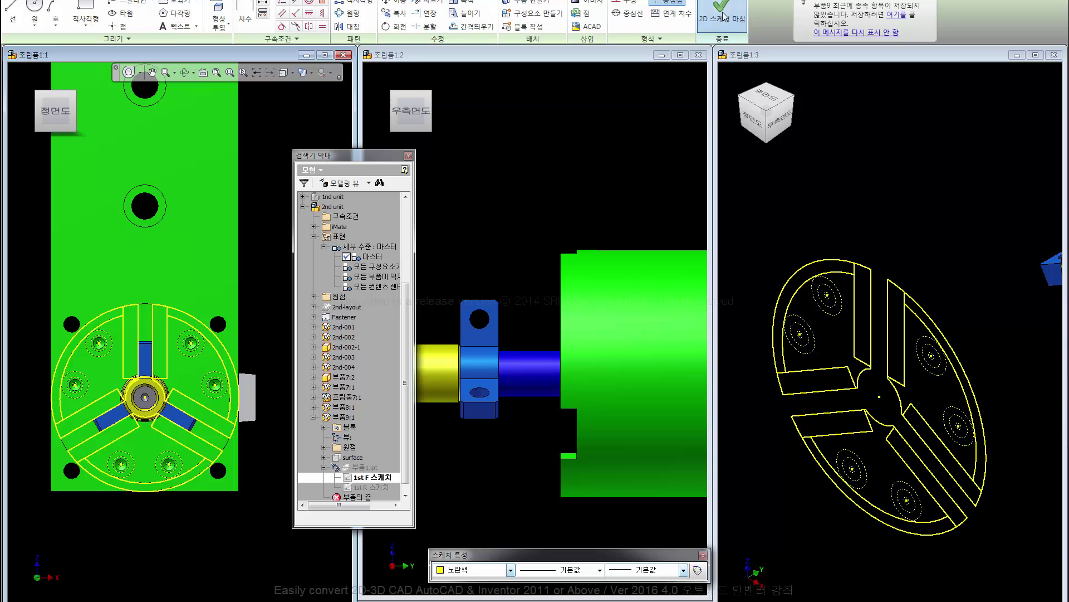
# Step: Return to editing the whole 조립품1 assembly
pyautogui.click(783, 226)
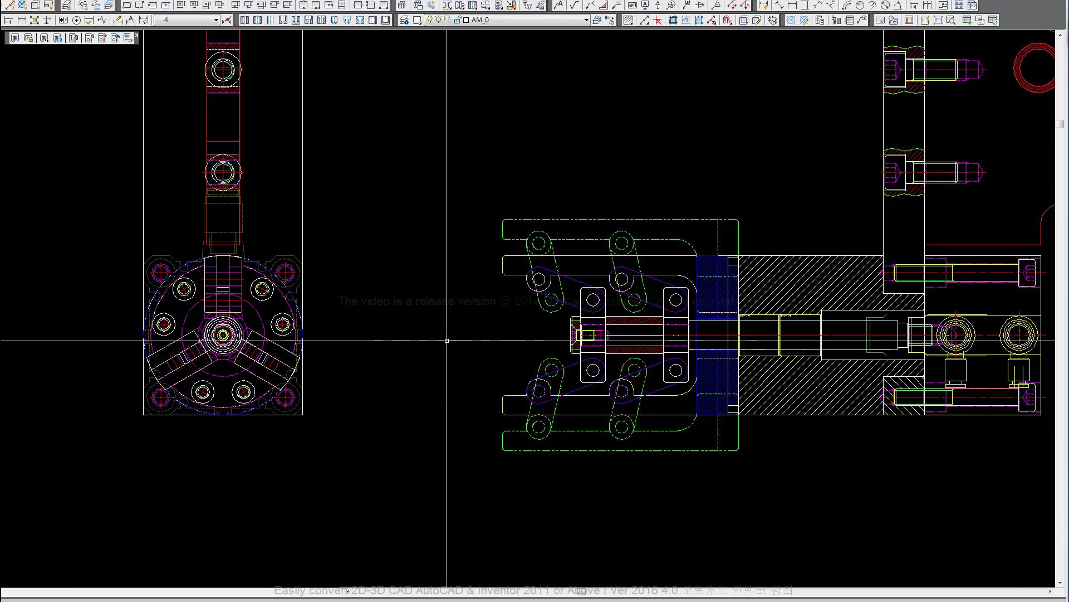
pyautogui.moveTo(446, 340); pyautogui.dragTo(318, 357, button='middle')
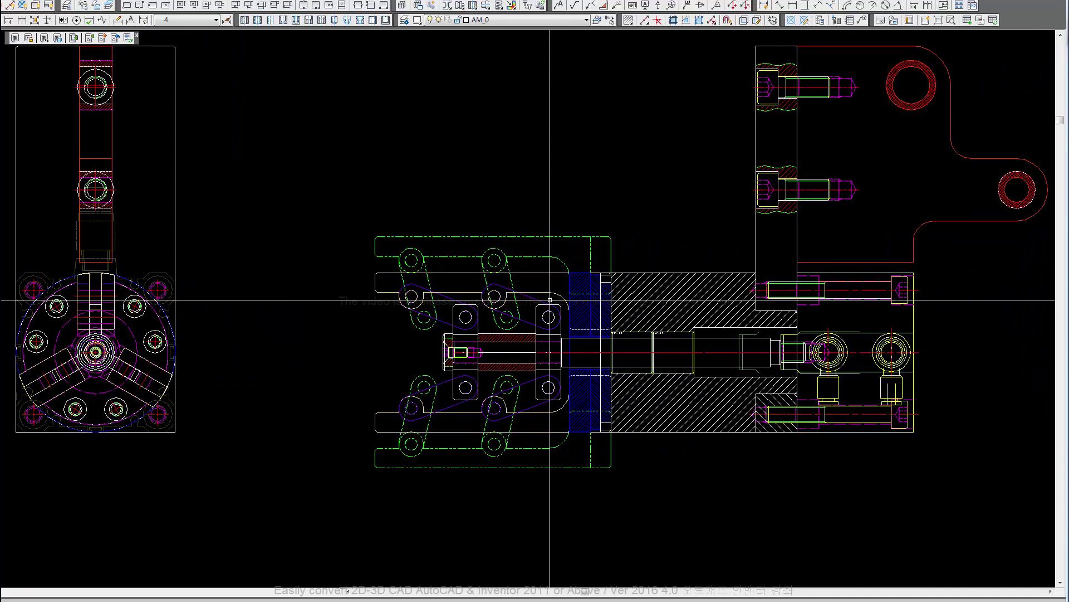
pyautogui.scroll(-5, 553, 288)
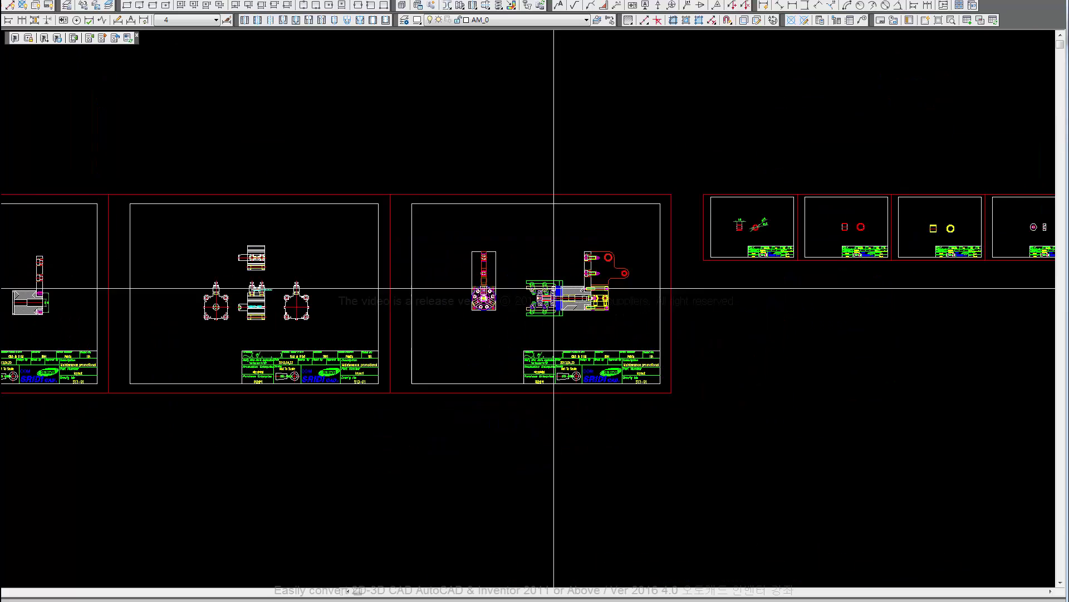
pyautogui.moveTo(633, 365); pyautogui.dragTo(739, 366, button='middle')
pyautogui.moveTo(158, 313); pyautogui.dragTo(330, 354, button='middle')
pyautogui.scroll(2, 312, 278)
pyautogui.scroll(3, 306, 255)
pyautogui.scroll(2, 305, 255)
pyautogui.scroll(3, 306, 254)
pyautogui.scroll(1, 306, 254)
pyautogui.moveTo(308, 255); pyautogui.dragTo(266, 258, button='middle')
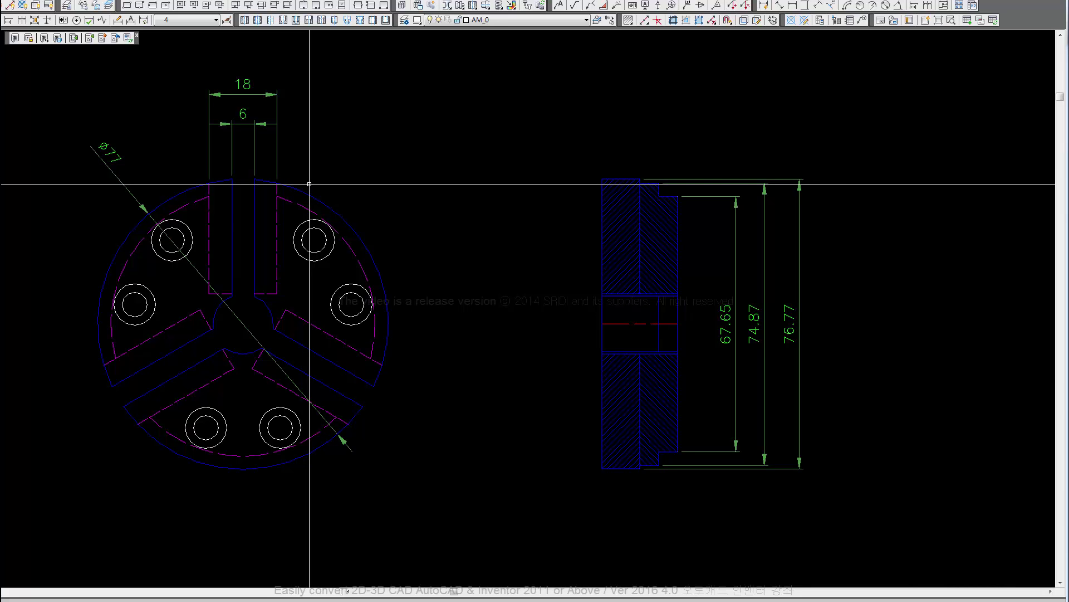
pyautogui.scroll(-2, 334, 334)
pyautogui.scroll(-5, 345, 339)
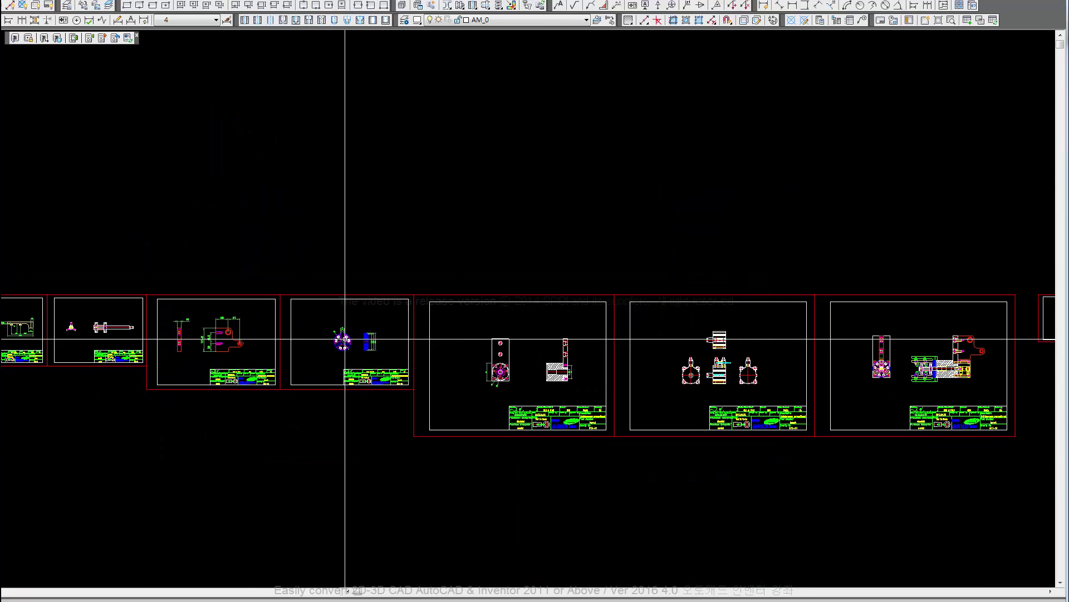
pyautogui.moveTo(562, 429); pyautogui.dragTo(101, 390, button='middle')
pyautogui.scroll(4, 372, 354)
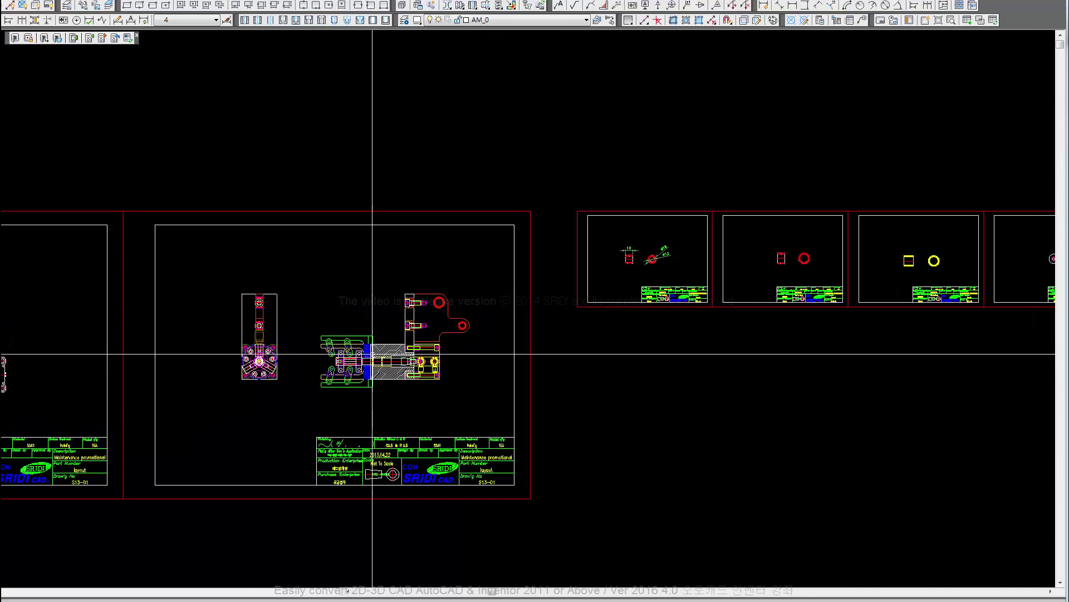
pyautogui.scroll(6, 372, 353)
pyautogui.moveTo(364, 334); pyautogui.dragTo(382, 310, button='middle')
pyautogui.scroll(2, 356, 295)
pyautogui.scroll(-1, 356, 296)
pyautogui.scroll(-3, 351, 289)
# Step: Check out the layout, update its properties, and edit the clamp block reference in place
pyautogui.scroll(1, 360, 308)
pyautogui.click(360, 308)
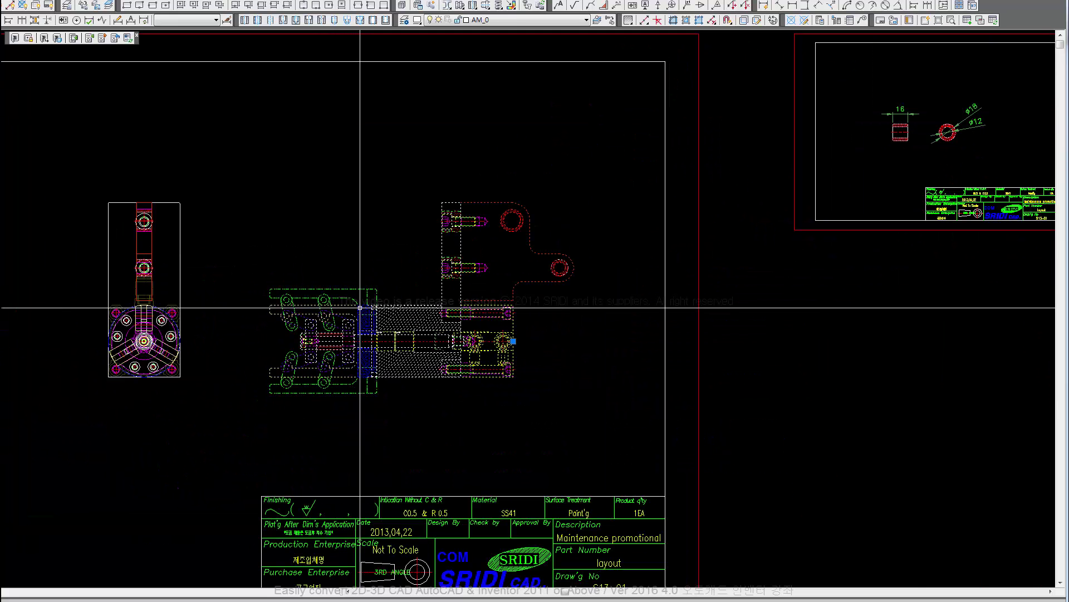
pyautogui.doubleClick(360, 307)
pyautogui.click(117, 332)
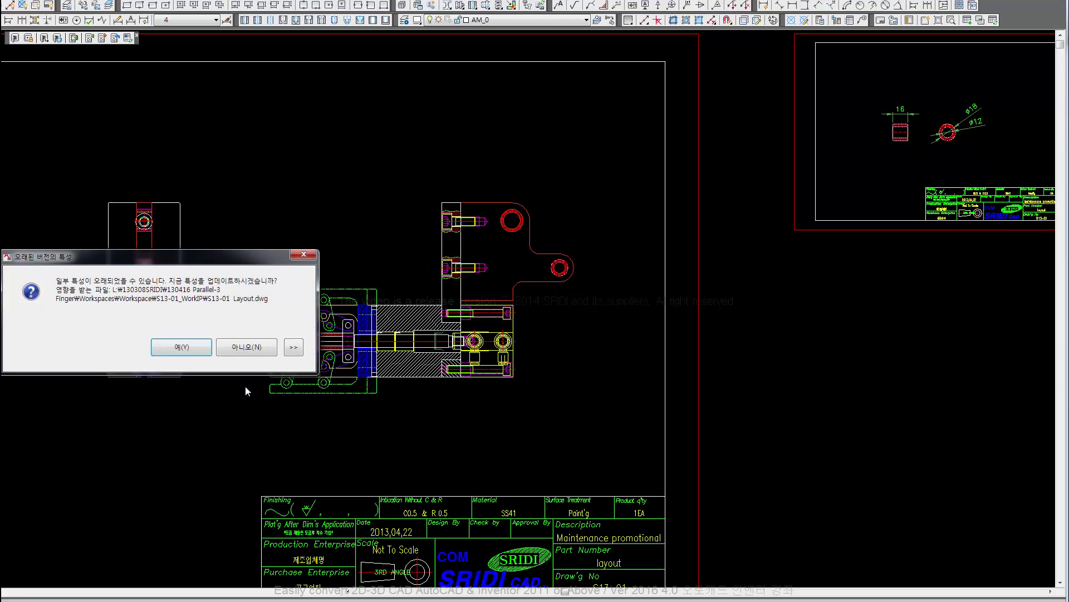
pyautogui.click(198, 347)
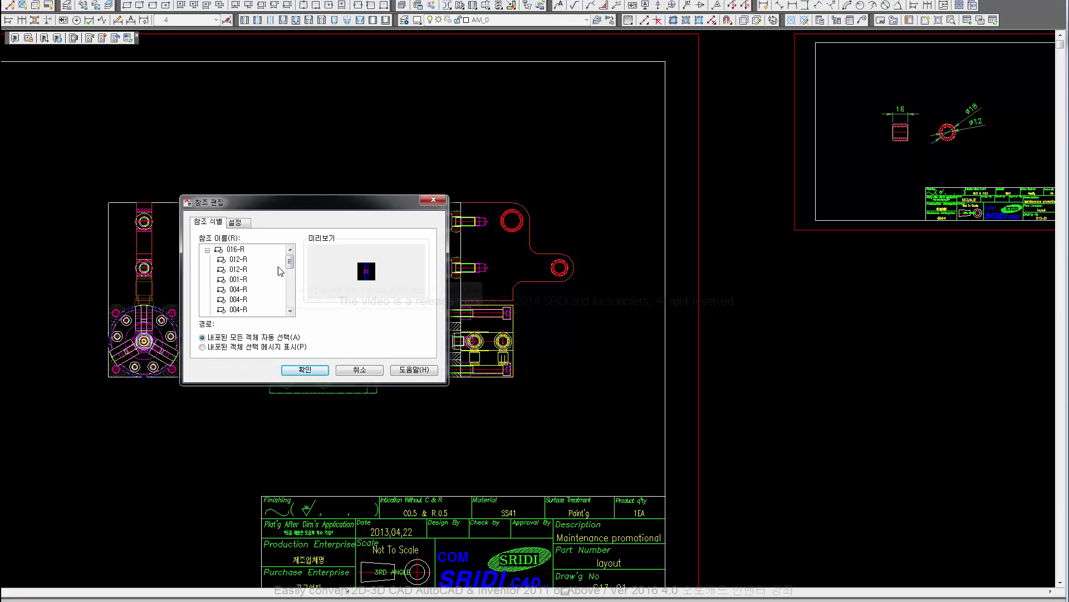
pyautogui.click(310, 371)
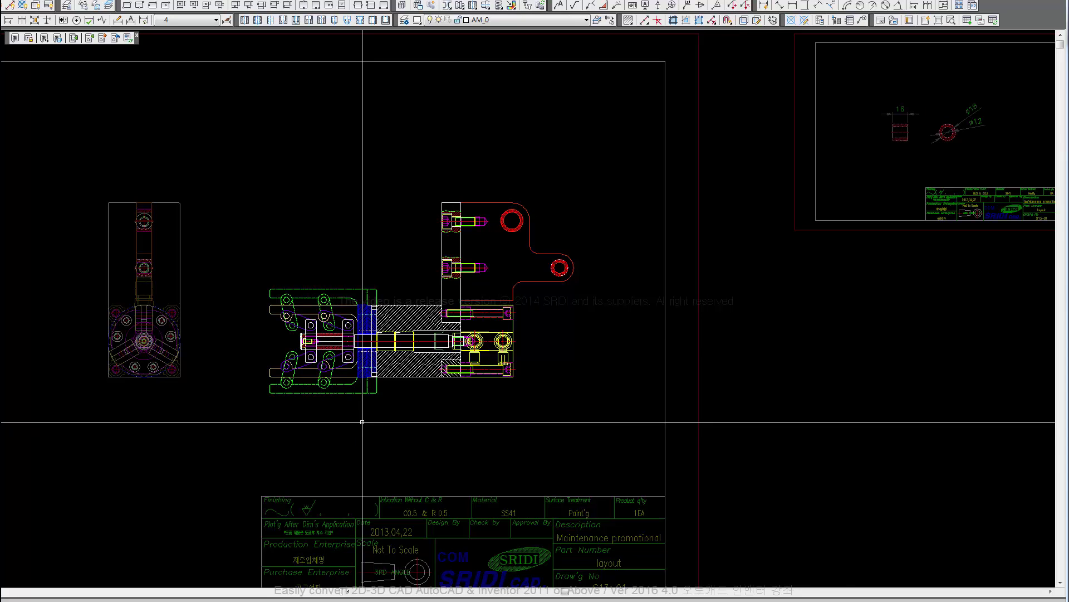
pyautogui.scroll(5, 352, 307)
pyautogui.scroll(2, 352, 307)
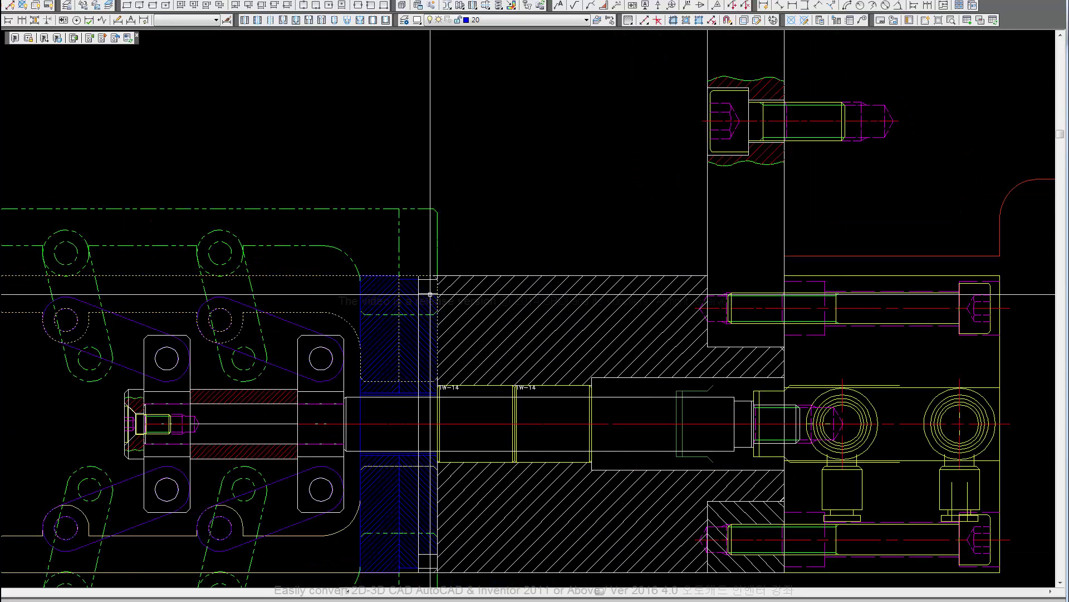
# Step: Move the chuck section parts into empty space above the sheets
pyautogui.click(384, 301)
pyautogui.click(470, 299)
pyautogui.scroll(-3, 470, 299)
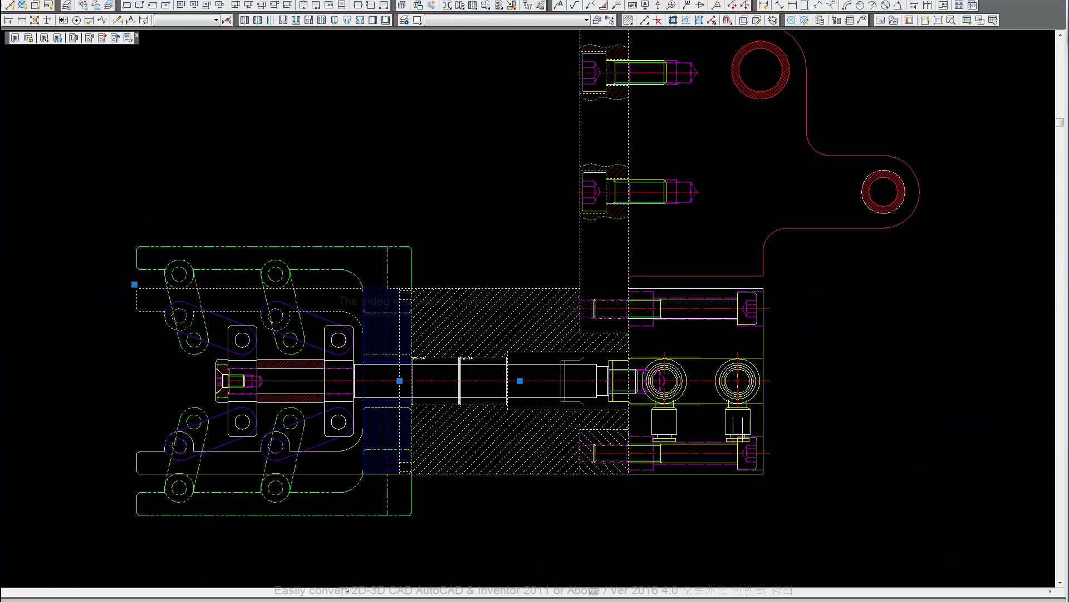
pyautogui.scroll(-3, 141, 247)
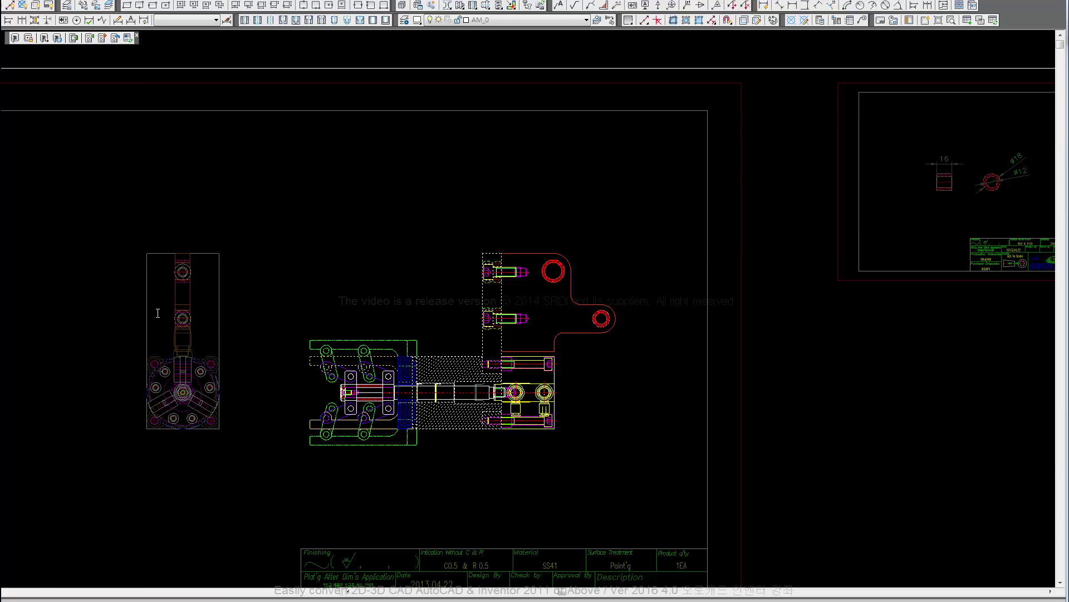
pyautogui.scroll(-3, 346, 358)
pyautogui.scroll(-2, 353, 359)
pyautogui.click(354, 358)
pyautogui.click(375, 271)
pyautogui.scroll(1, 378, 279)
pyautogui.scroll(2, 386, 296)
pyautogui.click(415, 307)
pyautogui.click(259, 226)
pyautogui.press('Return')
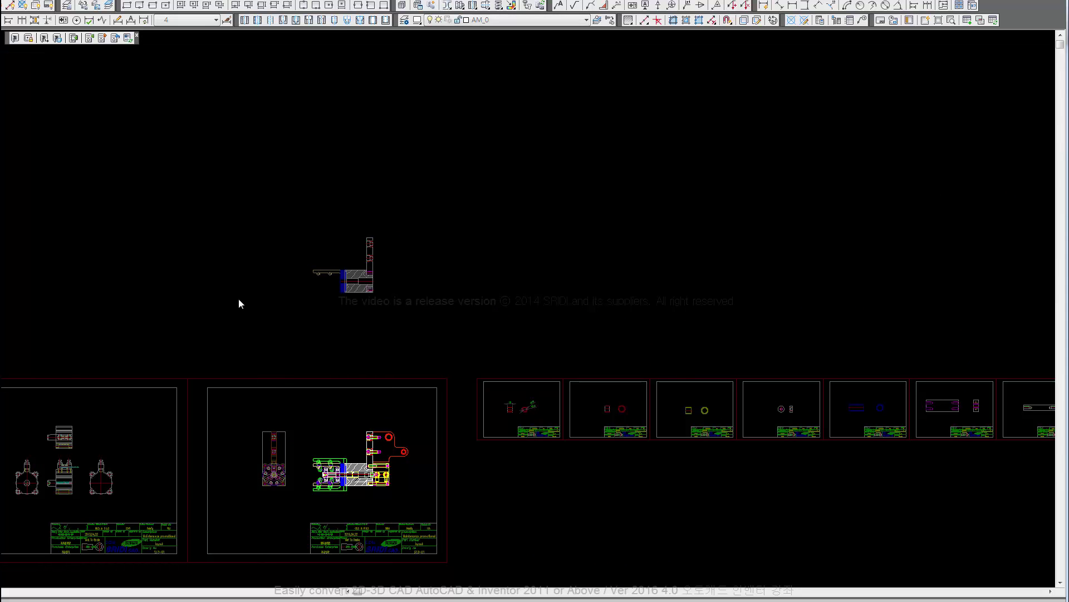
# Step: Select the part's bracket outline, framing it in view
pyautogui.click(374, 358)
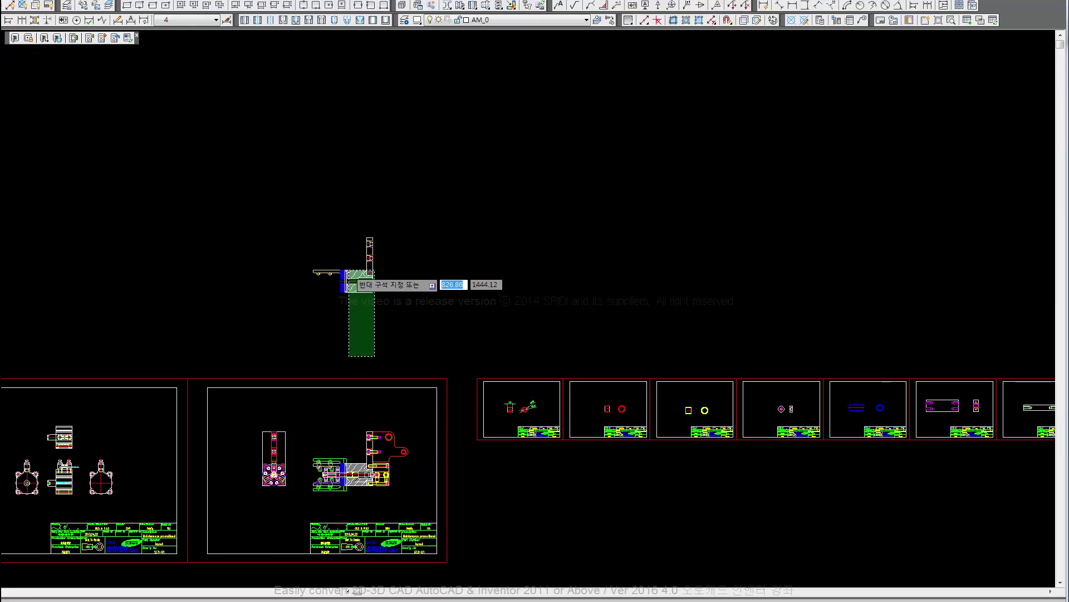
pyautogui.click(347, 239)
pyautogui.scroll(3, 342, 263)
pyautogui.scroll(3, 272, 282)
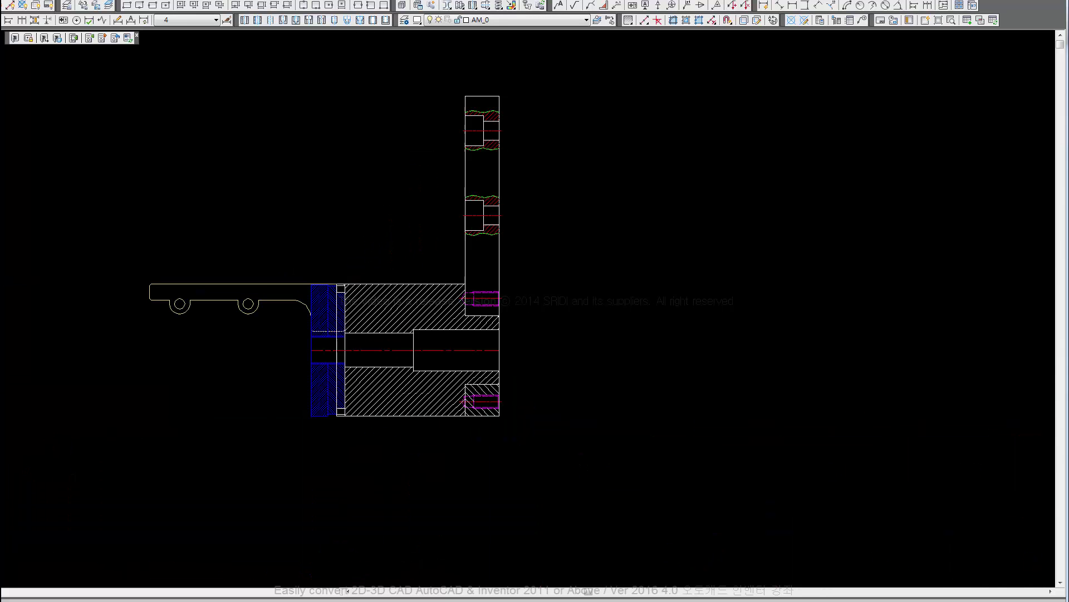
pyautogui.moveTo(317, 363); pyautogui.dragTo(311, 366, button='middle')
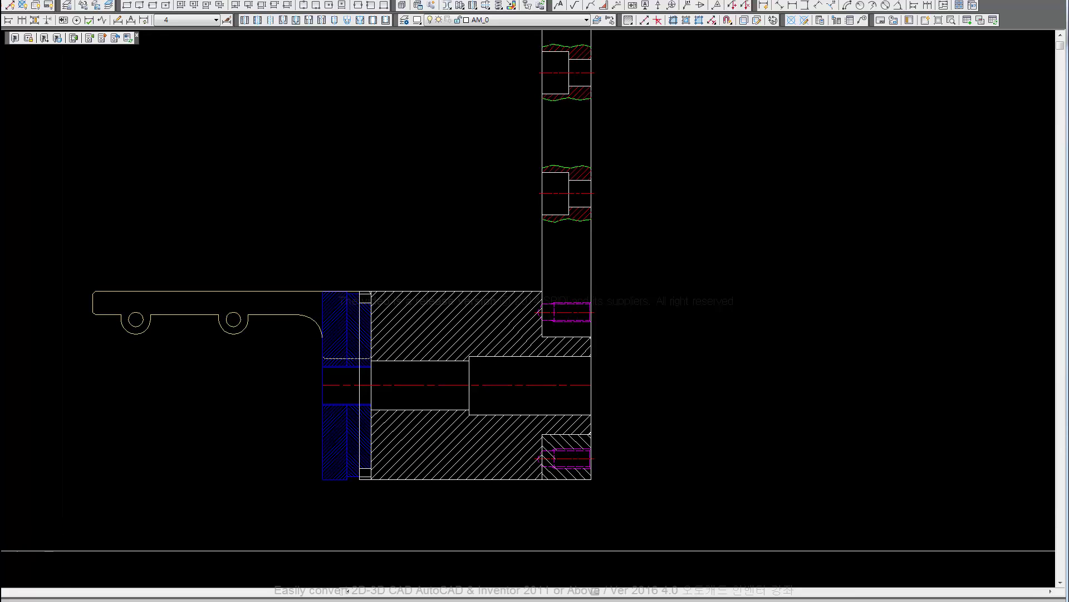
pyautogui.click(247, 361)
pyautogui.click(181, 291)
pyautogui.moveTo(203, 279); pyautogui.dragTo(202, 308, button='middle')
# Step: Copy the bracket outline 180 units straight up with CO
pyautogui.write('co')
pyautogui.press('Return')
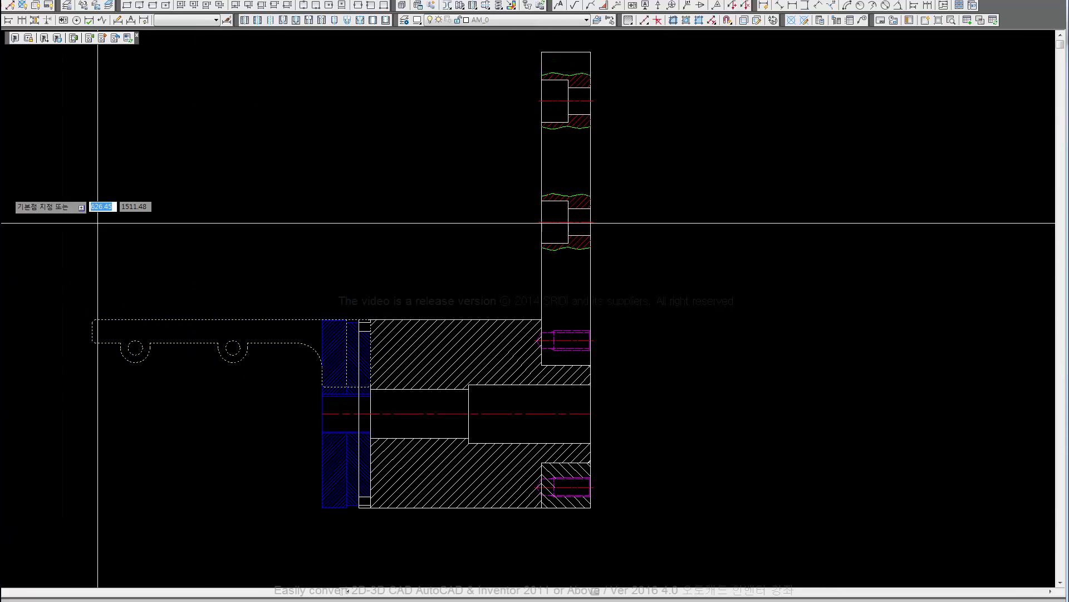
pyautogui.click(260, 319)
pyautogui.click(289, 219)
pyautogui.rightClick(290, 219)
pyautogui.click(317, 221)
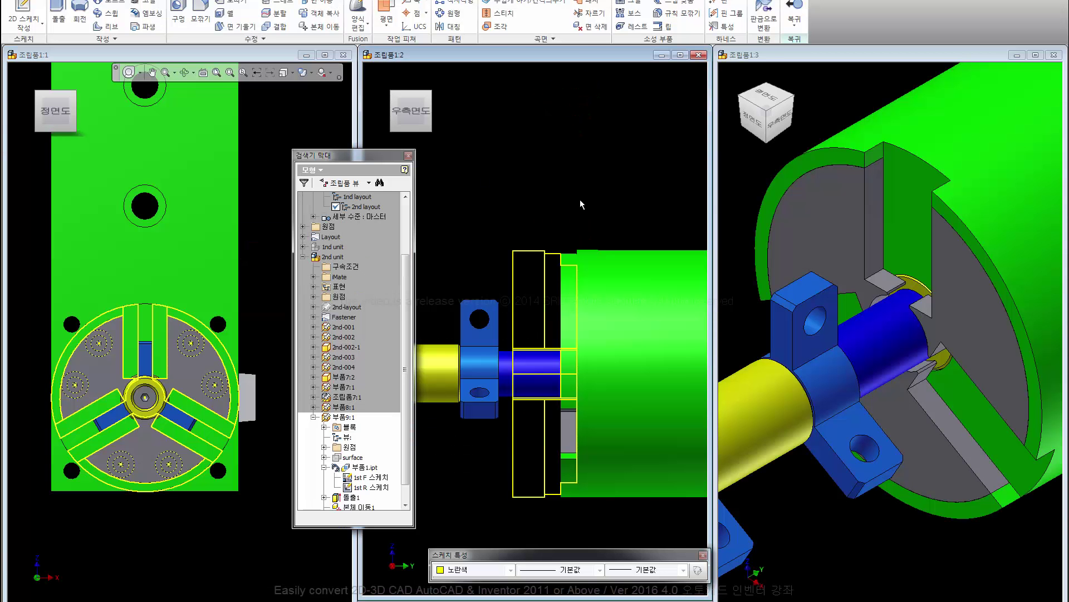
pyautogui.moveTo(564, 198); pyautogui.dragTo(552, 207, button='middle')
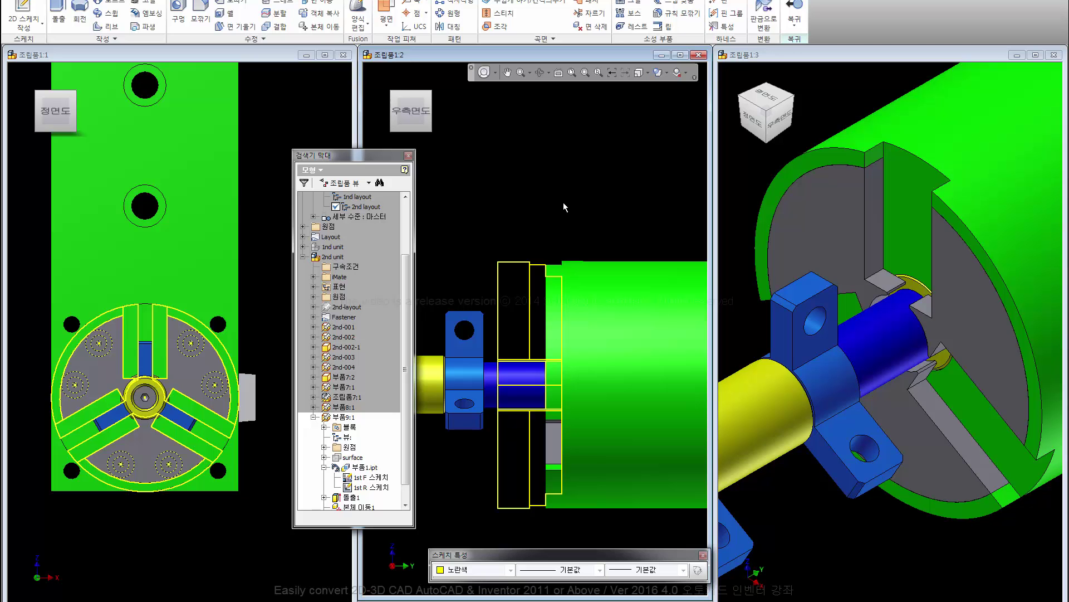
# Step: Return to the assembly, show the 2nd-layout sketch, and frame it in the views
pyautogui.click(794, 12)
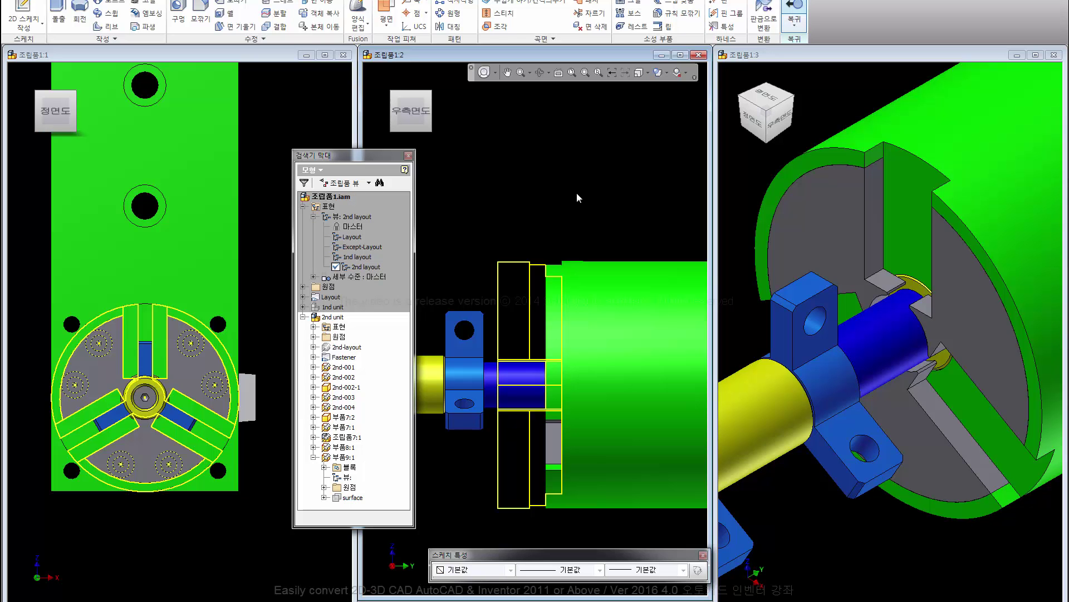
pyautogui.rightClick(533, 219)
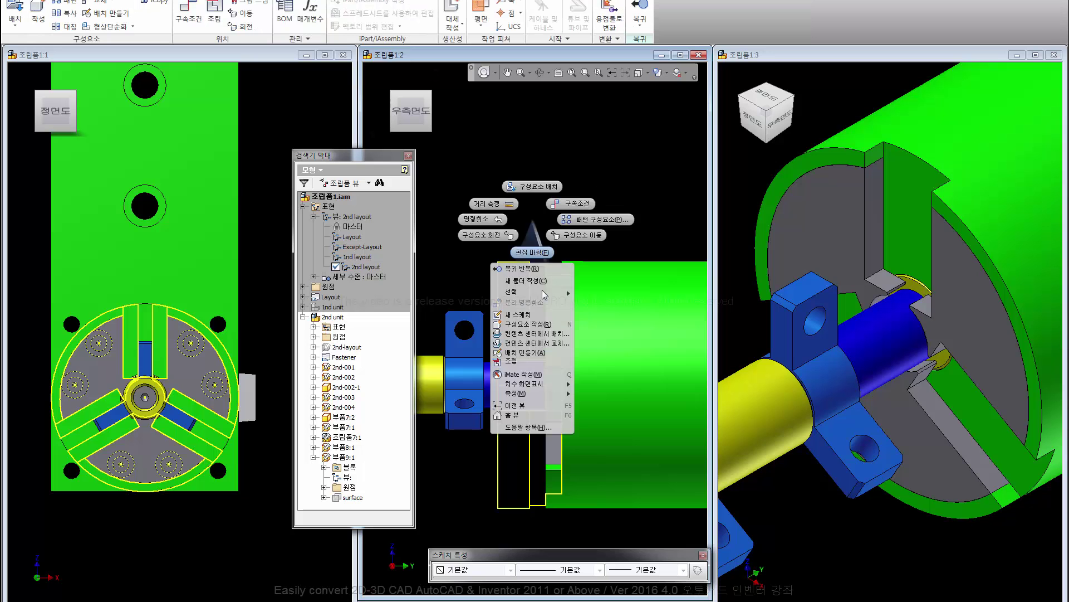
pyautogui.click(447, 281)
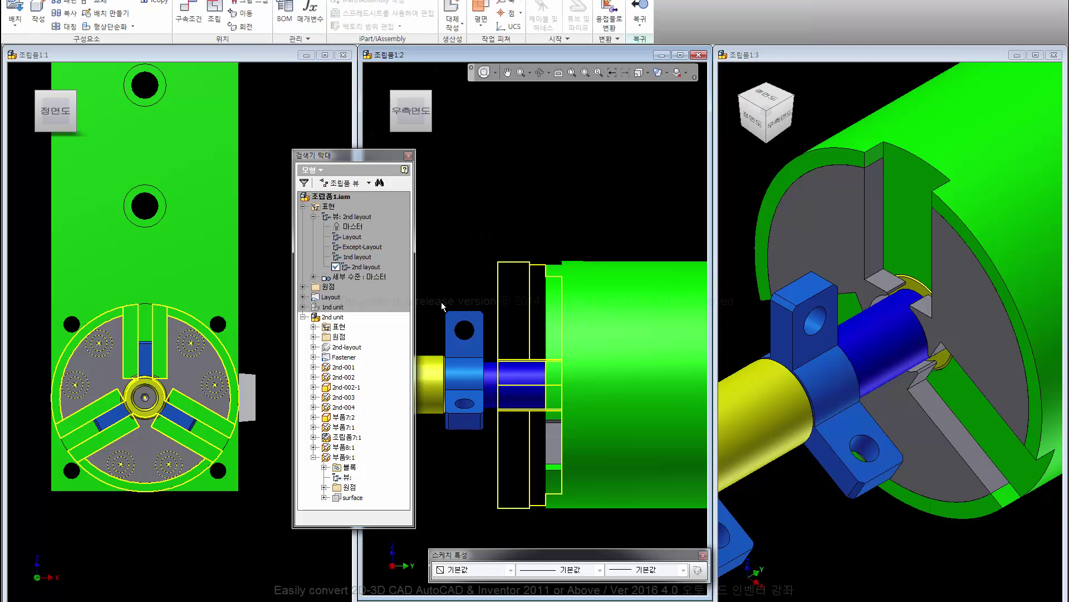
pyautogui.rightClick(362, 347)
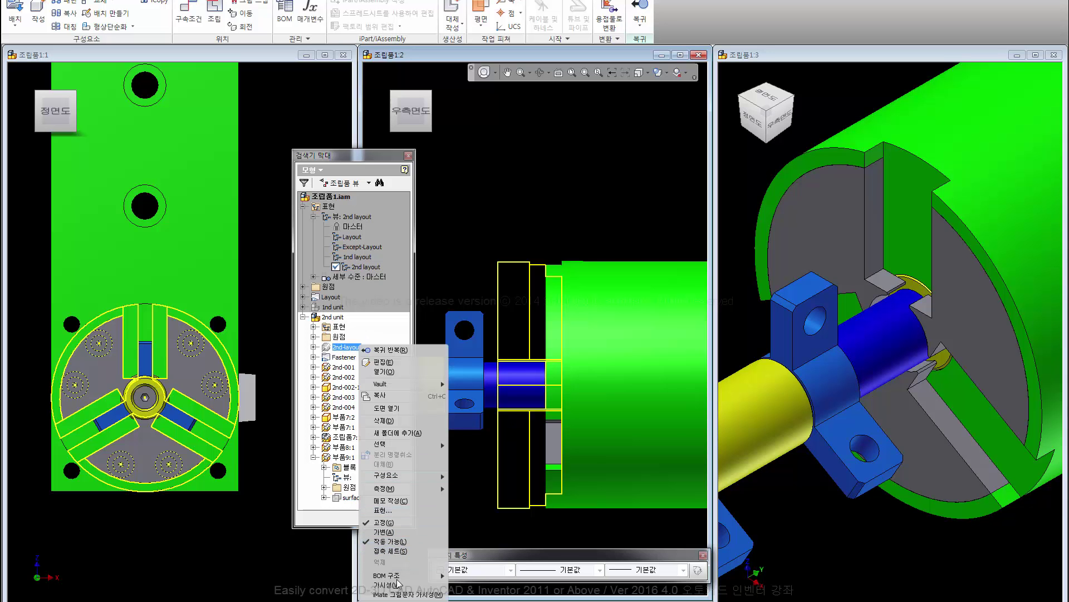
pyautogui.click(384, 584)
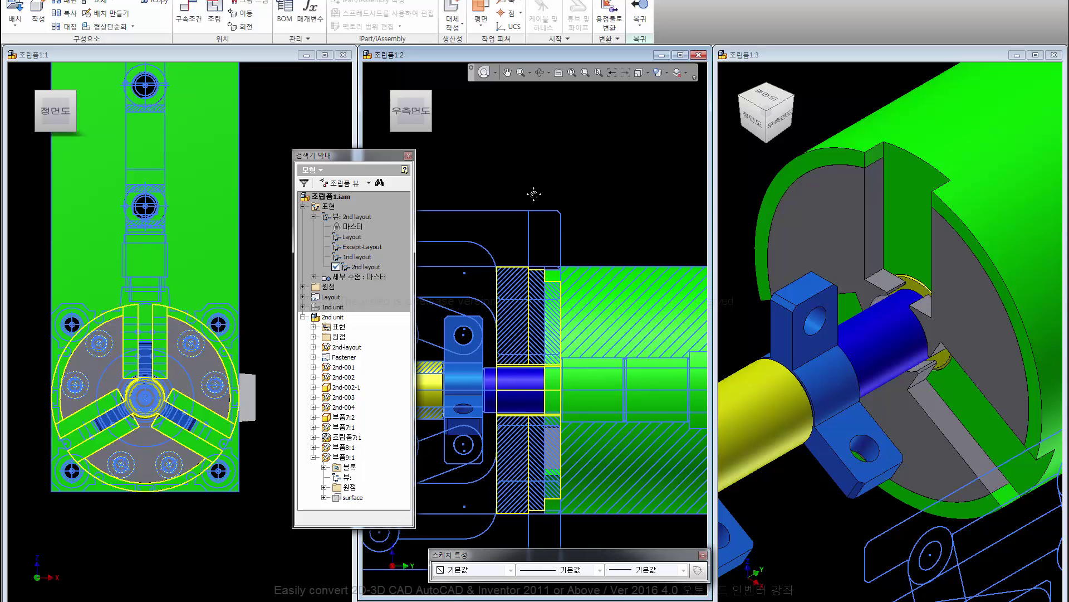
pyautogui.scroll(-2, 533, 192)
pyautogui.moveTo(533, 188); pyautogui.dragTo(538, 216, button='middle')
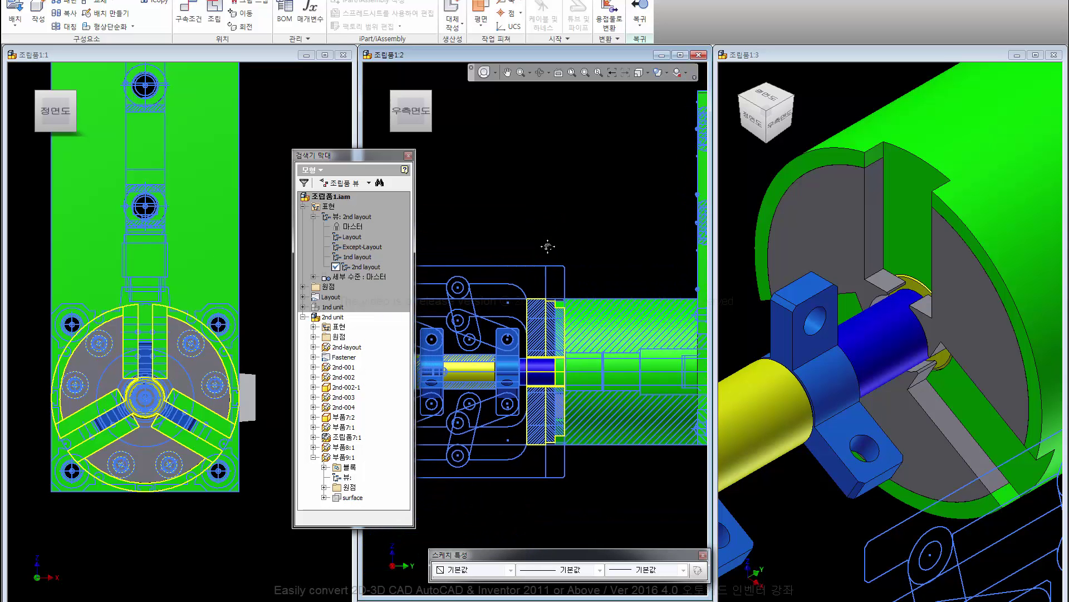
pyautogui.scroll(-2, 805, 476)
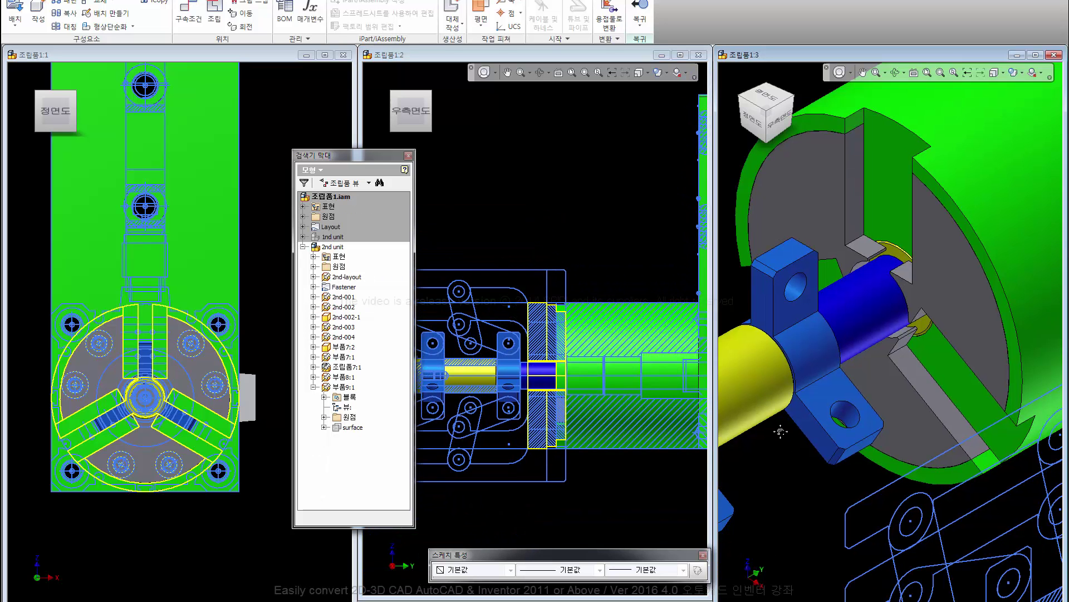
pyautogui.scroll(-2, 786, 432)
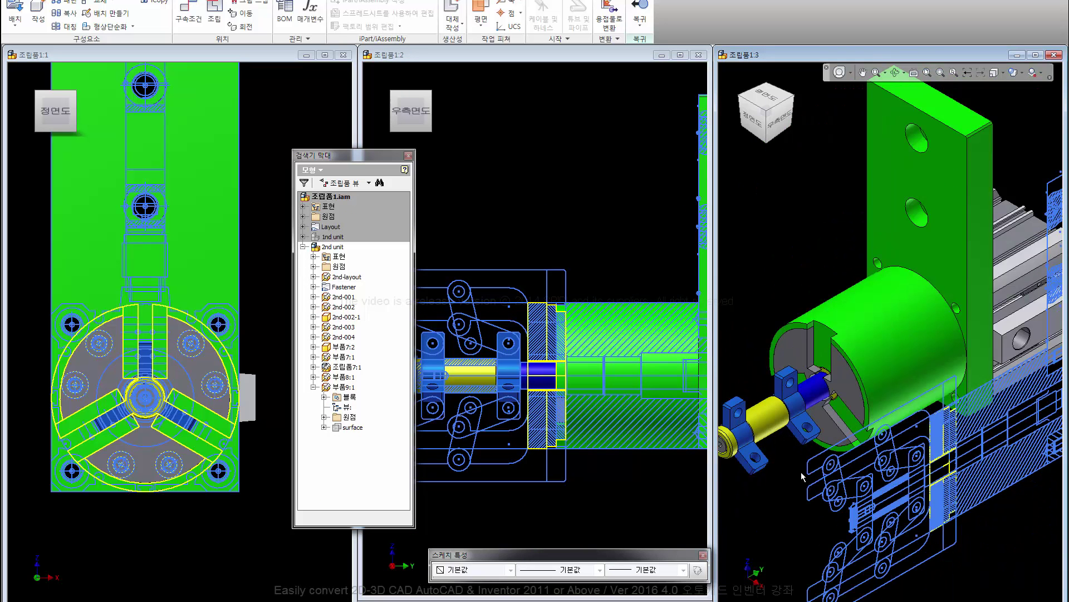
pyautogui.moveTo(802, 476); pyautogui.dragTo(795, 399, button='middle')
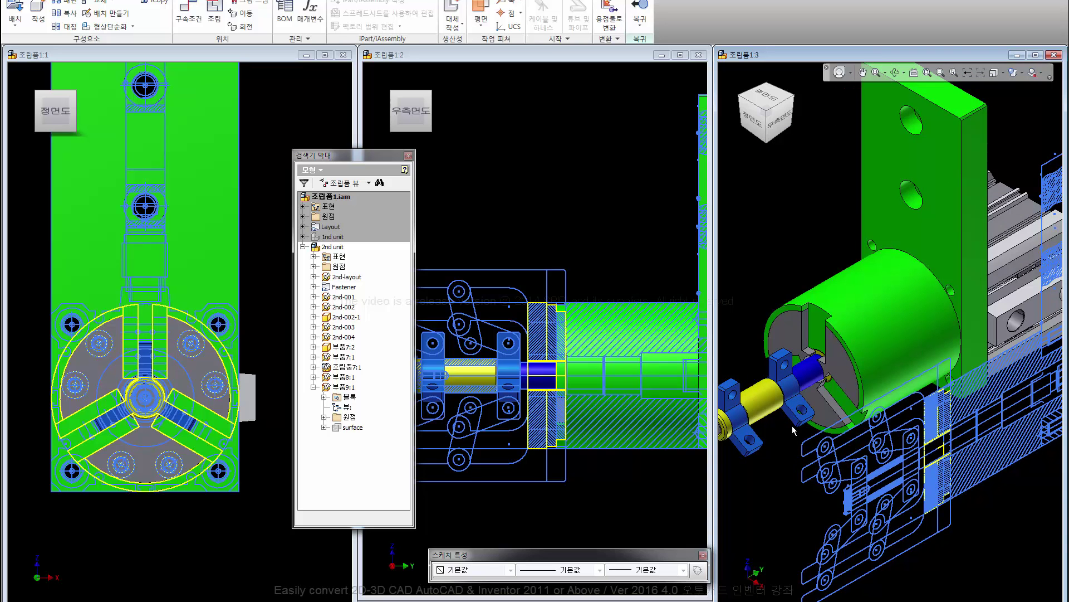
pyautogui.scroll(2, 792, 426)
pyautogui.scroll(2, 794, 427)
pyautogui.moveTo(785, 407); pyautogui.dragTo(723, 325, button='middle')
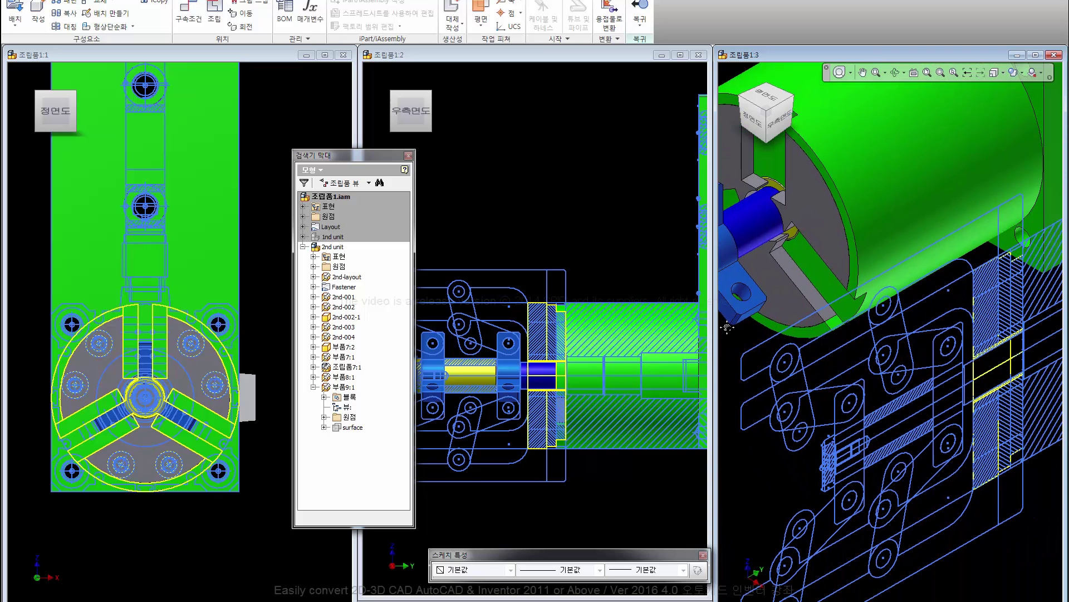
# Step: Open the chuck part 부품9 in its own part window
pyautogui.click(287, 329)
pyautogui.click(210, 370)
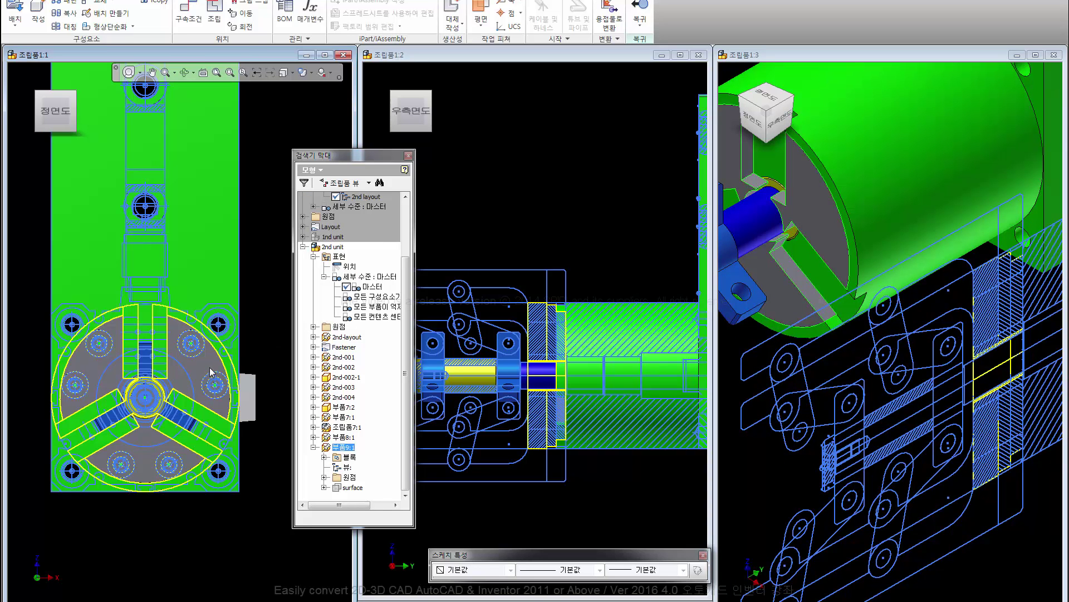
pyautogui.rightClick(210, 369)
pyautogui.click(216, 337)
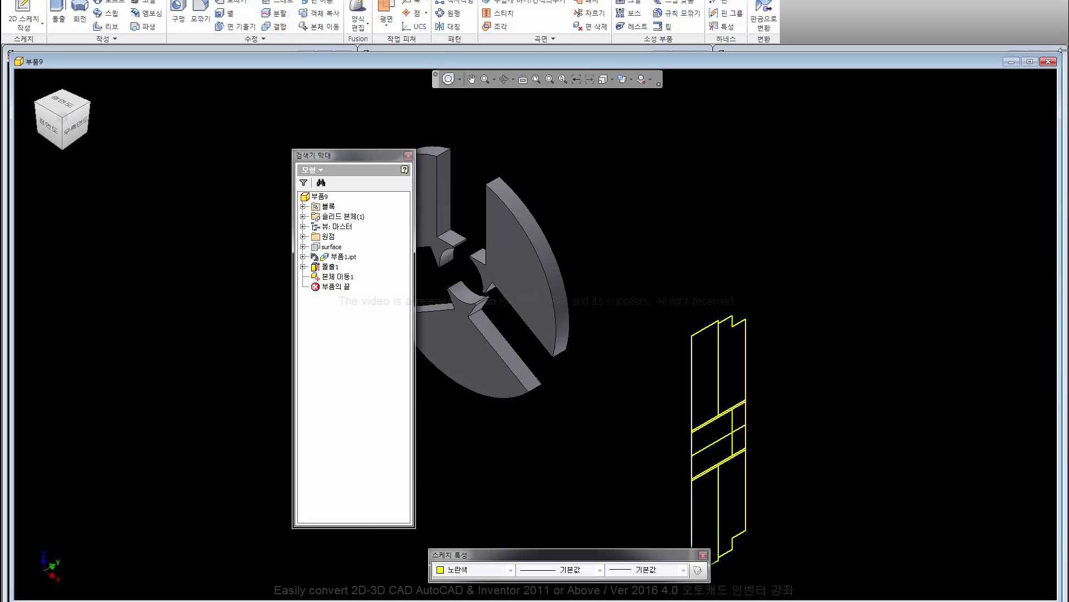
# Step: Halve the part window, expand 부품1.ipt, and turn on visibility of the 1st F 스케치
pyautogui.moveTo(1060, 51)
pyautogui.mouseDown()
pyautogui.moveTo(343, 45)
pyautogui.moveTo(355, 44)
pyautogui.mouseUp()
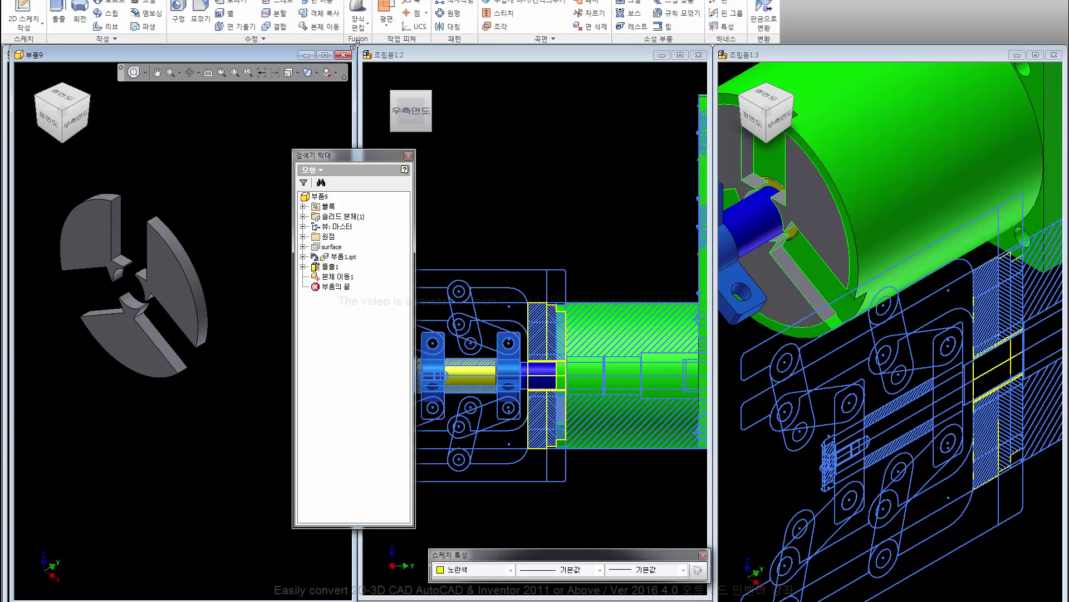
pyautogui.scroll(2, 215, 223)
pyautogui.scroll(1, 215, 234)
pyautogui.scroll(-2, 220, 269)
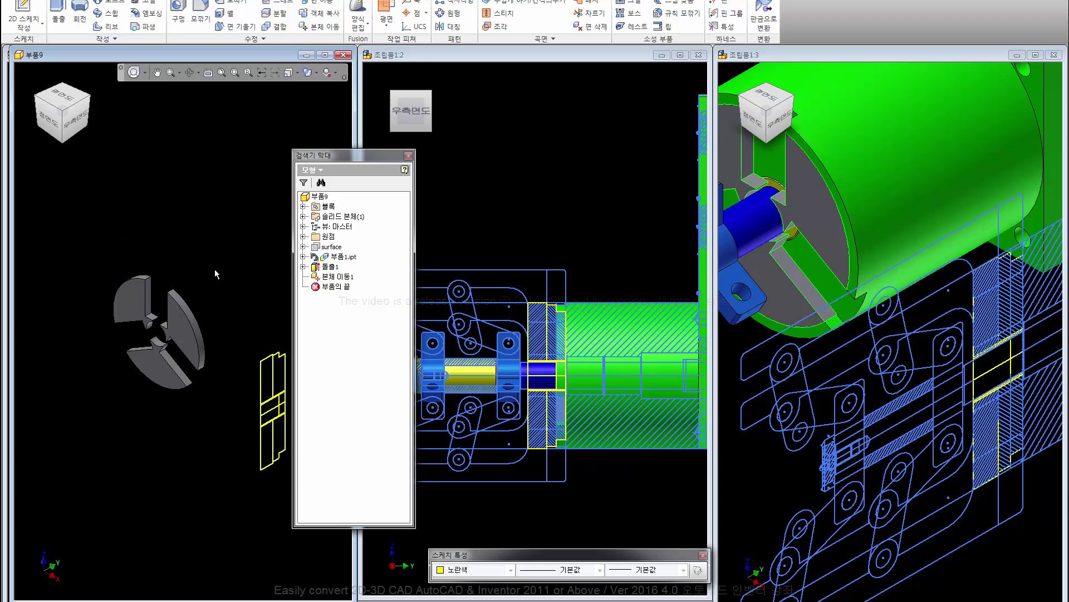
pyautogui.click(303, 257)
pyautogui.rightClick(340, 268)
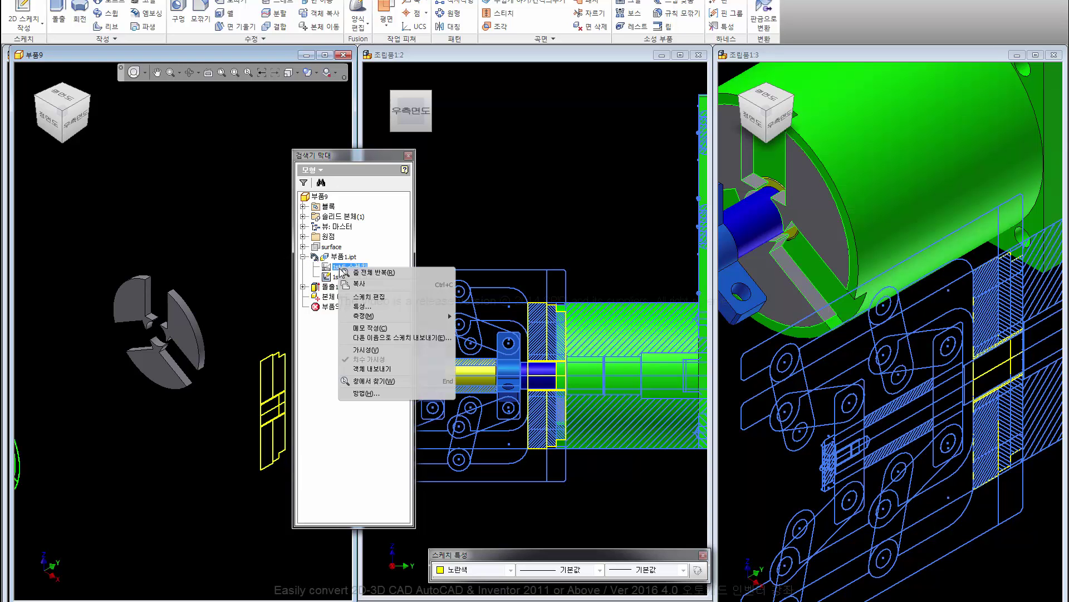
pyautogui.click(365, 349)
# Step: Widen the part window and pan so the yellow sketches sit beside the grey jaw solid
pyautogui.keyDown('shift'); pyautogui.moveTo(188, 284); pyautogui.dragTo(204, 268, button='middle'); pyautogui.keyUp('shift')
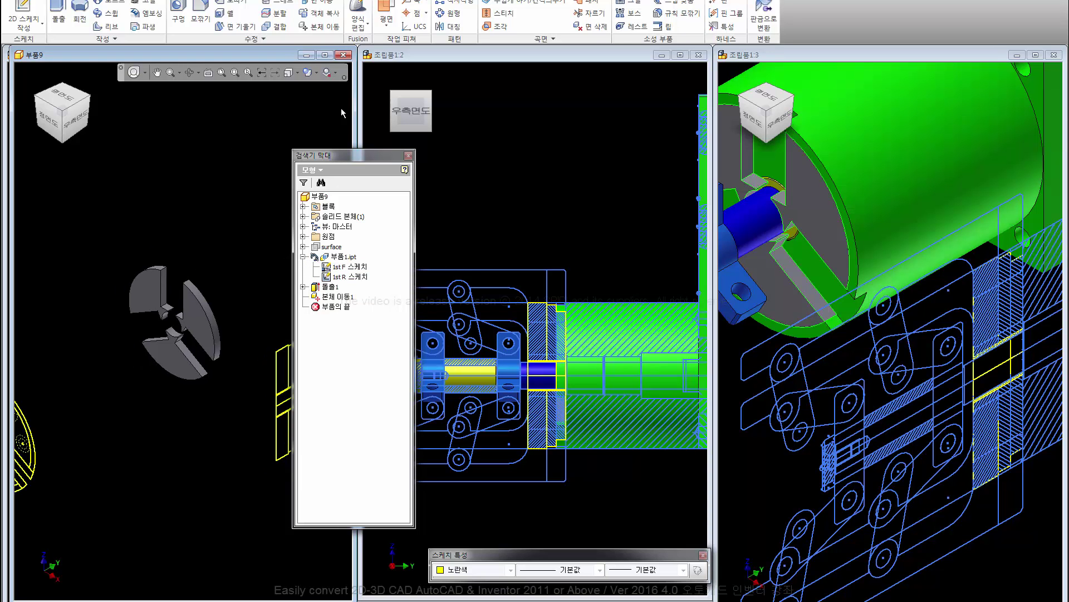
pyautogui.moveTo(356, 114)
pyautogui.mouseDown()
pyautogui.moveTo(643, 129)
pyautogui.moveTo(711, 120)
pyautogui.mouseUp()
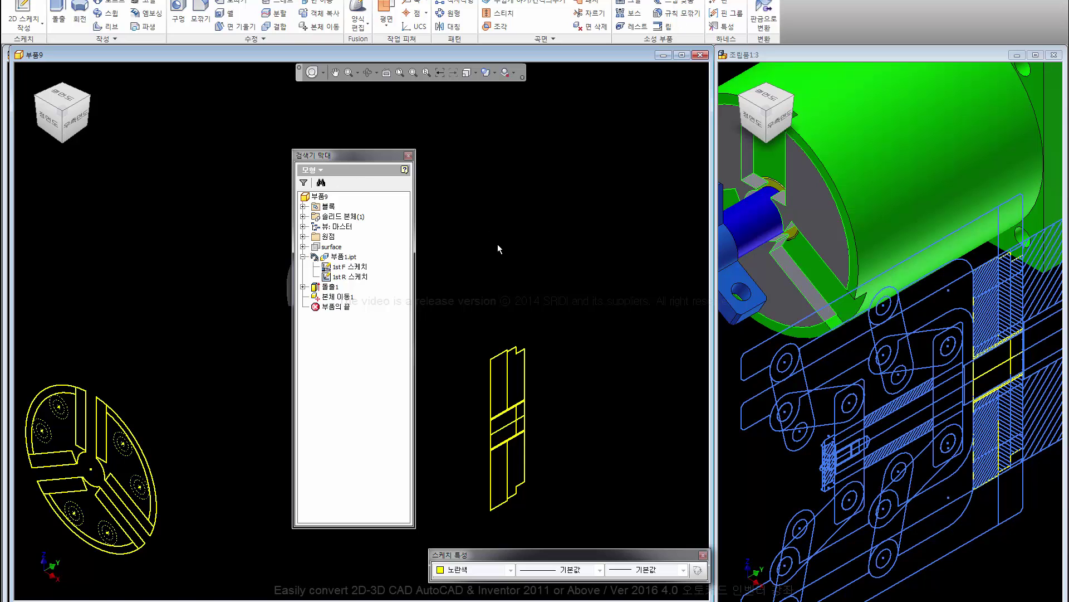
pyautogui.moveTo(475, 304); pyautogui.dragTo(593, 288, button='middle')
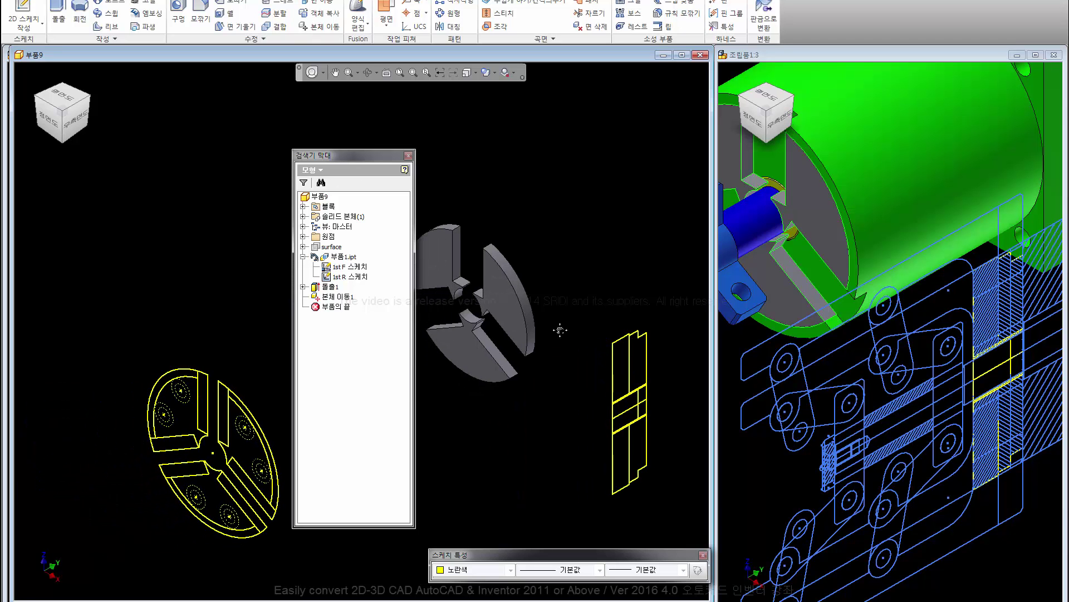
pyautogui.moveTo(559, 330); pyautogui.dragTo(569, 276, button='middle')
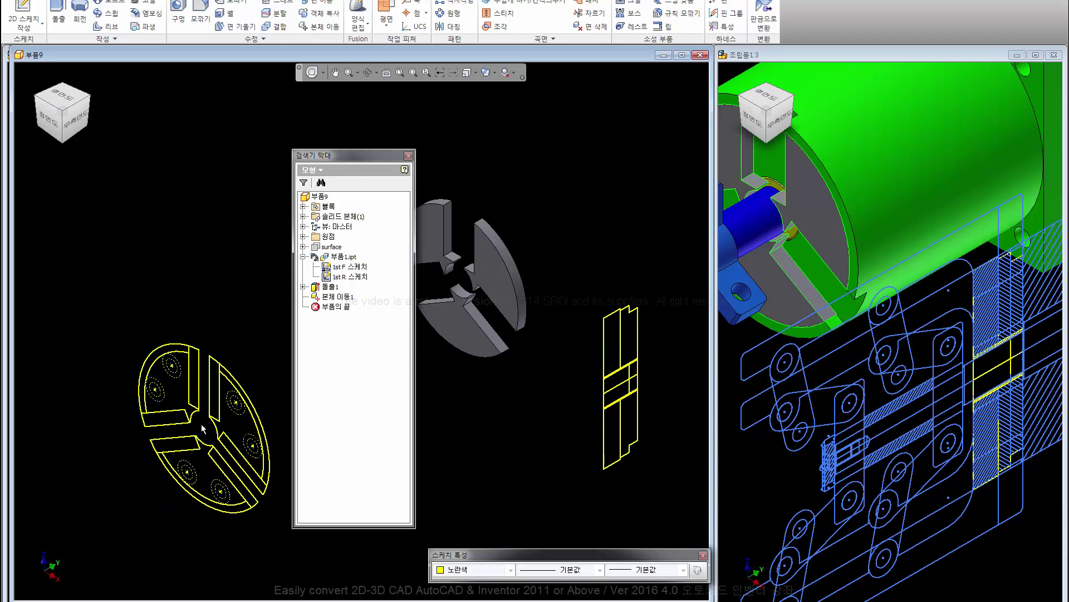